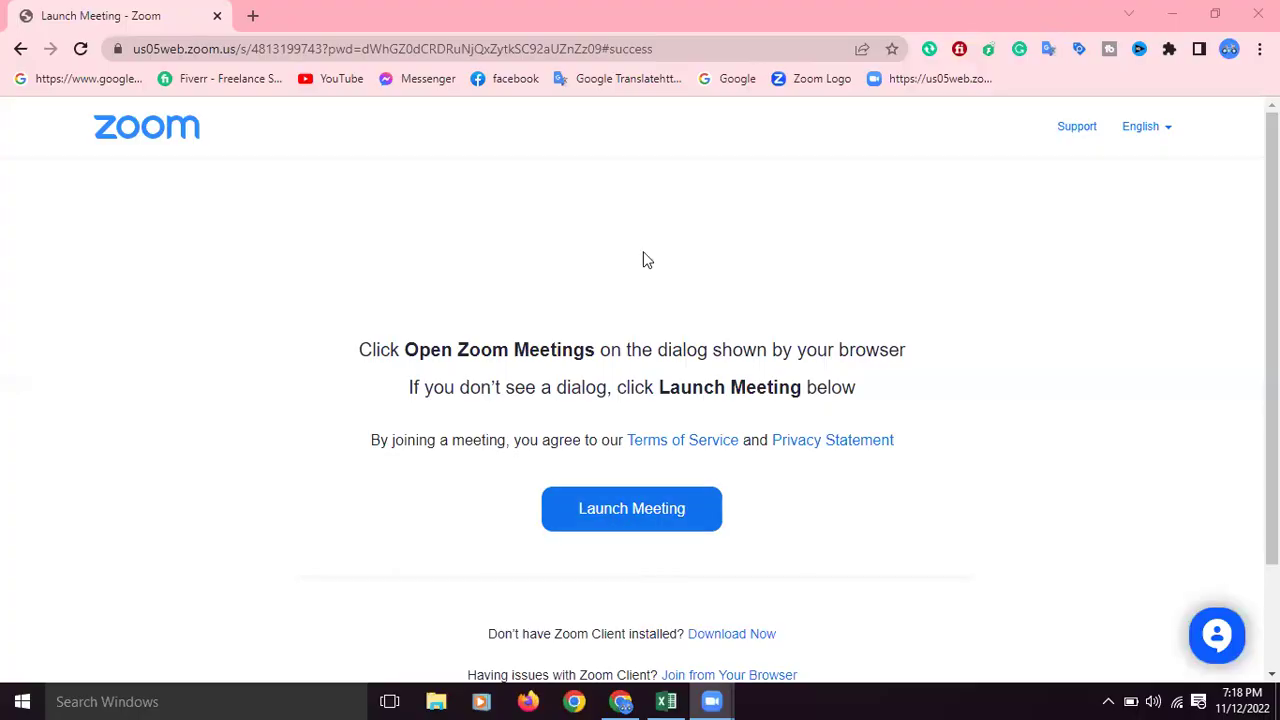
Step: Switch from the Zoom launch page in Chrome to the Digital Media salary workbook in Excel
{"action": "left_click", "coordinate": [666, 701]}
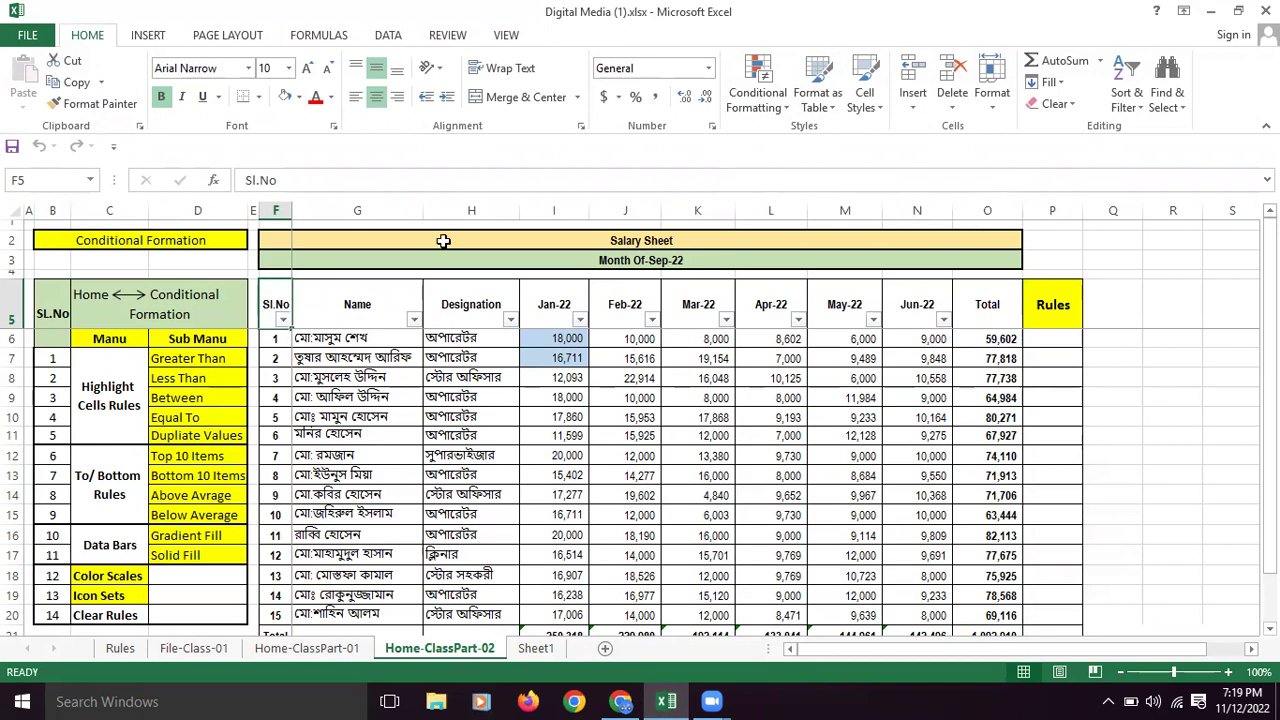
Step: Format the salary data F5:P20 as a table with a header row
{"action": "left_click", "coordinate": [815, 105]}
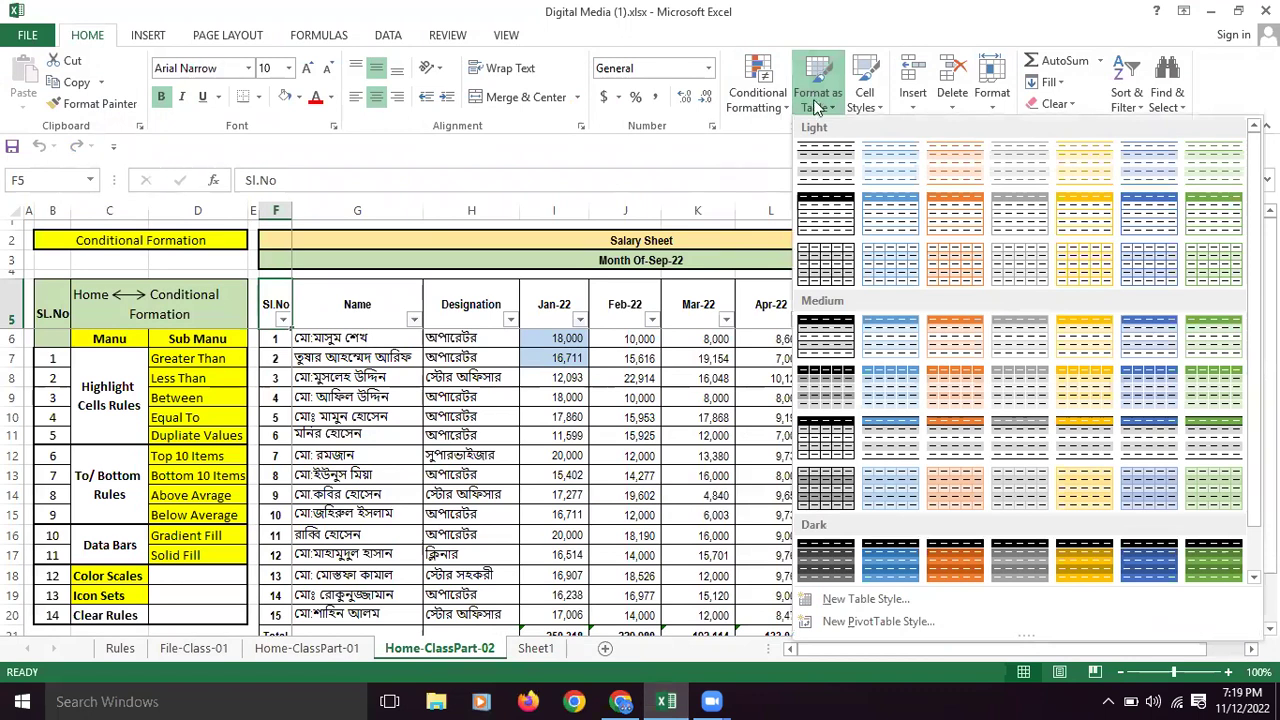
{"action": "left_click", "coordinate": [817, 165]}
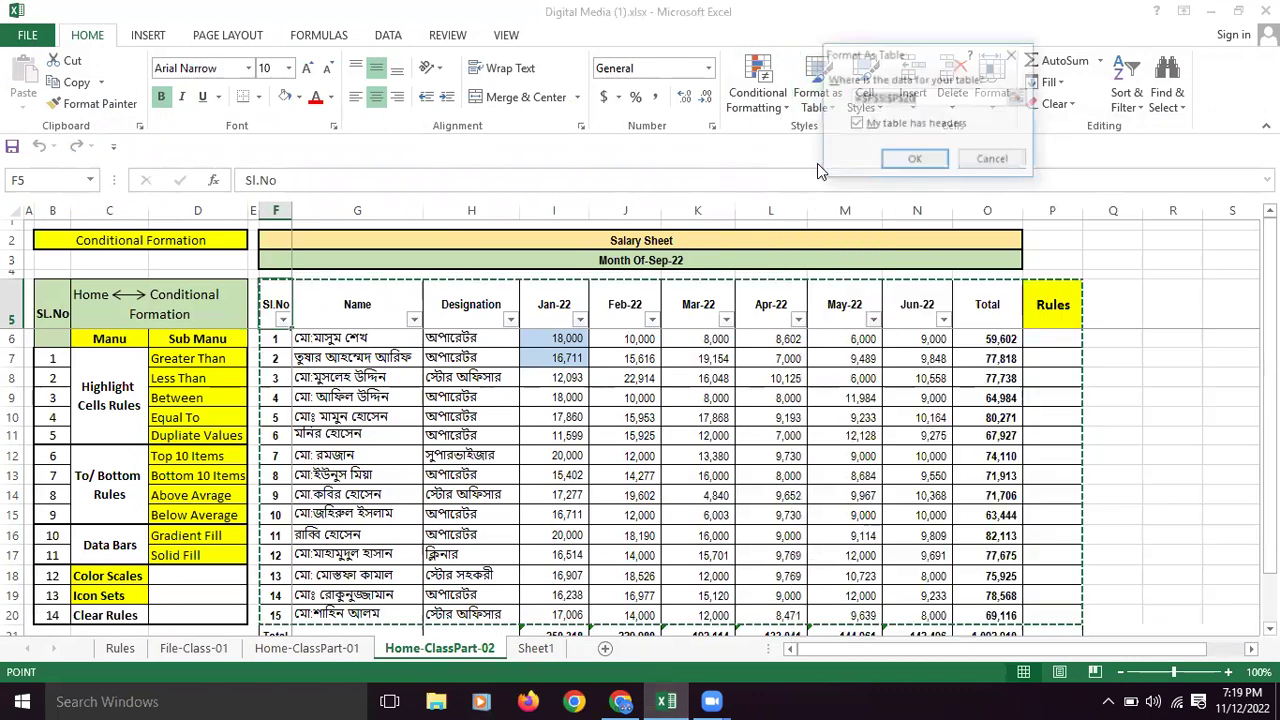
{"action": "left_click", "coordinate": [912, 162]}
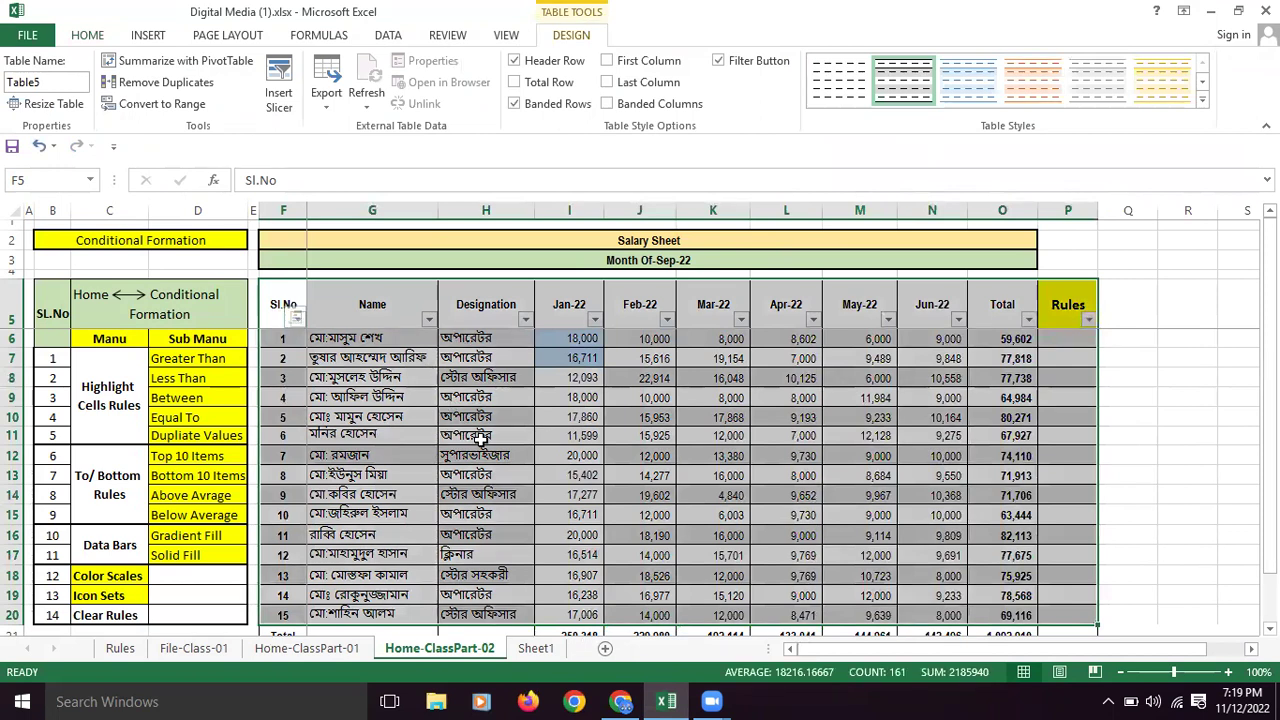
{"action": "scroll", "coordinate": [568, 487], "scroll_direction": "down", "scroll_amount": 1}
{"action": "scroll", "coordinate": [568, 487], "scroll_direction": "up", "scroll_amount": 1}
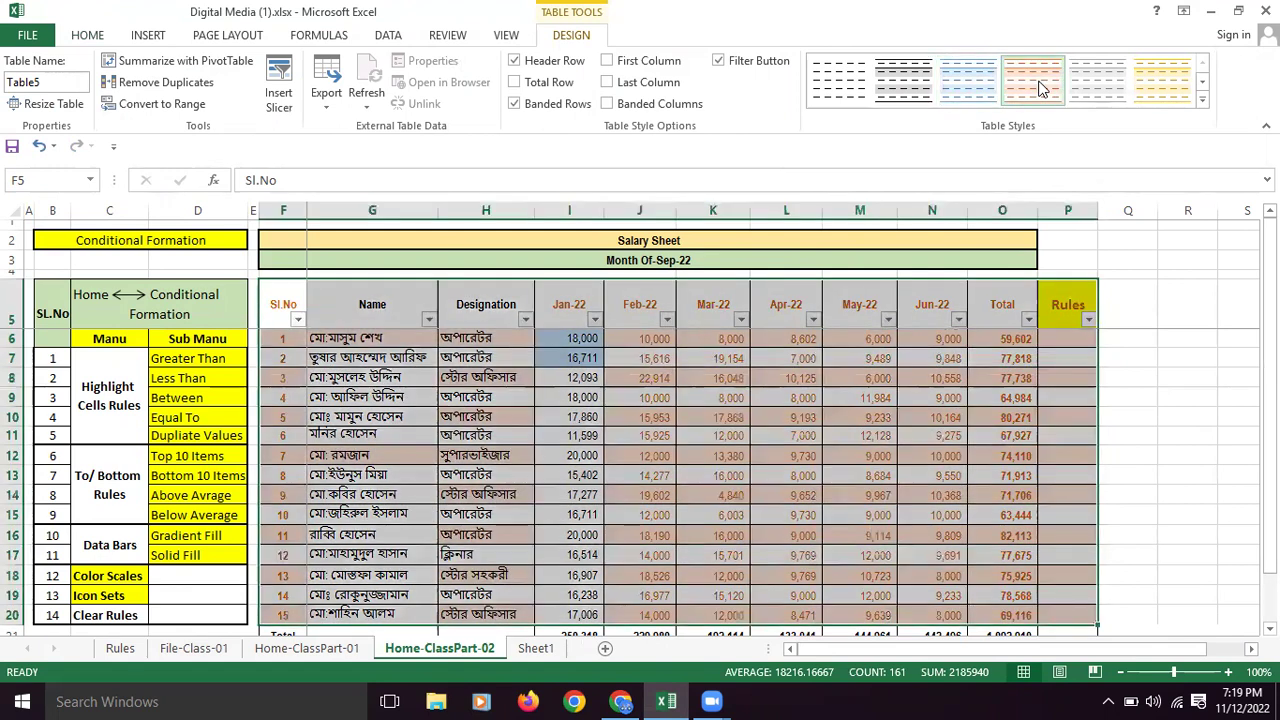
Step: Change the table to a light yellow banded style, then deselect the table
{"action": "left_click", "coordinate": [1155, 88]}
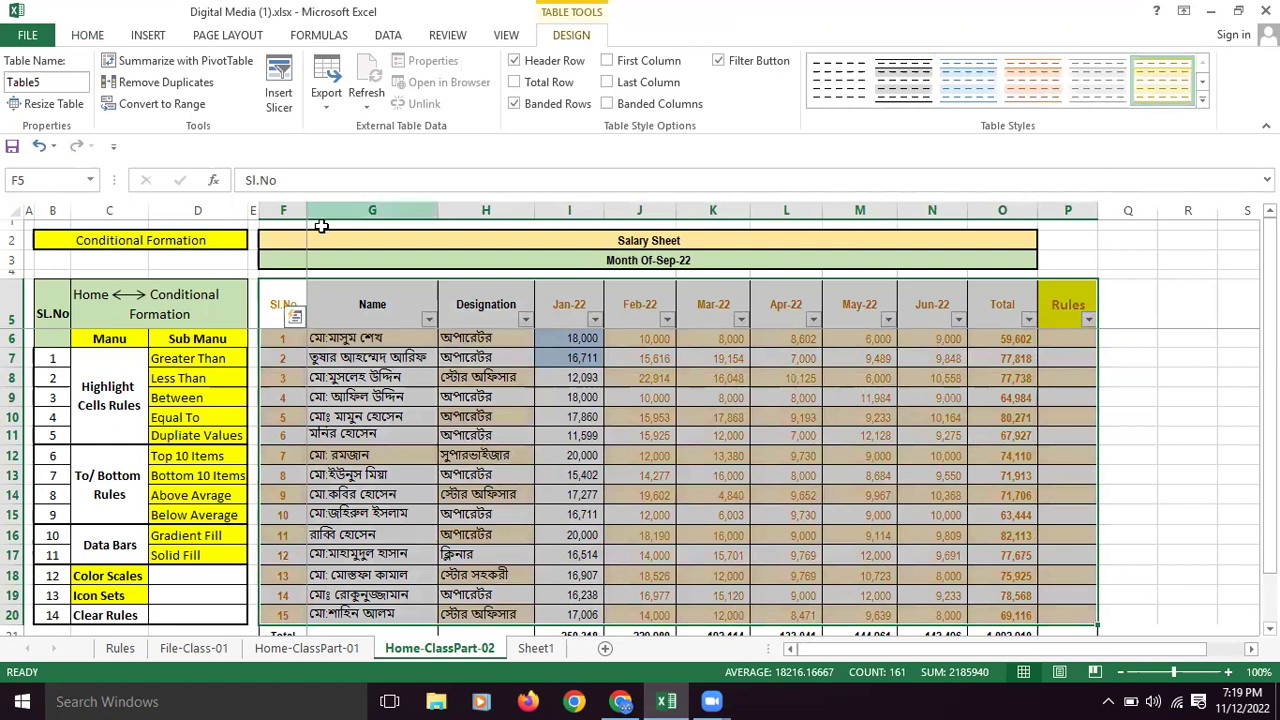
{"action": "scroll", "coordinate": [724, 440], "scroll_direction": "down", "scroll_amount": 1}
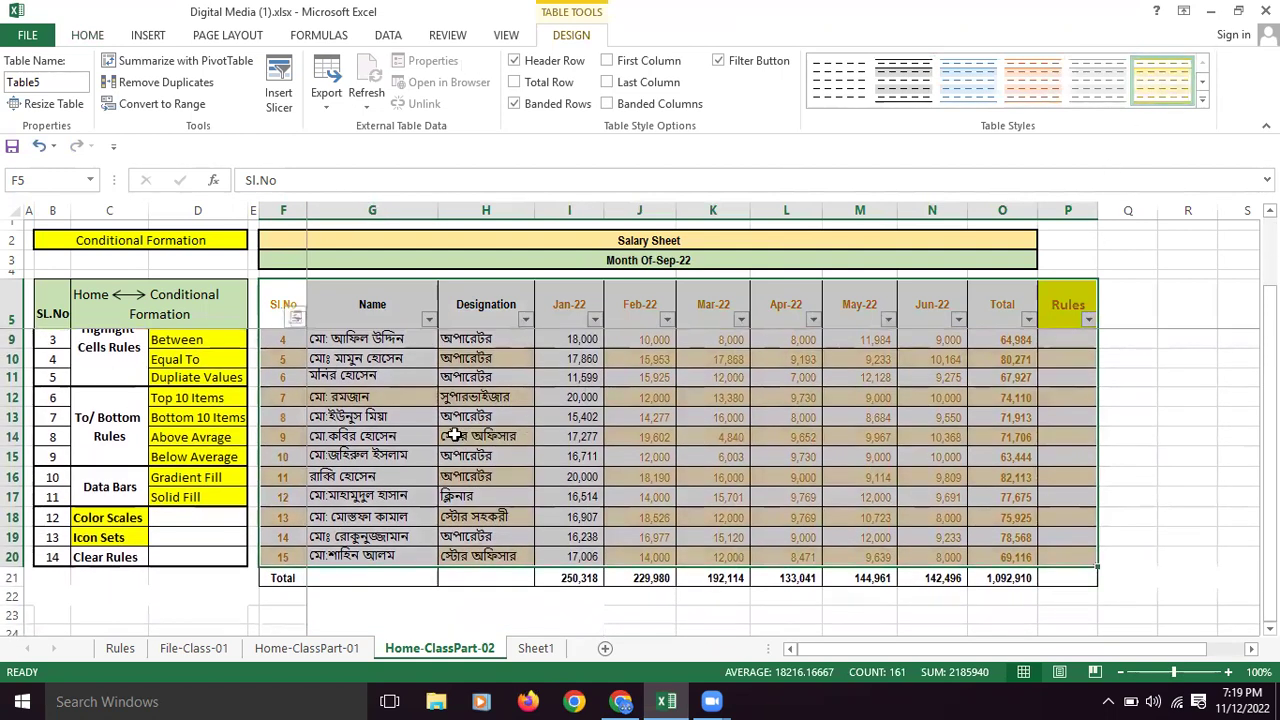
{"action": "scroll", "coordinate": [481, 438], "scroll_direction": "up", "scroll_amount": 1}
{"action": "scroll", "coordinate": [481, 438], "scroll_direction": "up", "scroll_amount": 1}
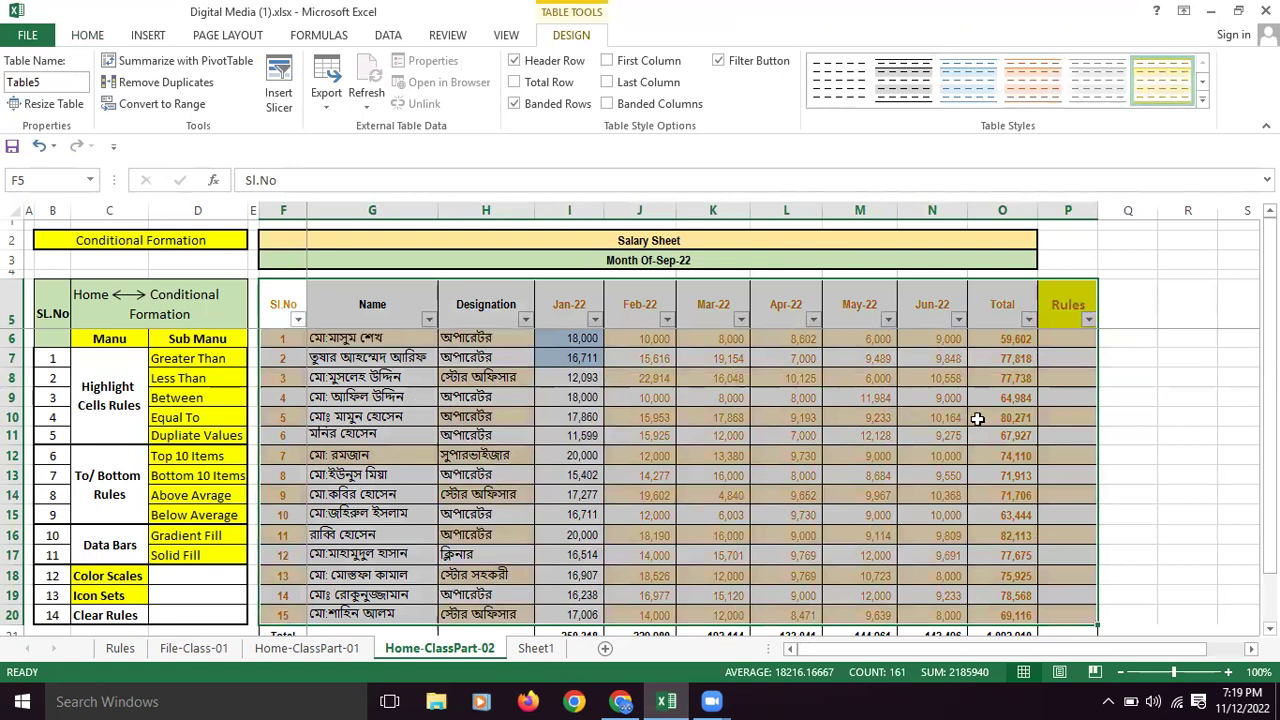
{"action": "left_click", "coordinate": [1176, 394]}
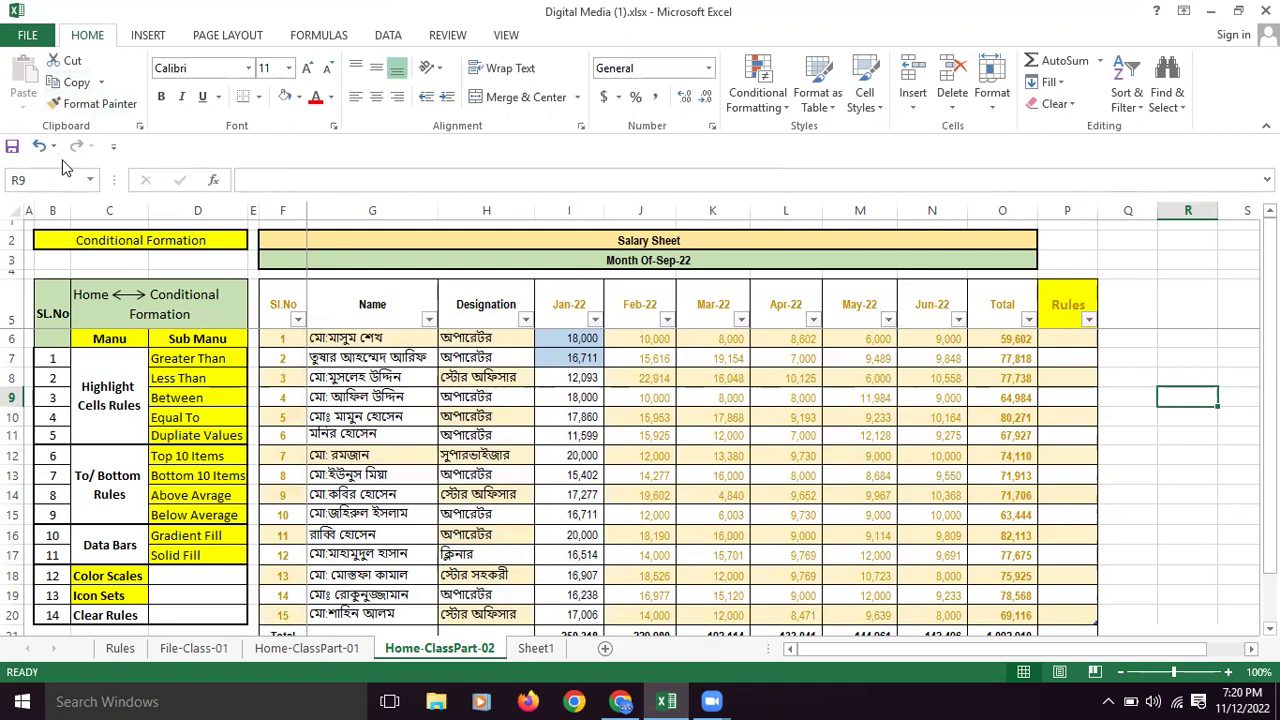
{"action": "key", "text": "ctrl+a"}
Step: Undo the table formatting, then preview the Cell Styles gallery without applying anything
{"action": "key", "text": "ctrl+z"}
{"action": "key", "text": "ctrl+z"}
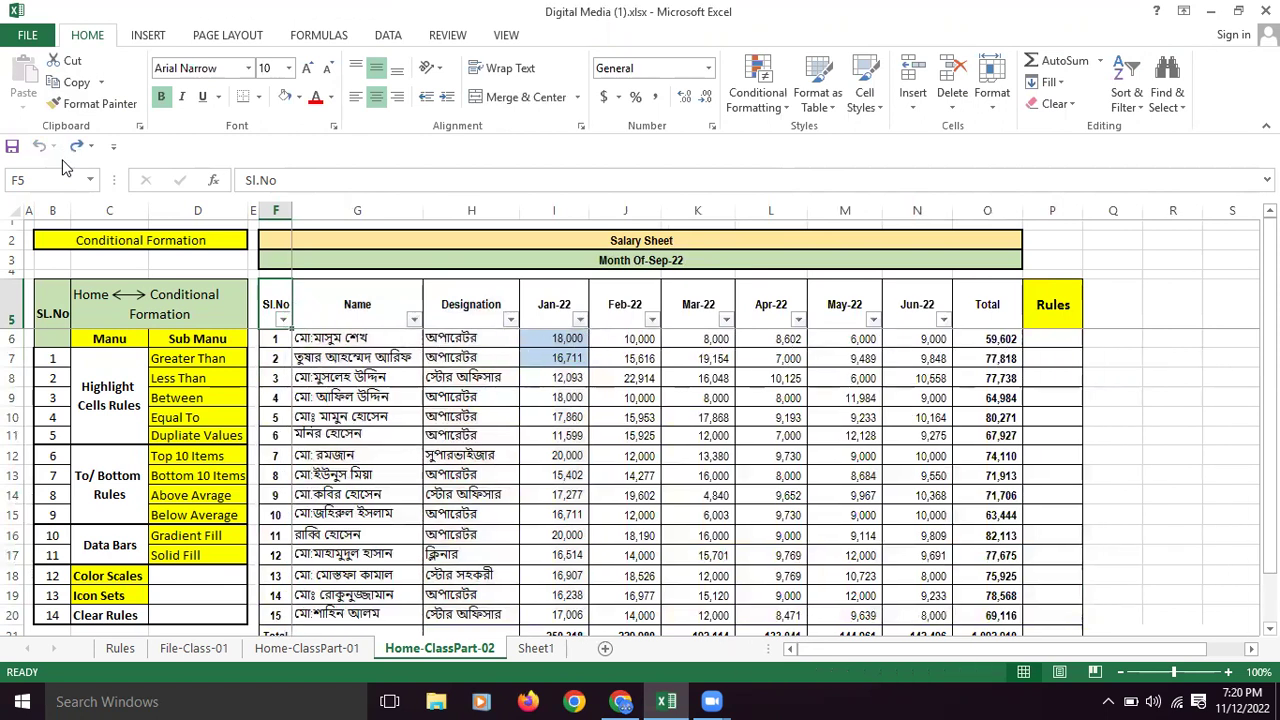
{"action": "left_click", "coordinate": [1126, 457]}
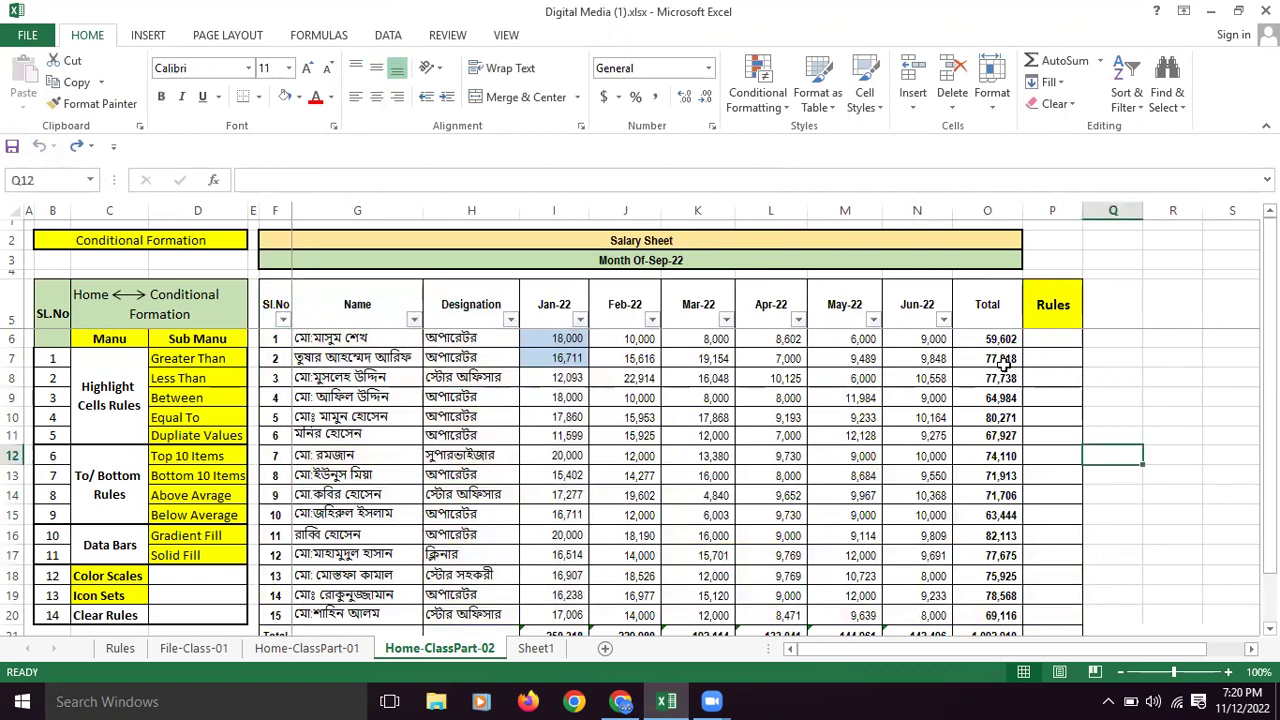
{"action": "left_click", "coordinate": [865, 102]}
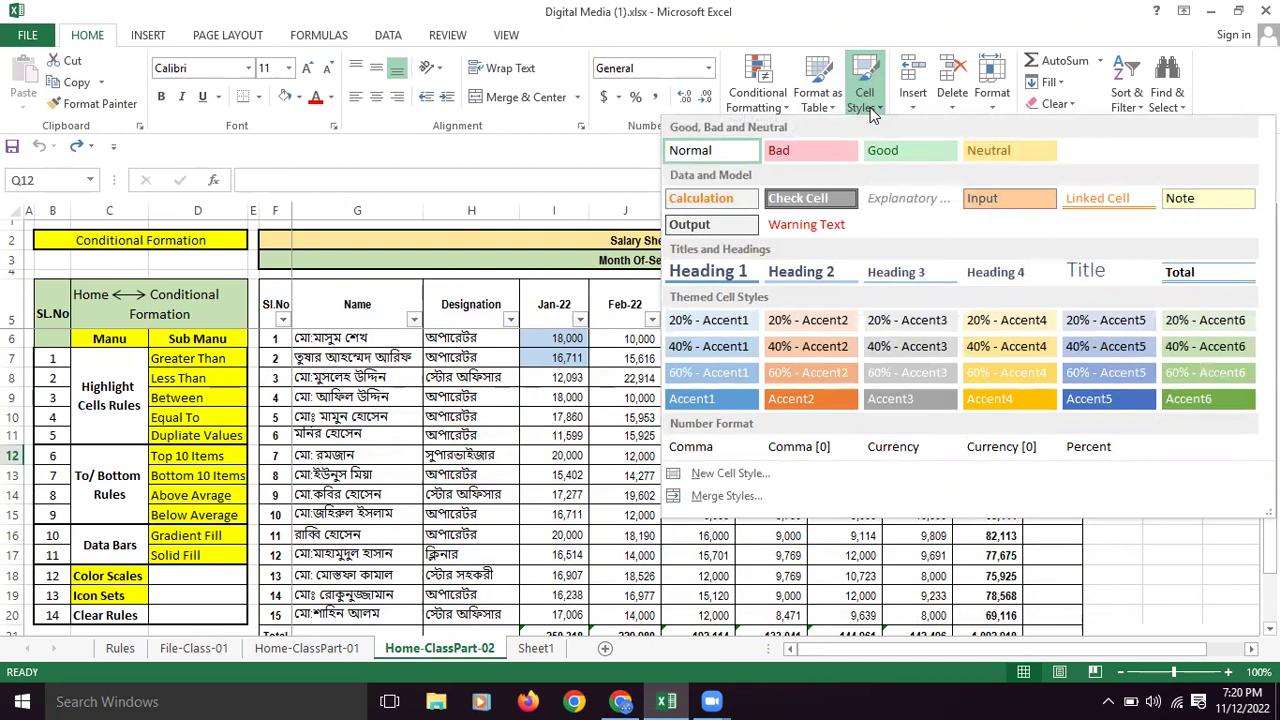
{"action": "left_click", "coordinate": [1176, 548]}
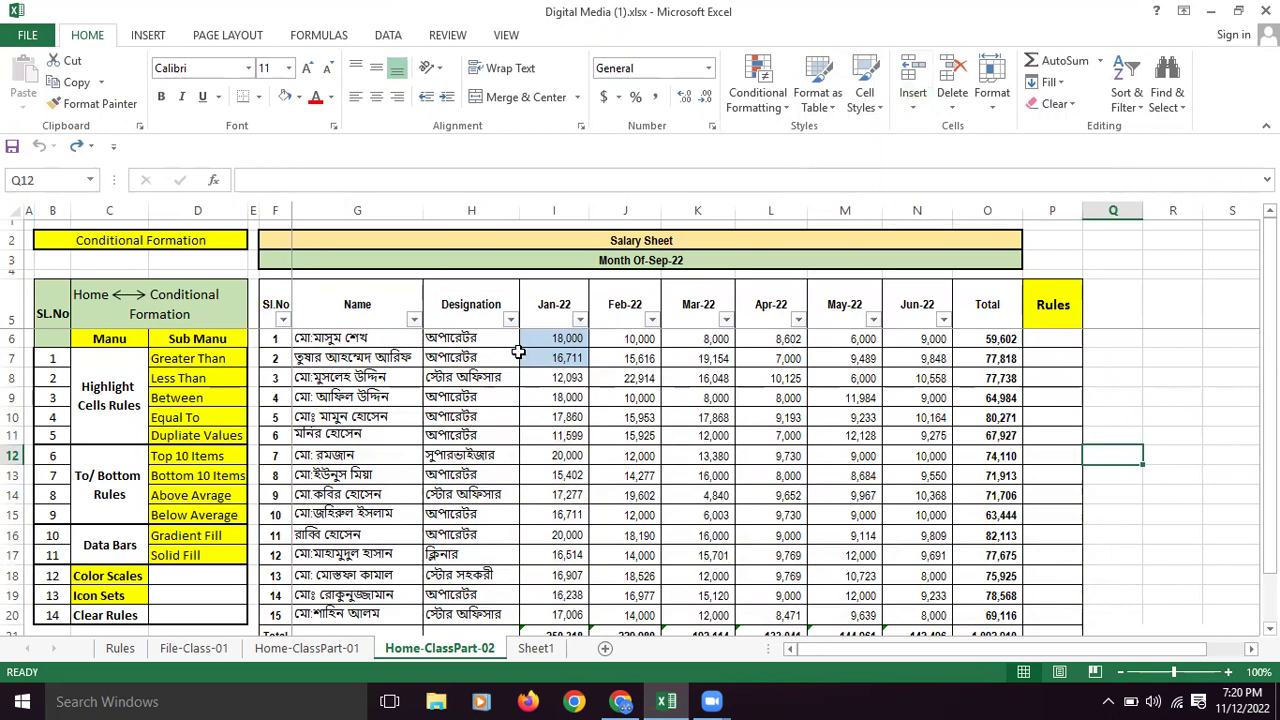
{"action": "left_click_drag", "start_coordinate": [269, 339], "coordinate": [1027, 338]}
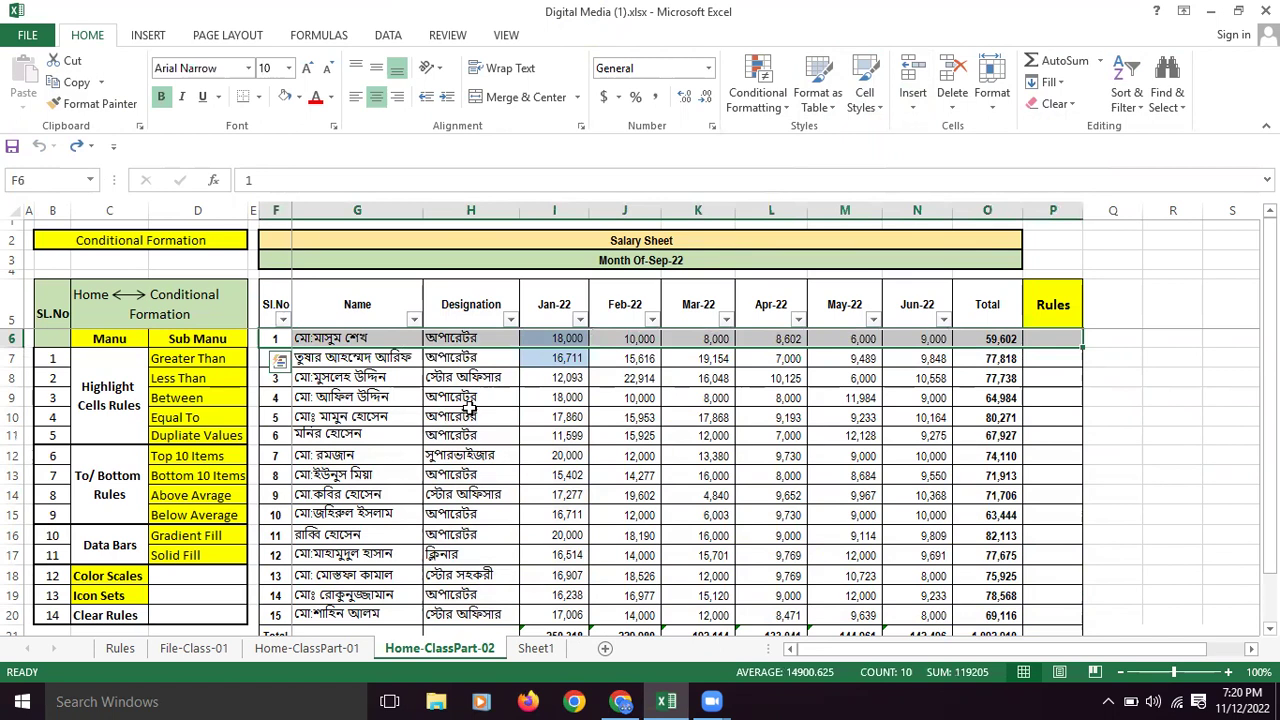
{"action": "left_click", "coordinate": [912, 110]}
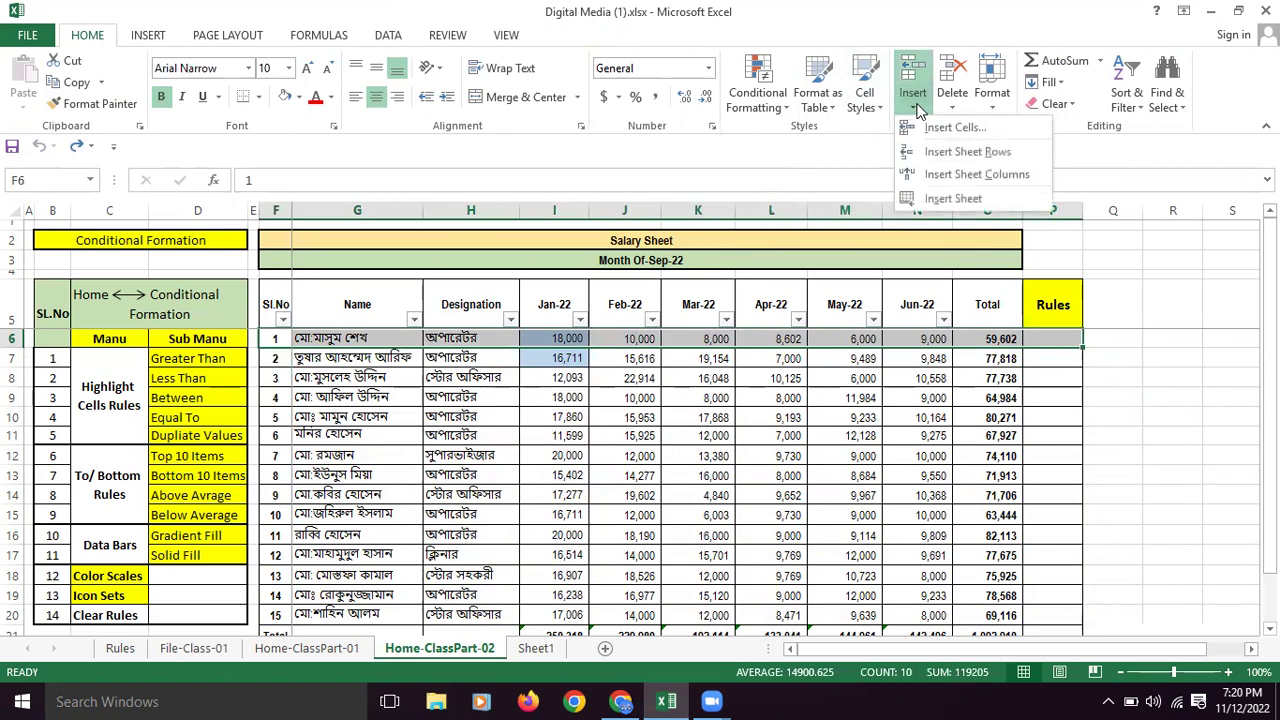
{"action": "left_click", "coordinate": [948, 153]}
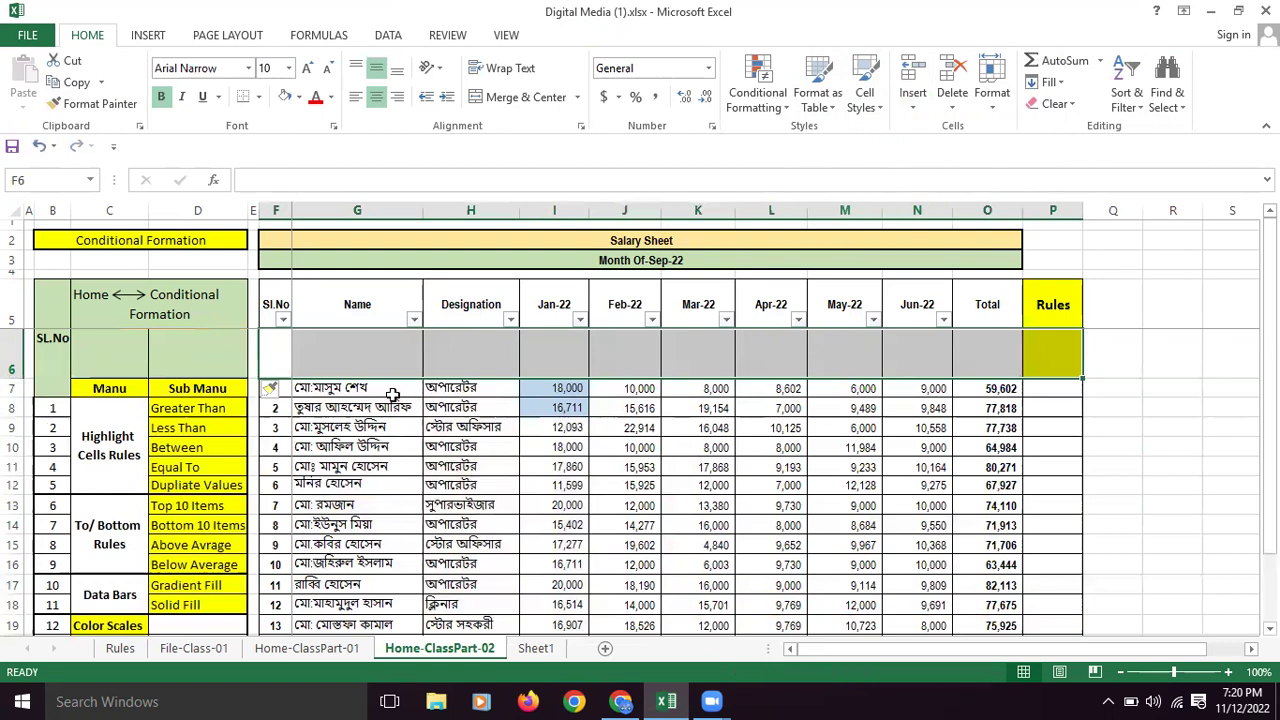
{"action": "left_click", "coordinate": [913, 108]}
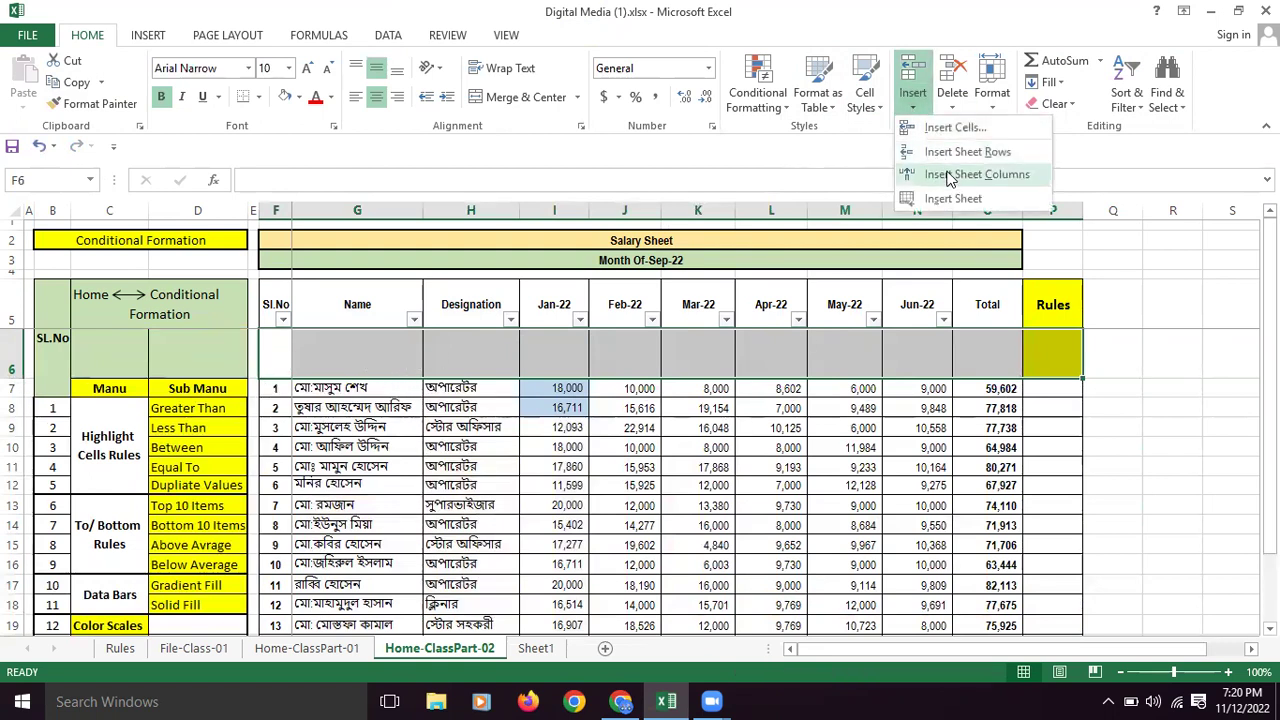
{"action": "left_click", "coordinate": [468, 280]}
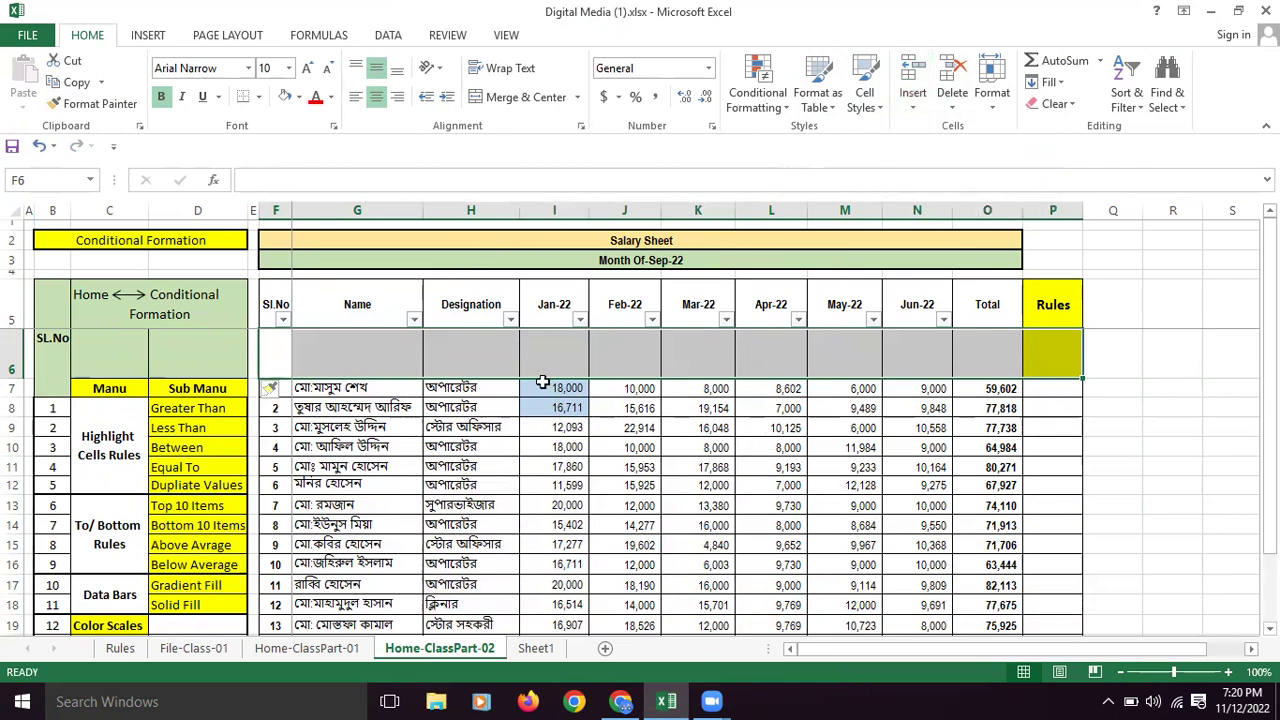
{"action": "left_click", "coordinate": [541, 386]}
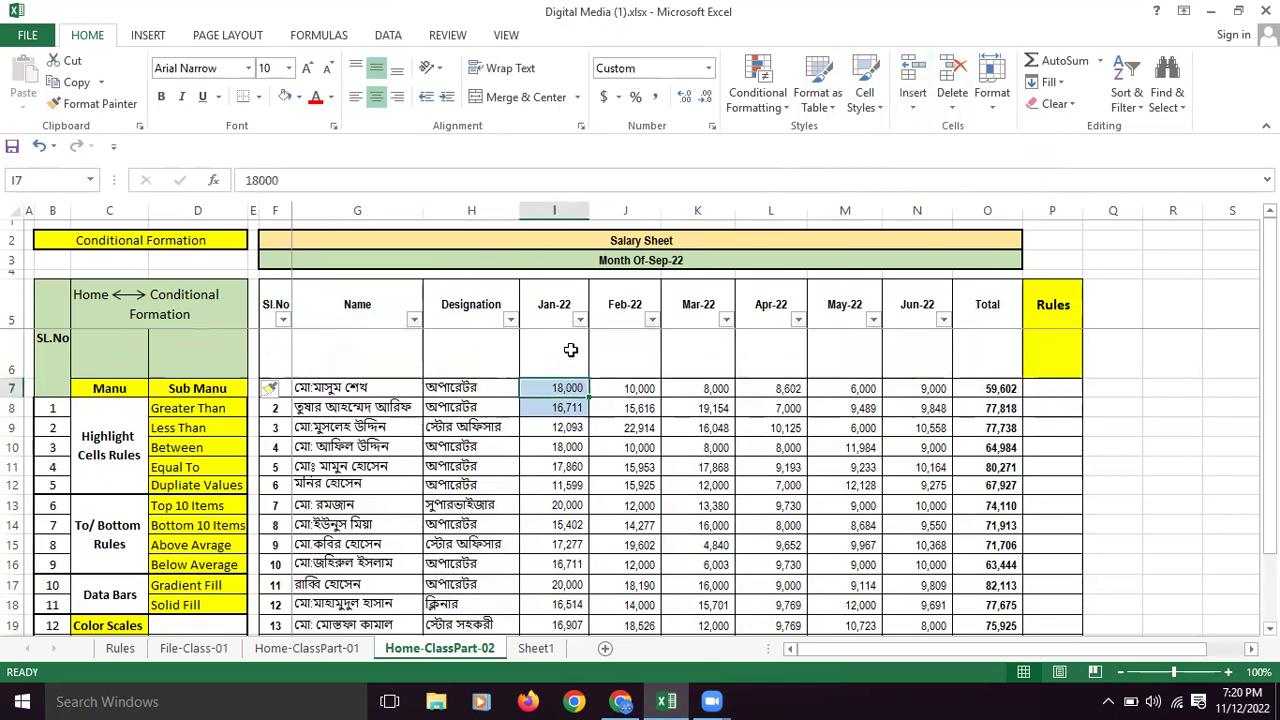
{"action": "left_click", "coordinate": [690, 206]}
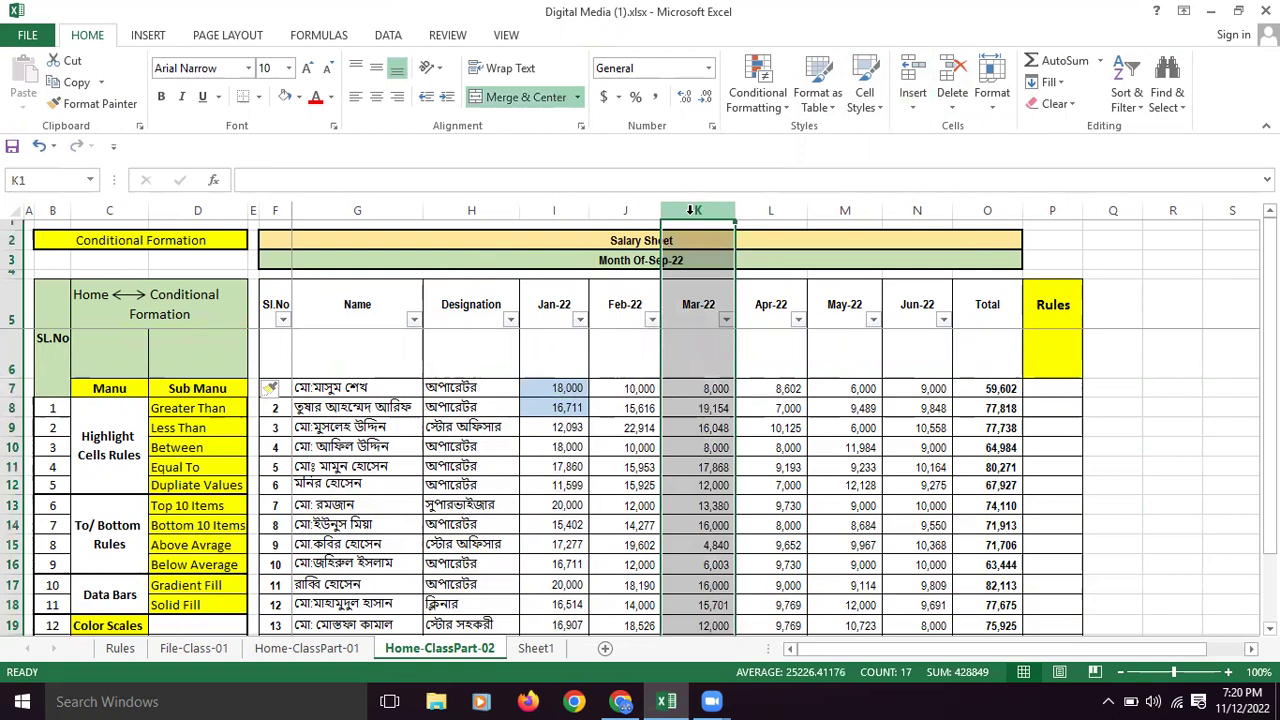
{"action": "left_click", "coordinate": [913, 106]}
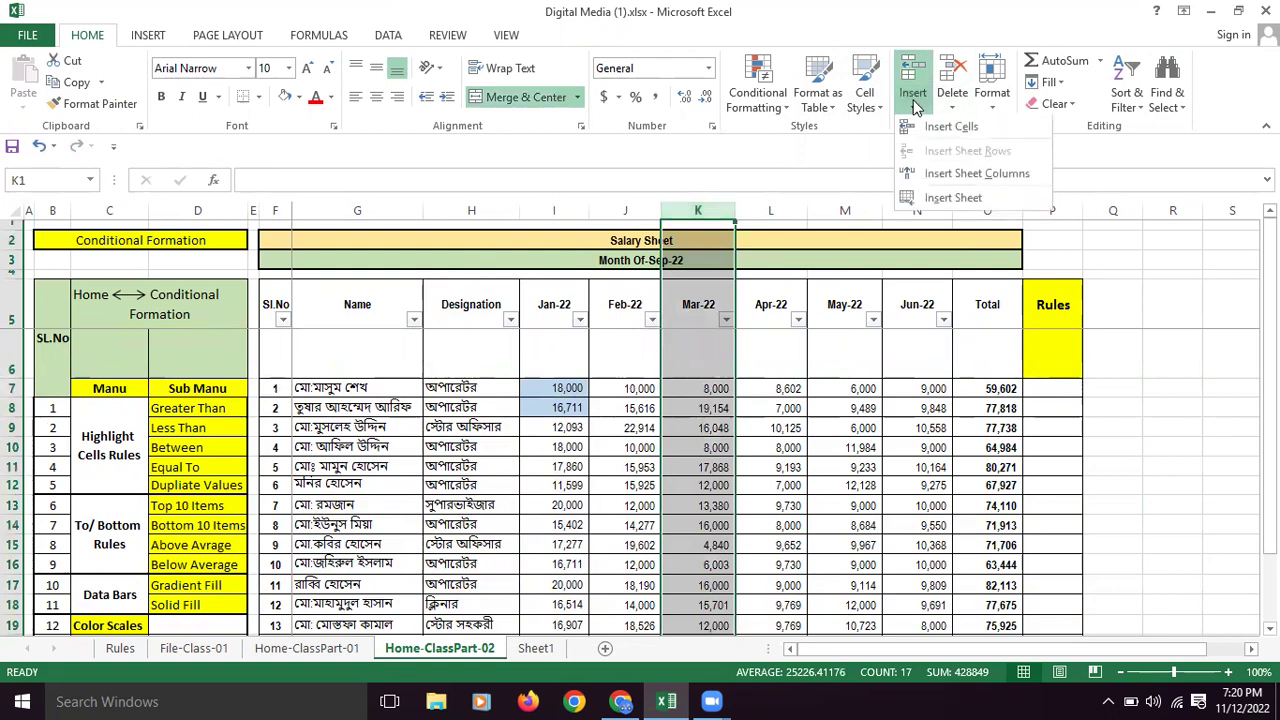
{"action": "left_click", "coordinate": [950, 178]}
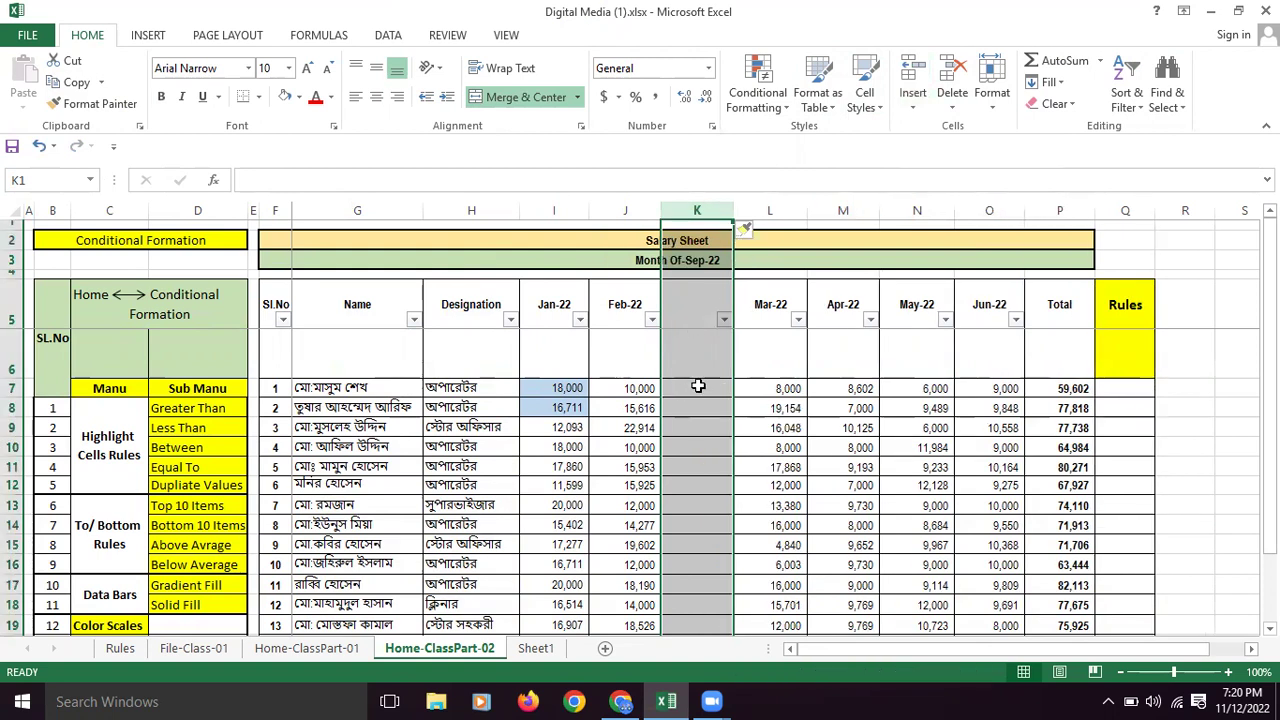
{"action": "left_click", "coordinate": [705, 372]}
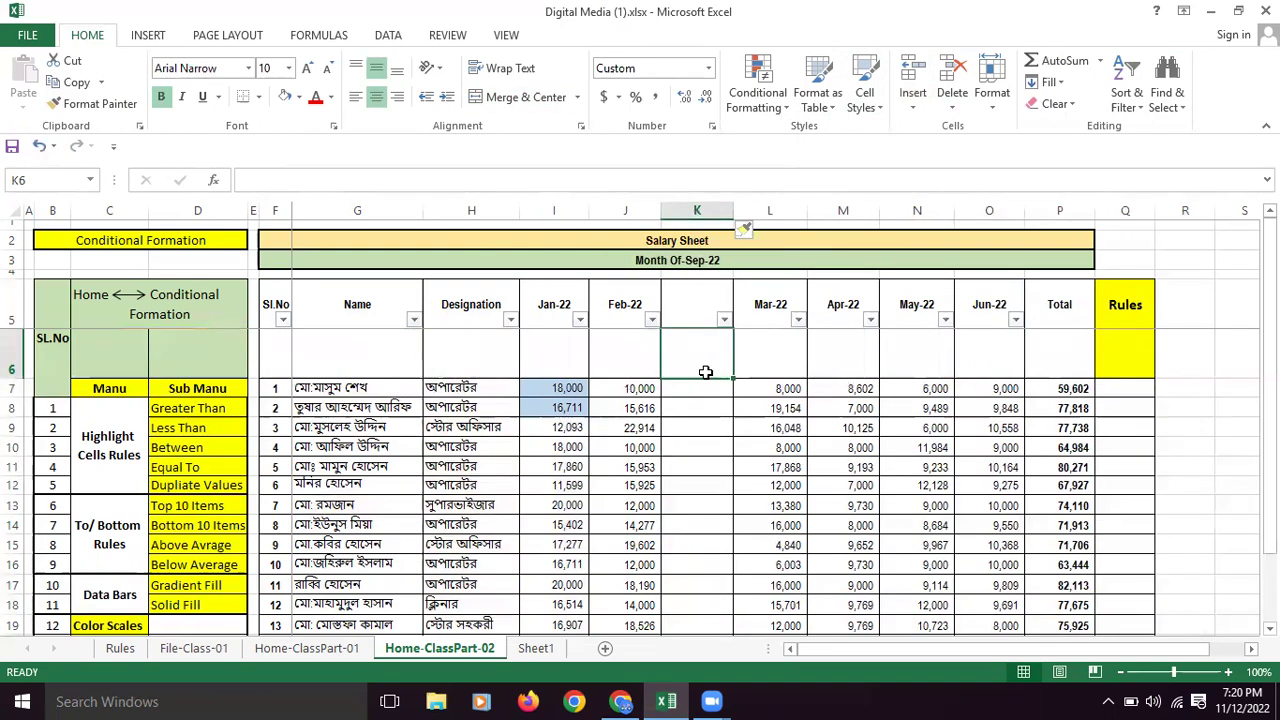
{"action": "left_click", "coordinate": [686, 211]}
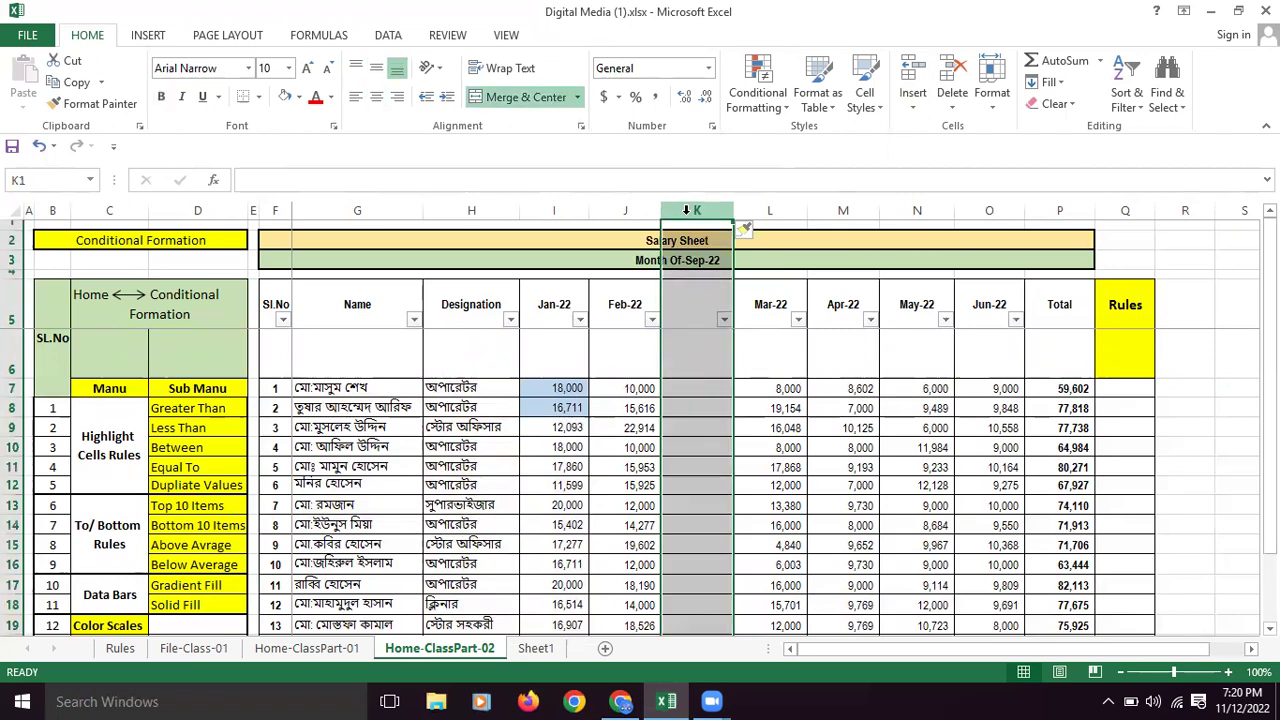
{"action": "left_click", "coordinate": [952, 100]}
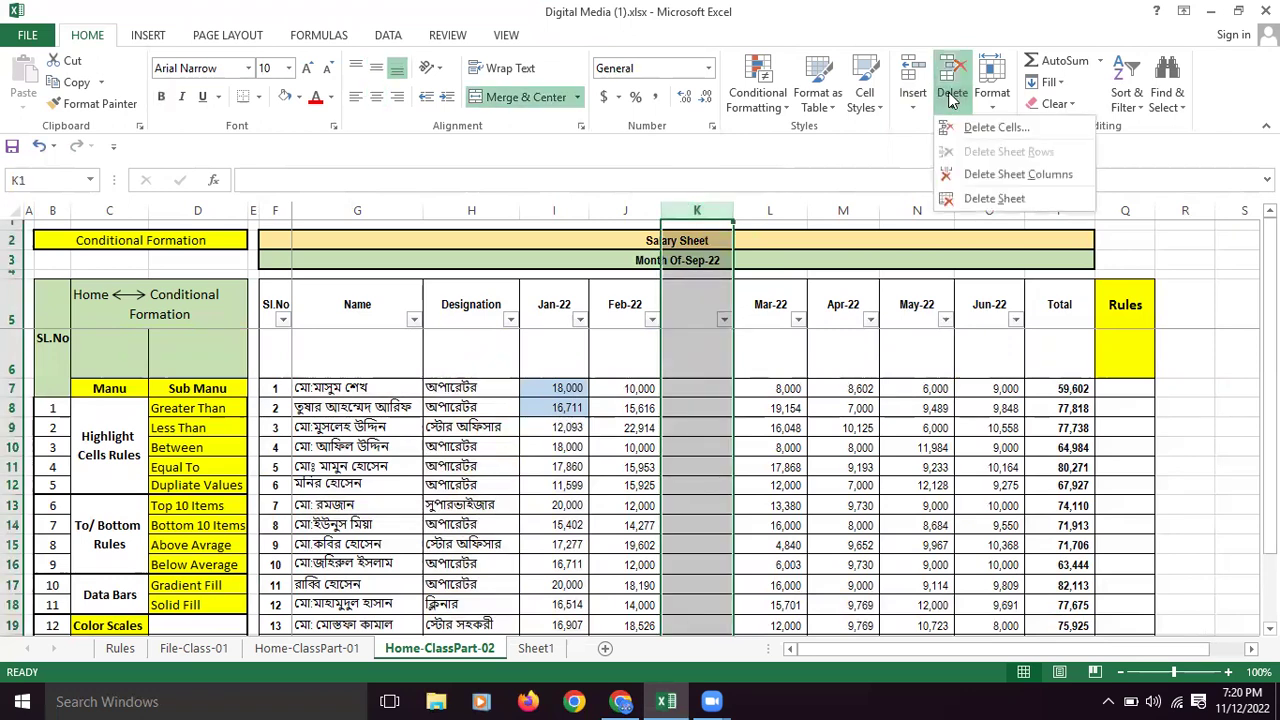
{"action": "left_click", "coordinate": [979, 178]}
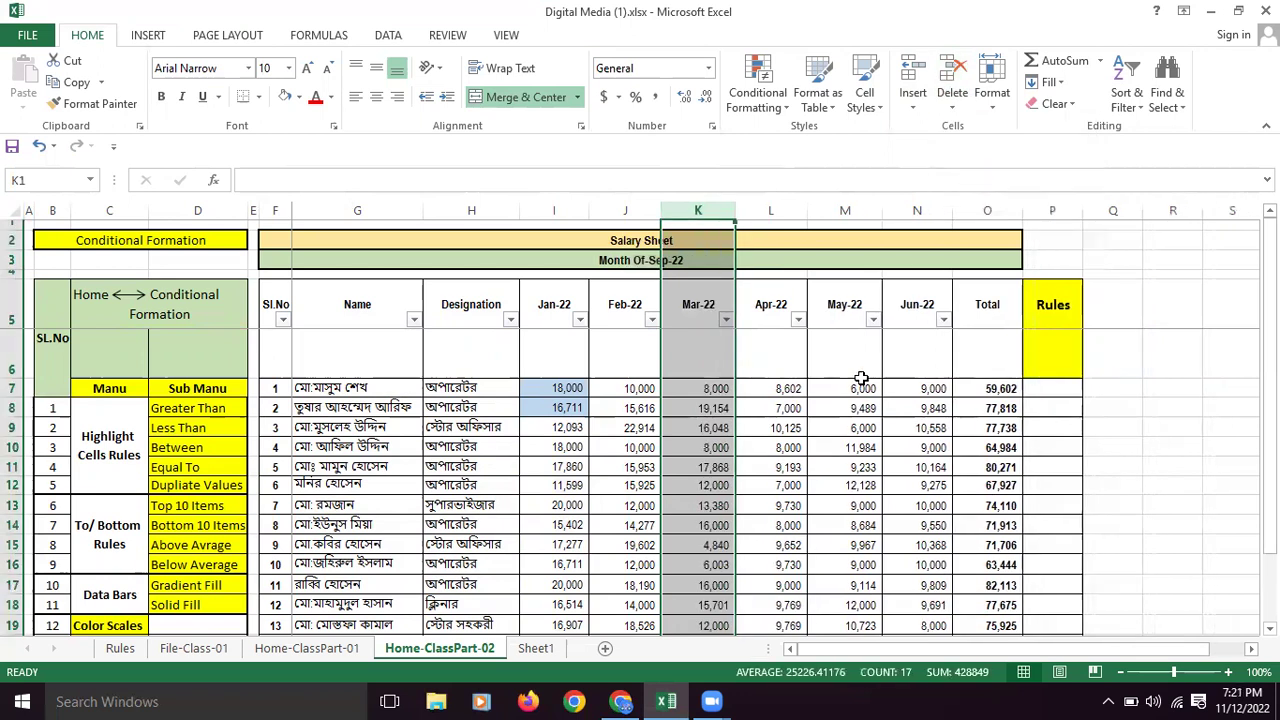
{"action": "left_click", "coordinate": [845, 408]}
{"action": "left_click", "coordinate": [14, 356]}
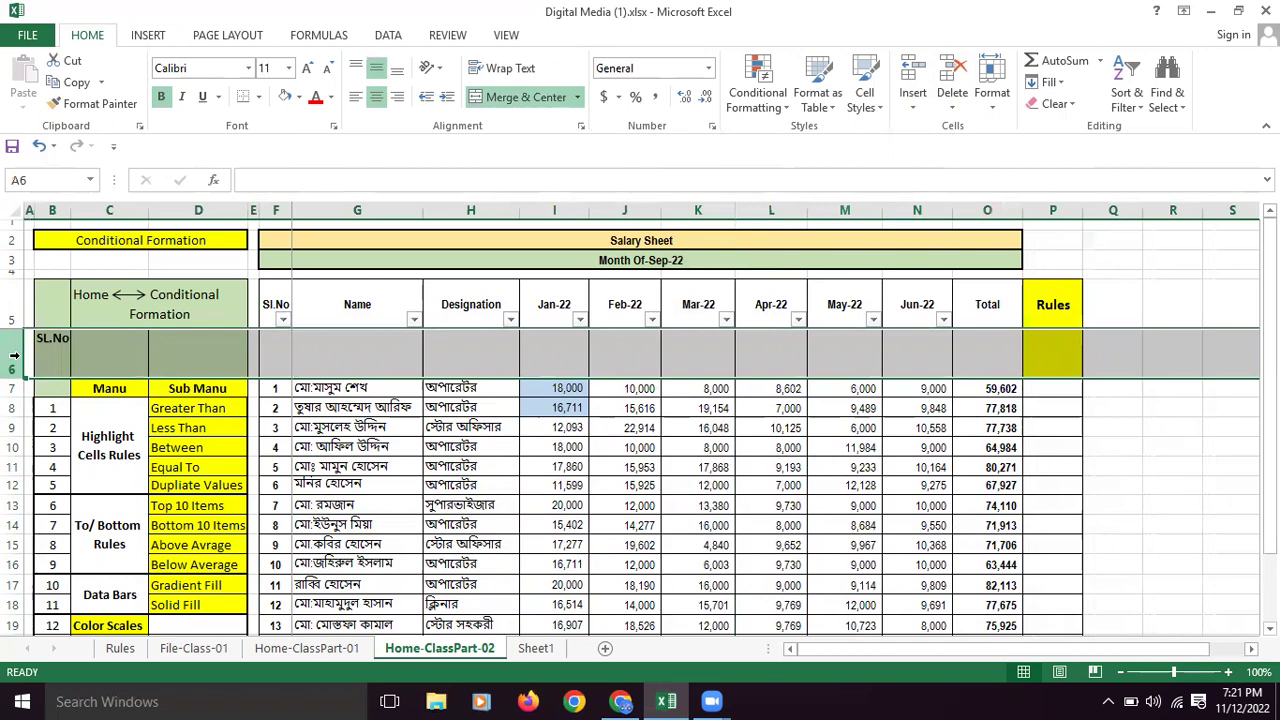
{"action": "key", "text": "ctrl+z"}
{"action": "key", "text": "ctrl+y"}
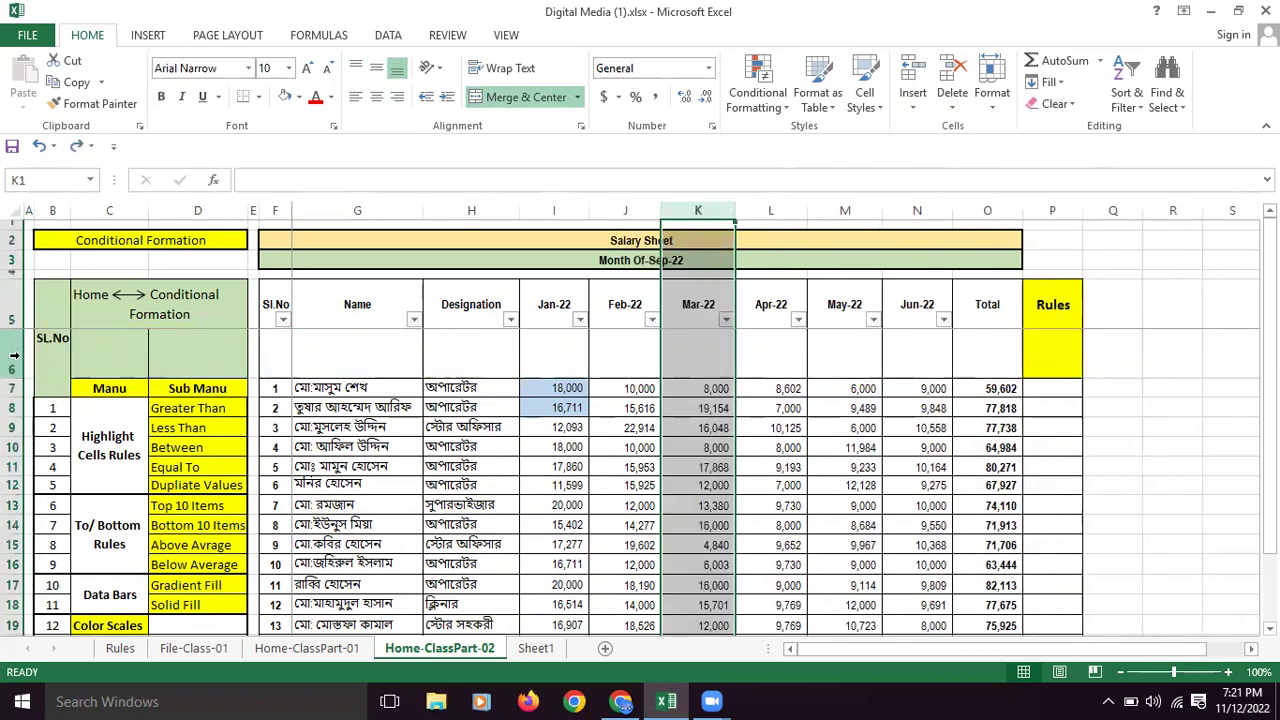
{"action": "key", "text": "ctrl+y"}
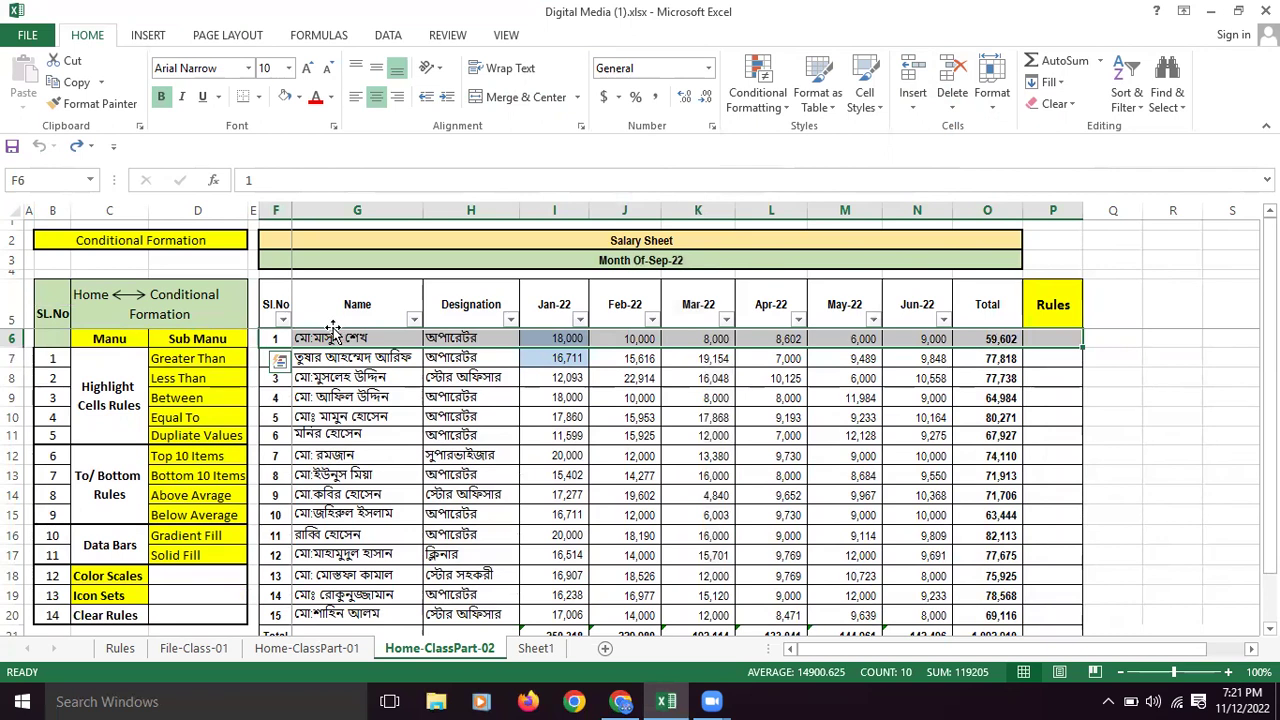
{"action": "left_click", "coordinate": [343, 319]}
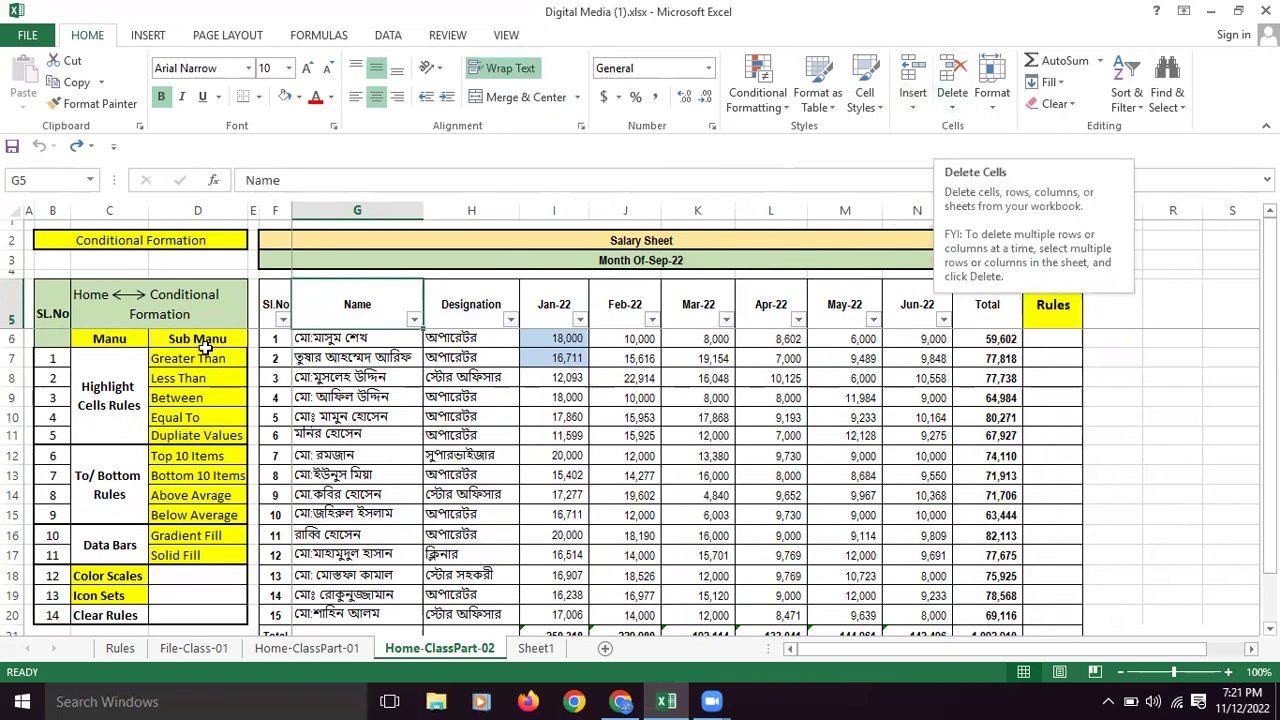
{"action": "left_click", "coordinate": [8, 340]}
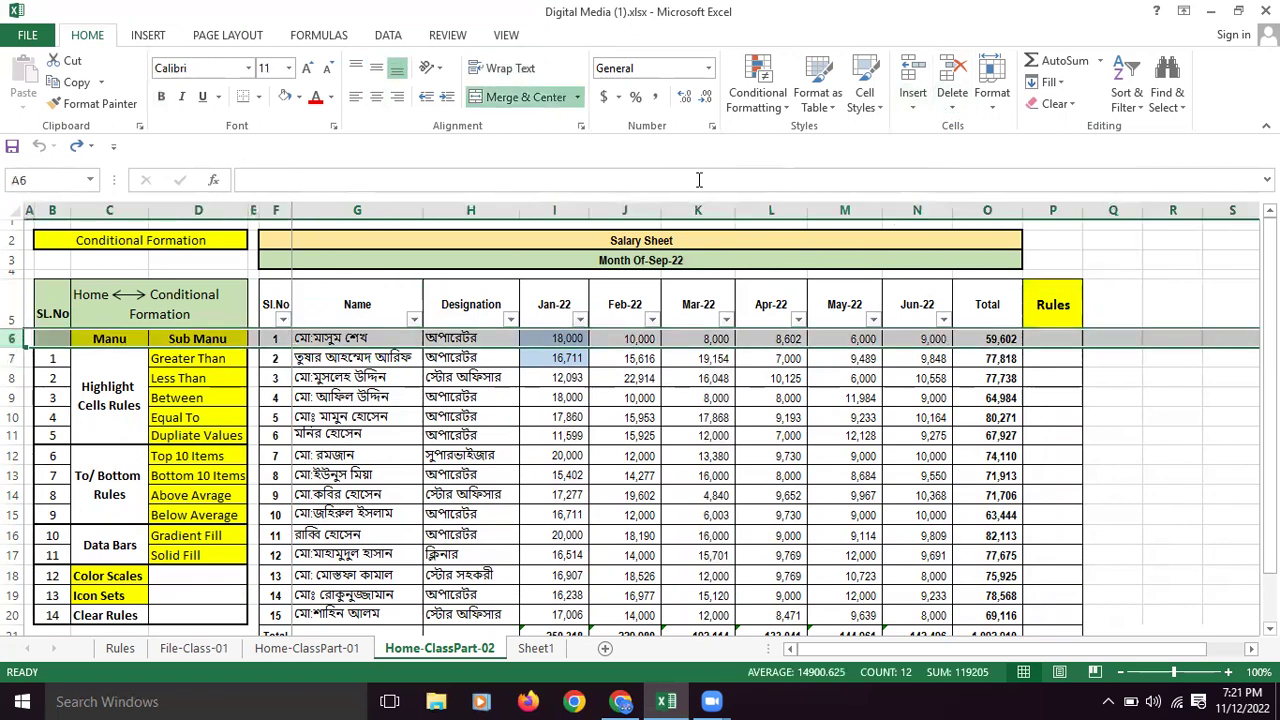
{"action": "left_click", "coordinate": [952, 107]}
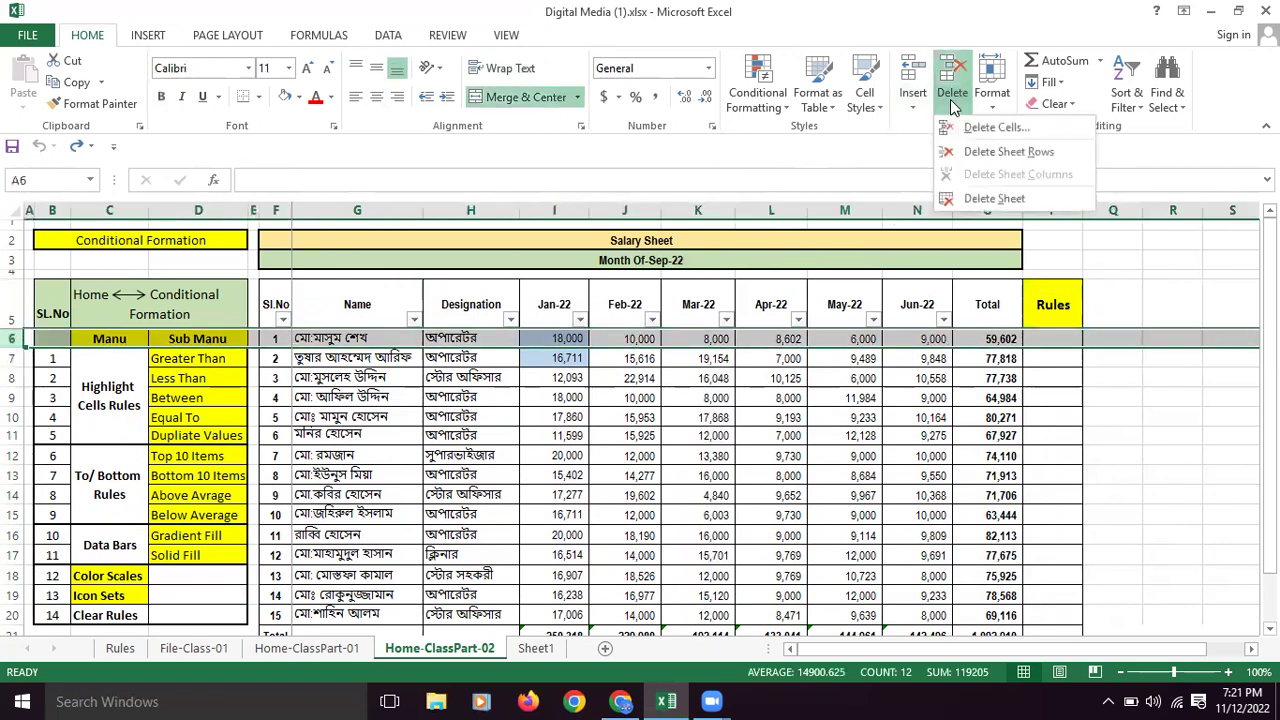
{"action": "left_click", "coordinate": [988, 155]}
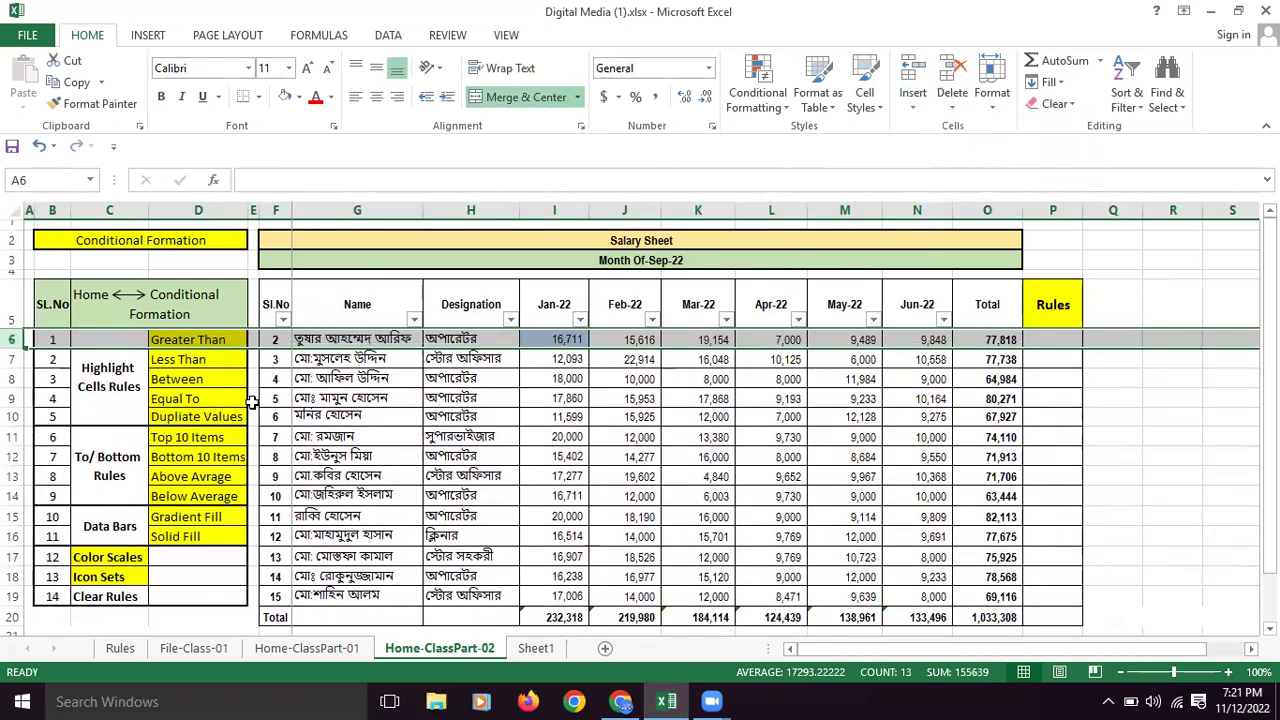
{"action": "left_click", "coordinate": [952, 100]}
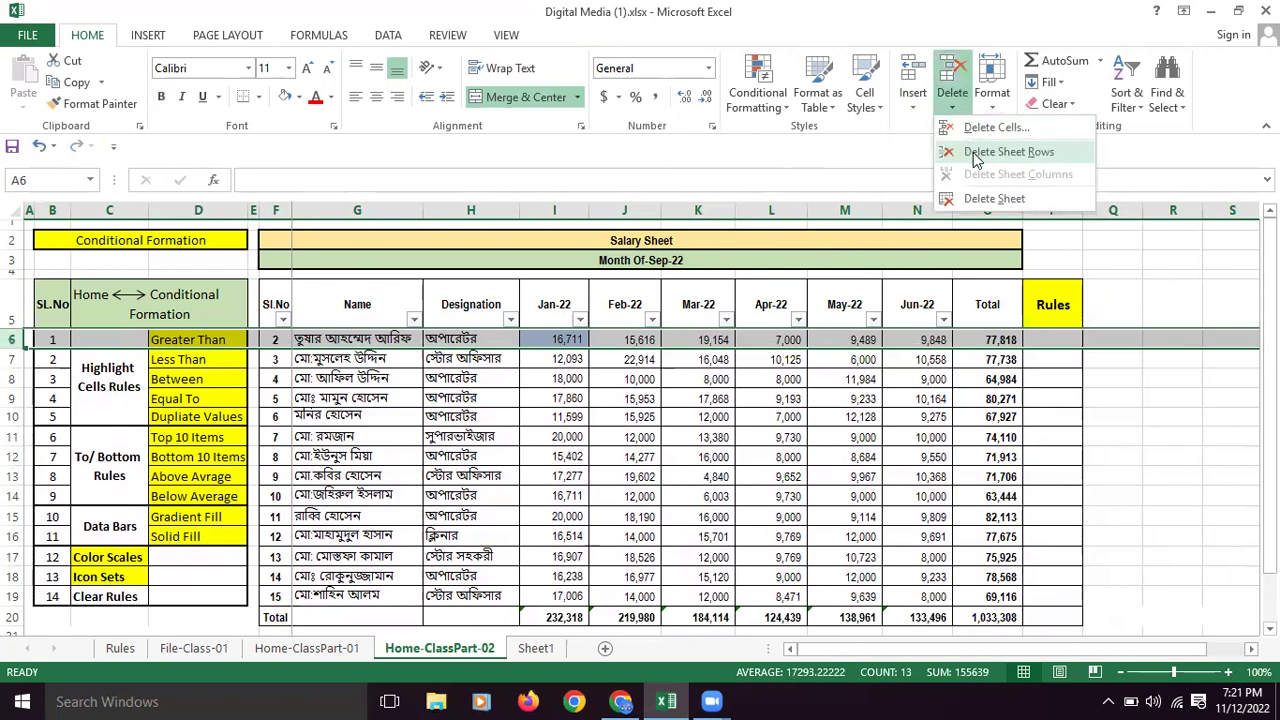
{"action": "left_click", "coordinate": [977, 155]}
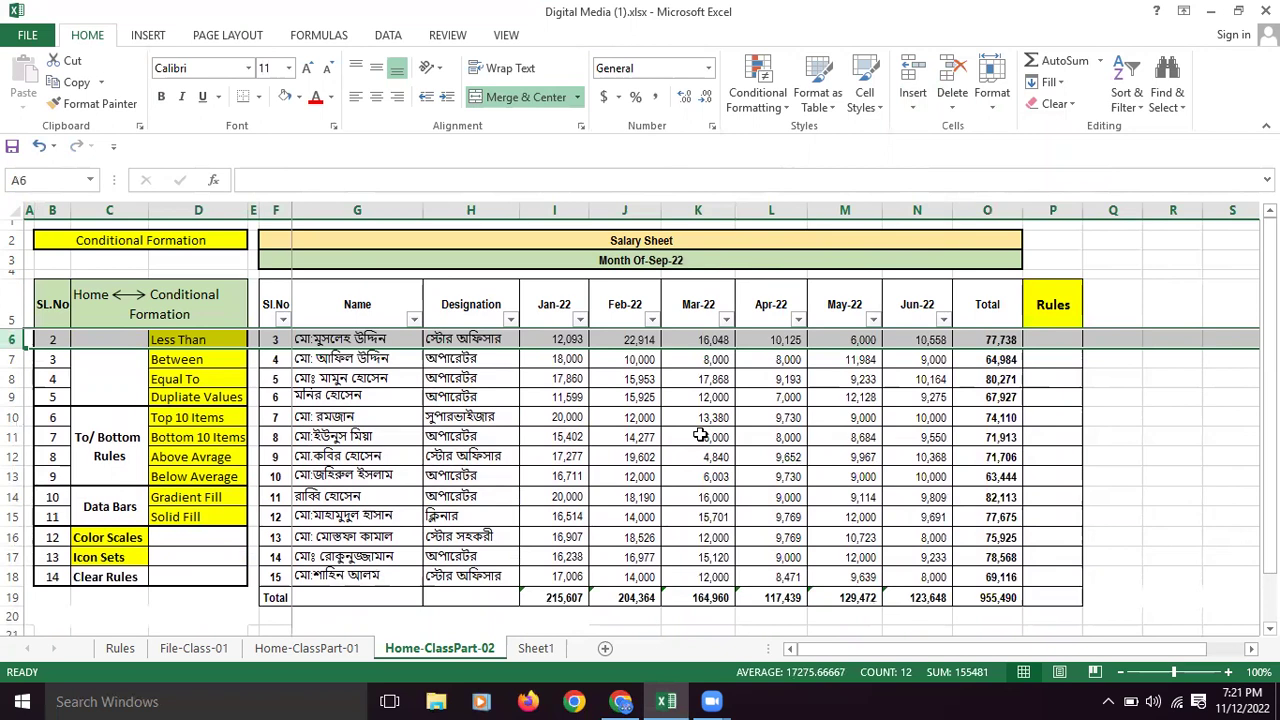
{"action": "key", "text": "ctrl+z"}
{"action": "key", "text": "ctrl+z"}
{"action": "key", "text": "ctrl+z"}
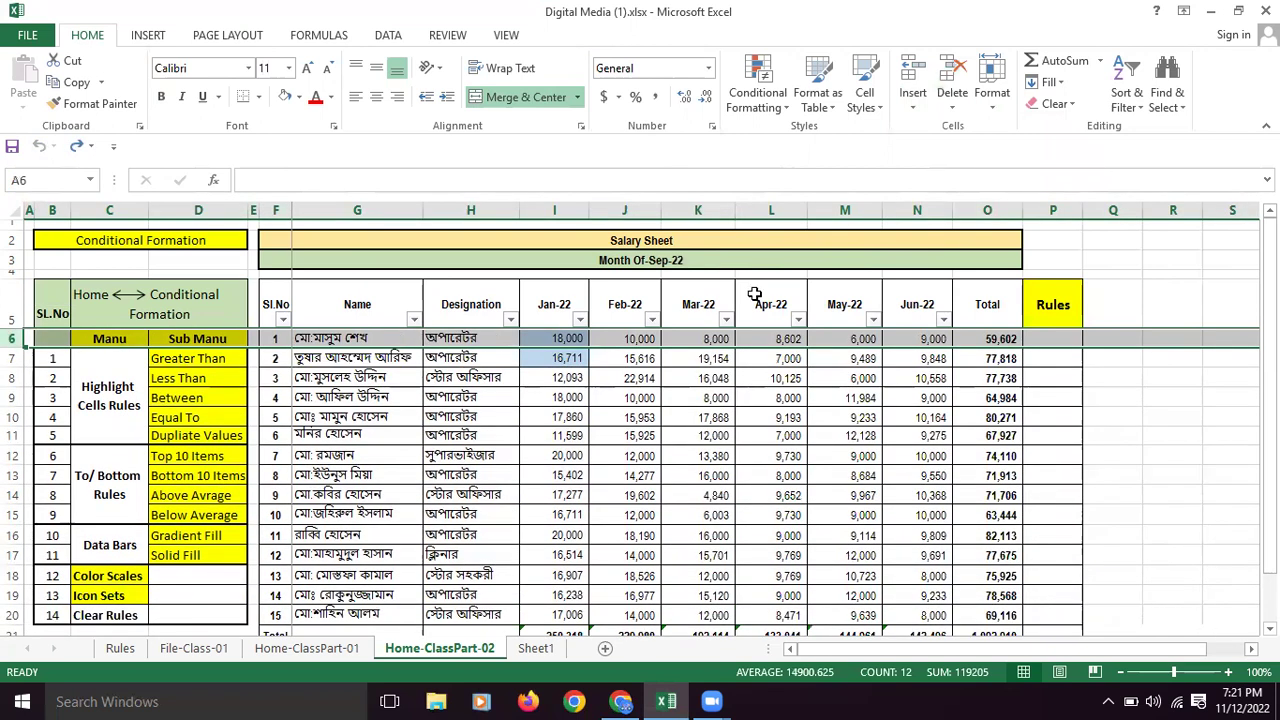
{"action": "left_click", "coordinate": [410, 434]}
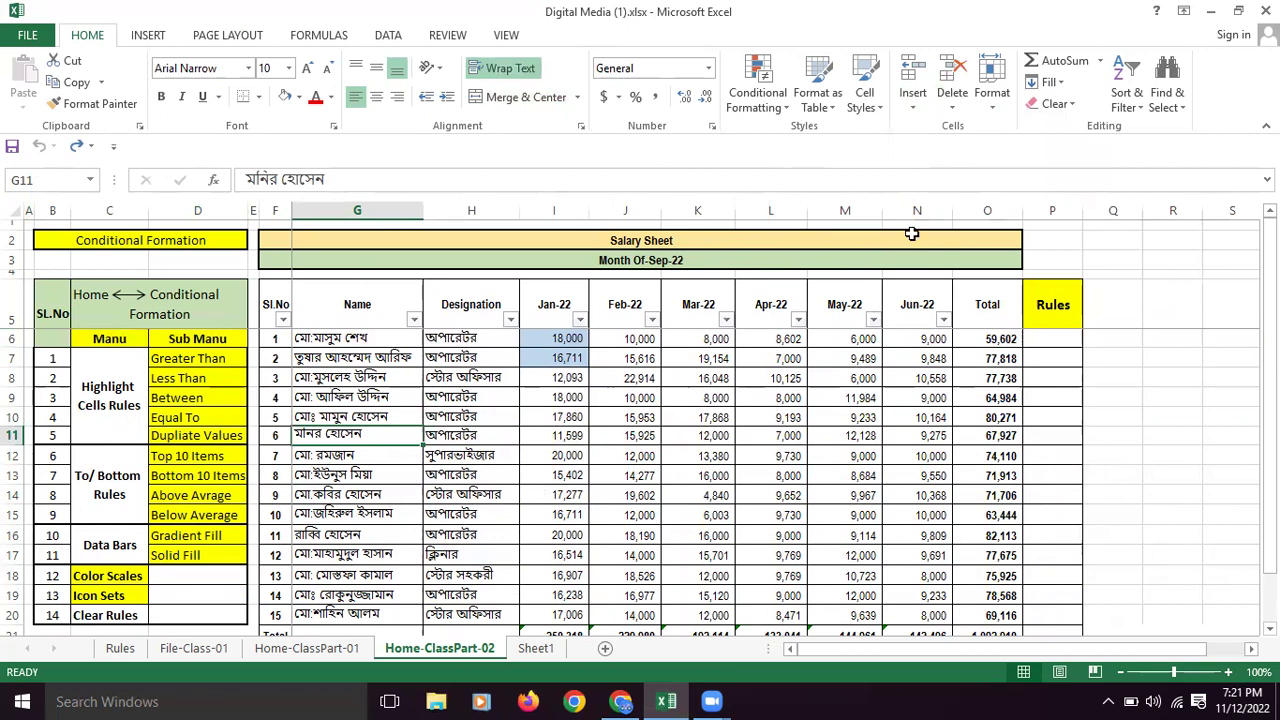
{"action": "left_click", "coordinate": [990, 110]}
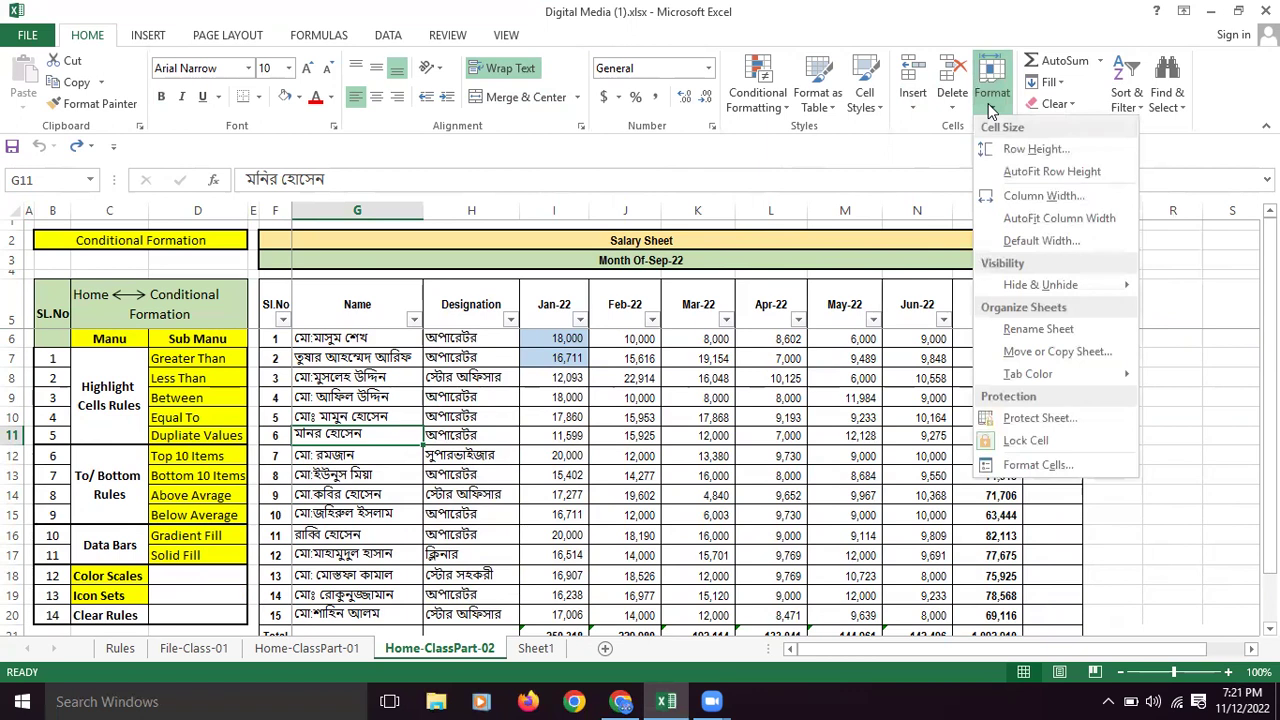
{"action": "left_click", "coordinate": [1035, 149]}
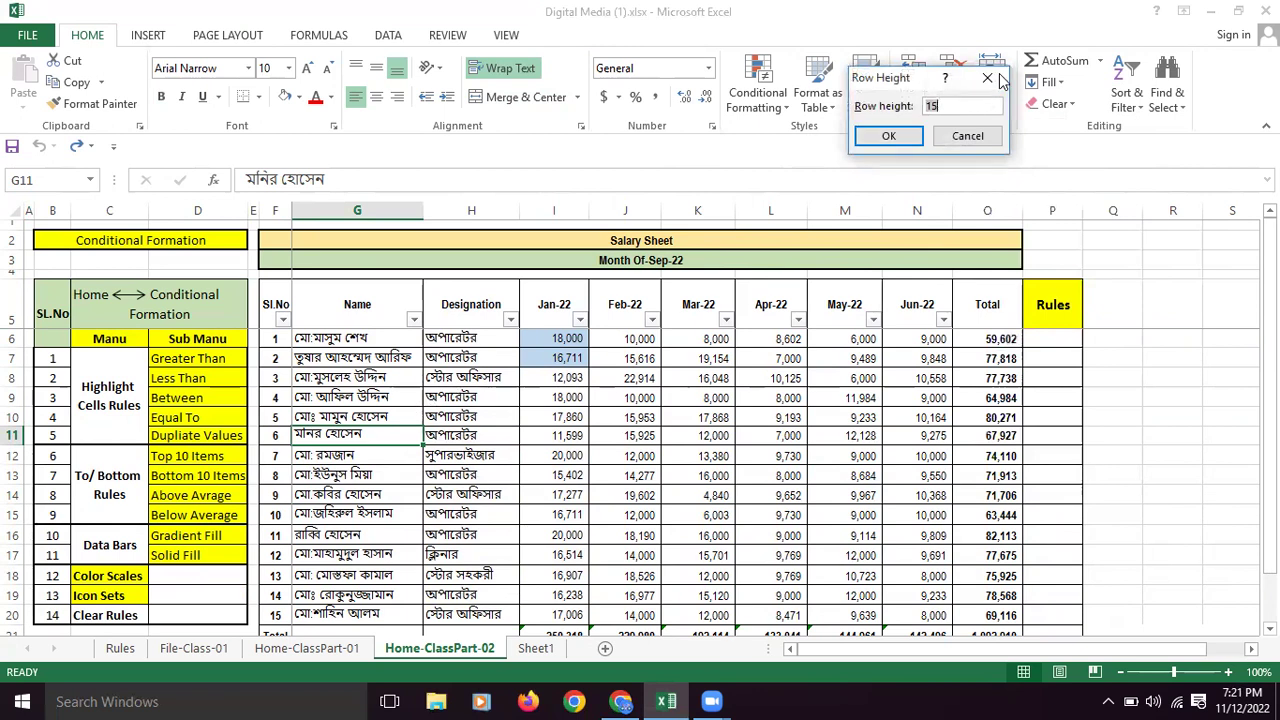
{"action": "left_click", "coordinate": [988, 78]}
{"action": "left_click", "coordinate": [460, 342]}
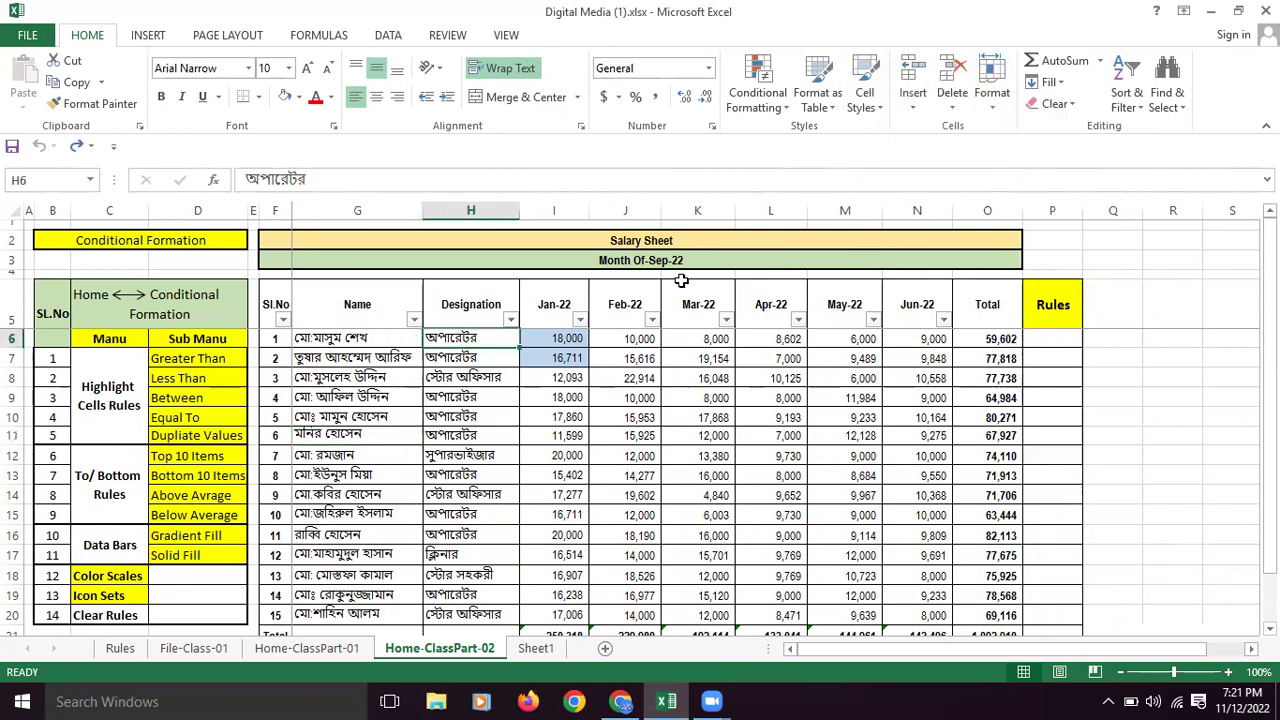
{"action": "left_click", "coordinate": [995, 95]}
{"action": "left_click", "coordinate": [1015, 149]}
{"action": "type", "text": "20"}
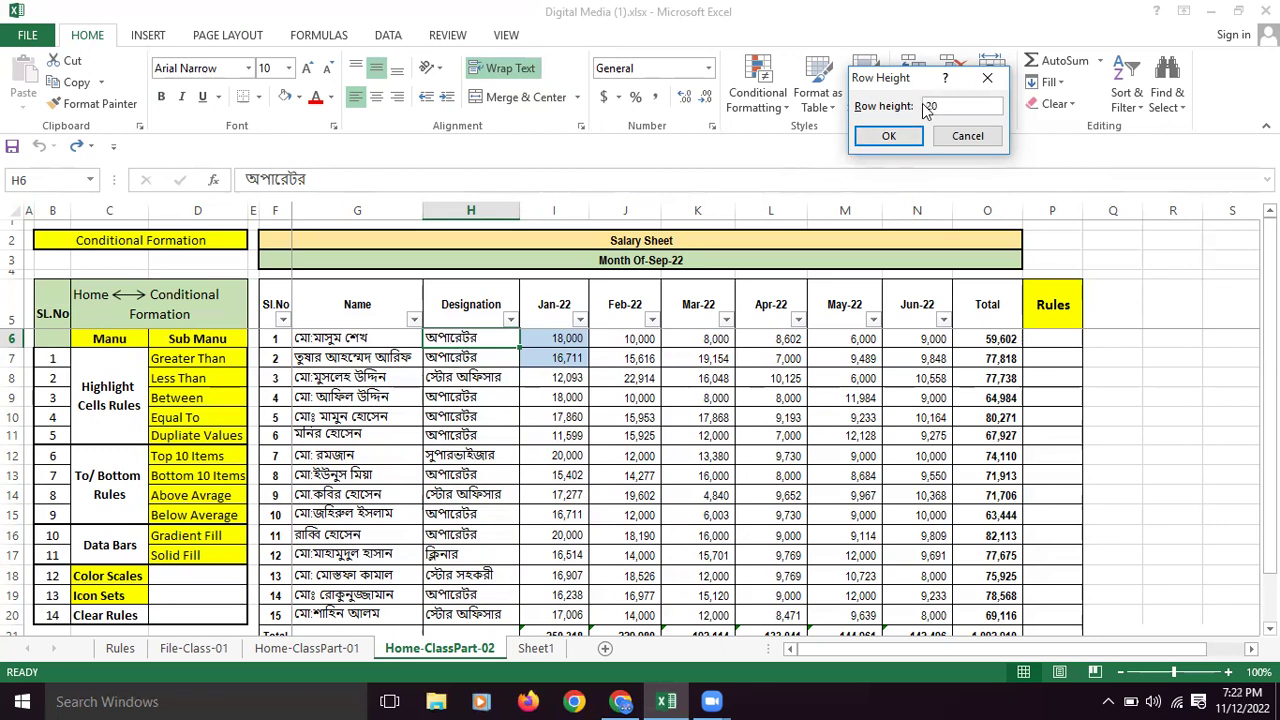
{"action": "left_click", "coordinate": [888, 136]}
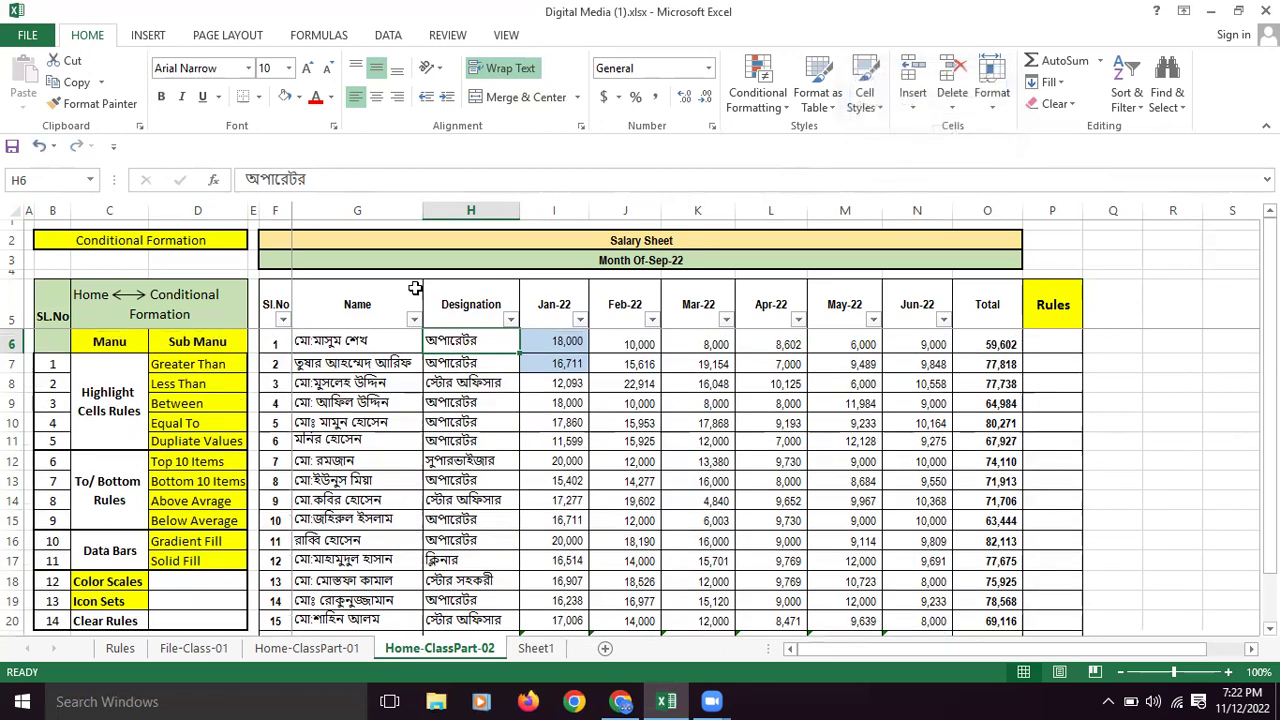
{"action": "left_click", "coordinate": [455, 403]}
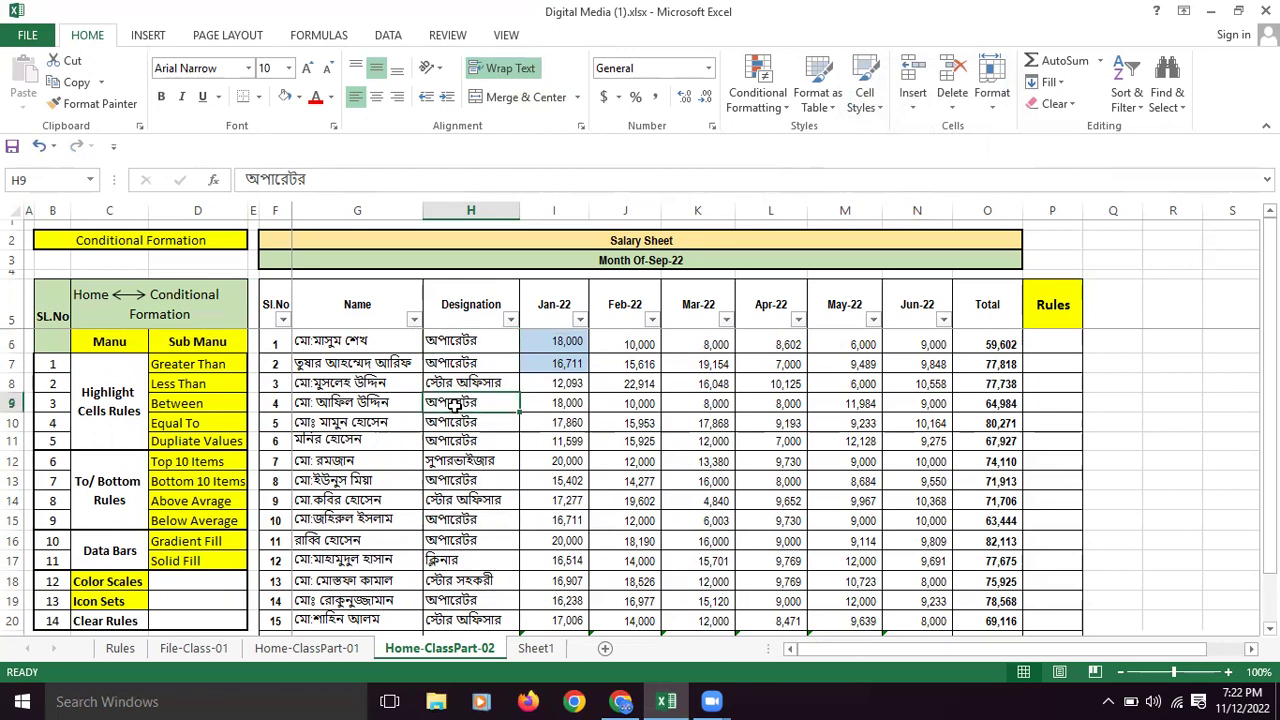
{"action": "left_click", "coordinate": [992, 113]}
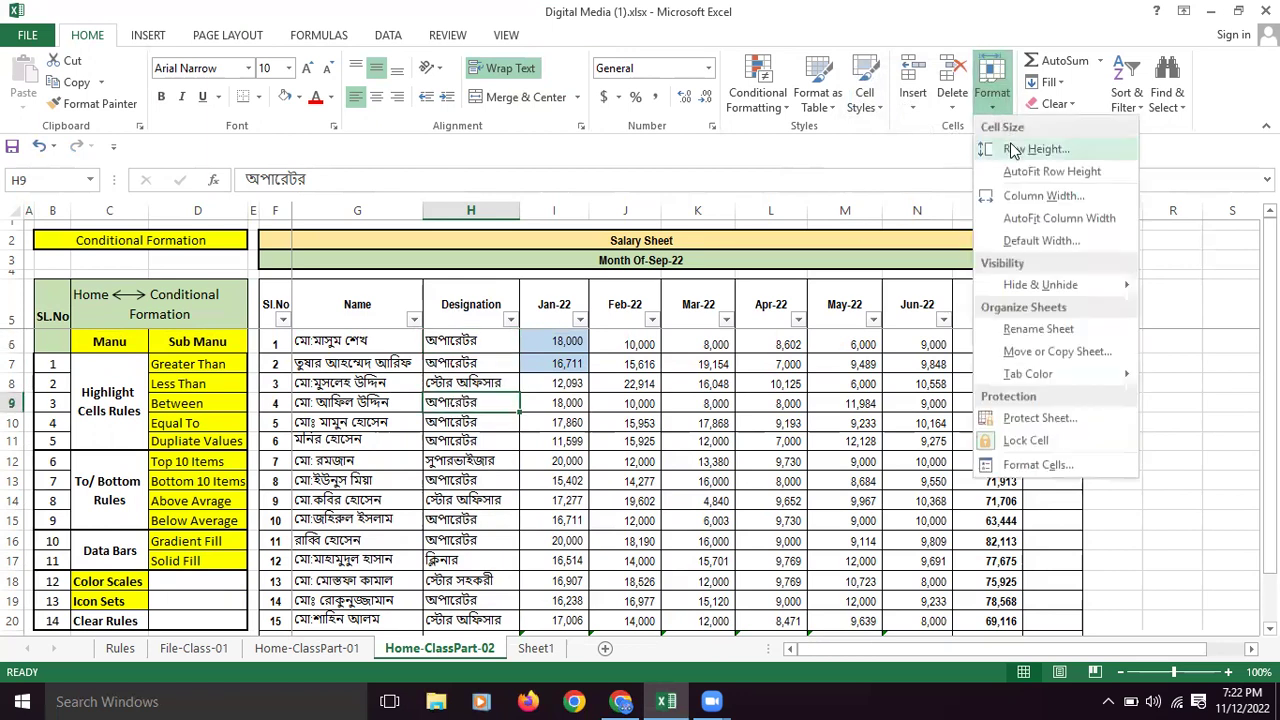
{"action": "left_click", "coordinate": [1005, 150]}
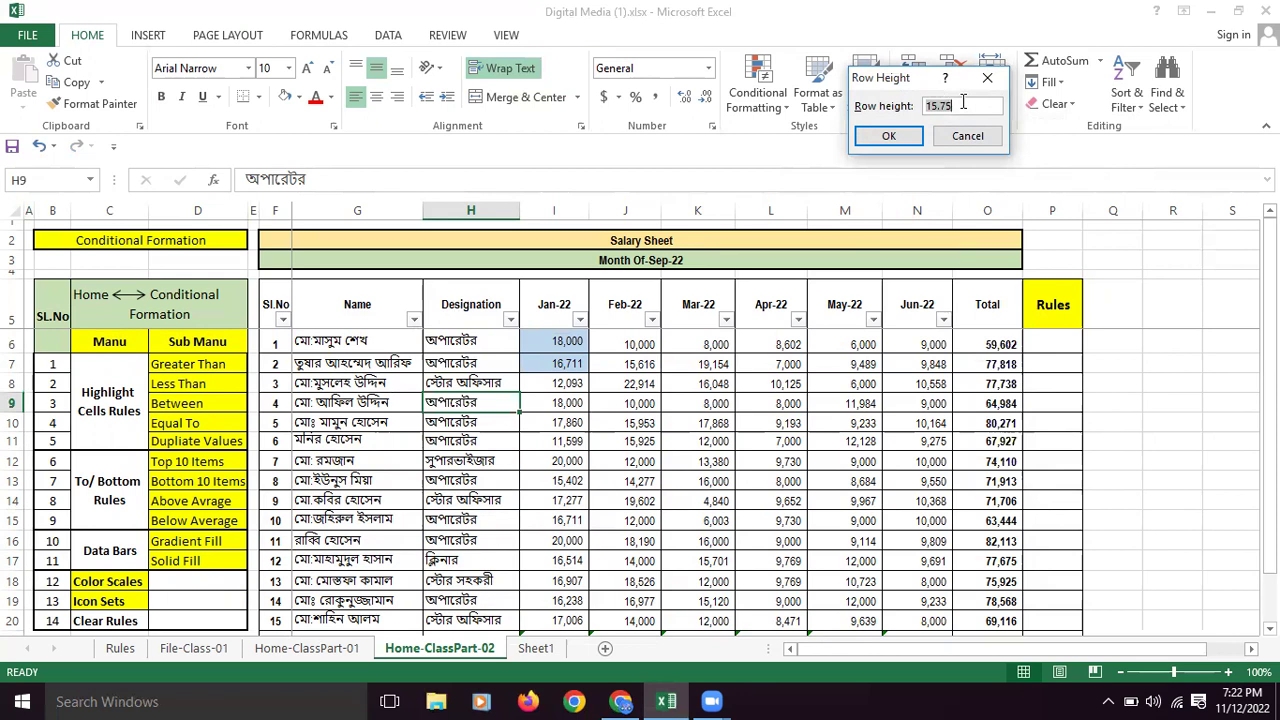
{"action": "type", "text": "20"}
{"action": "left_click", "coordinate": [888, 136]}
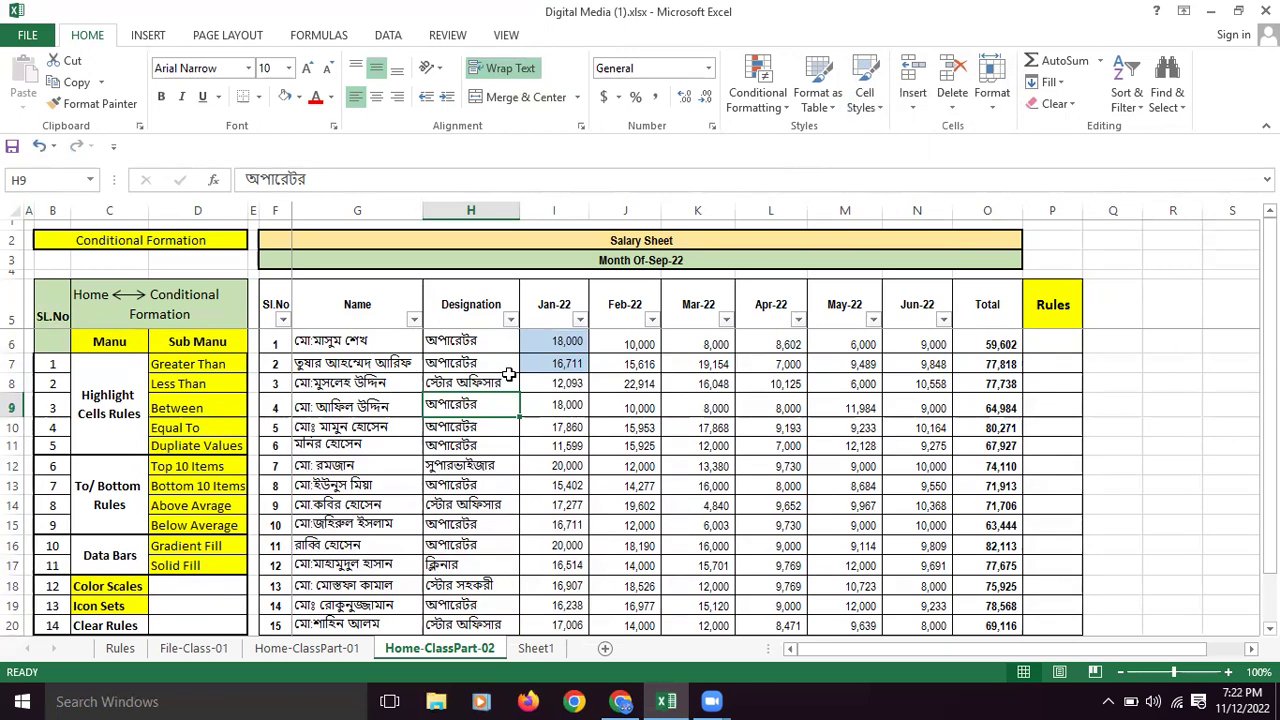
{"action": "key", "text": "ctrl+z"}
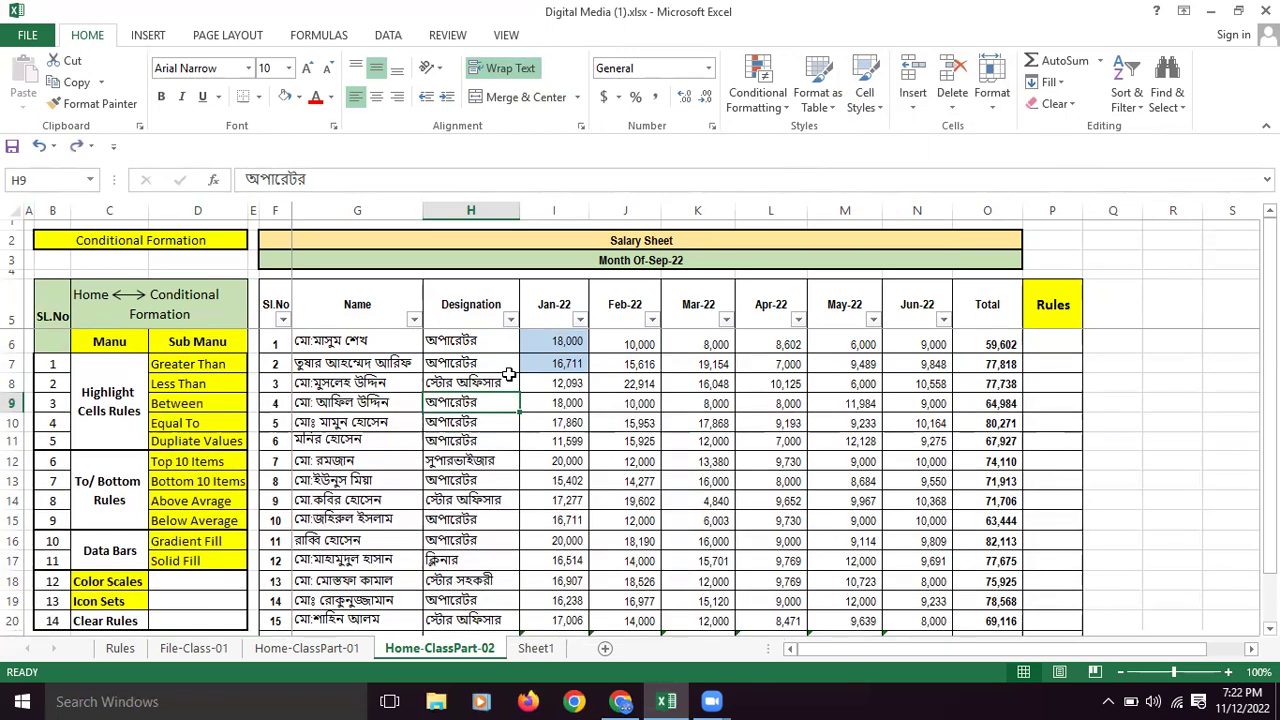
{"action": "key", "text": "ctrl+z"}
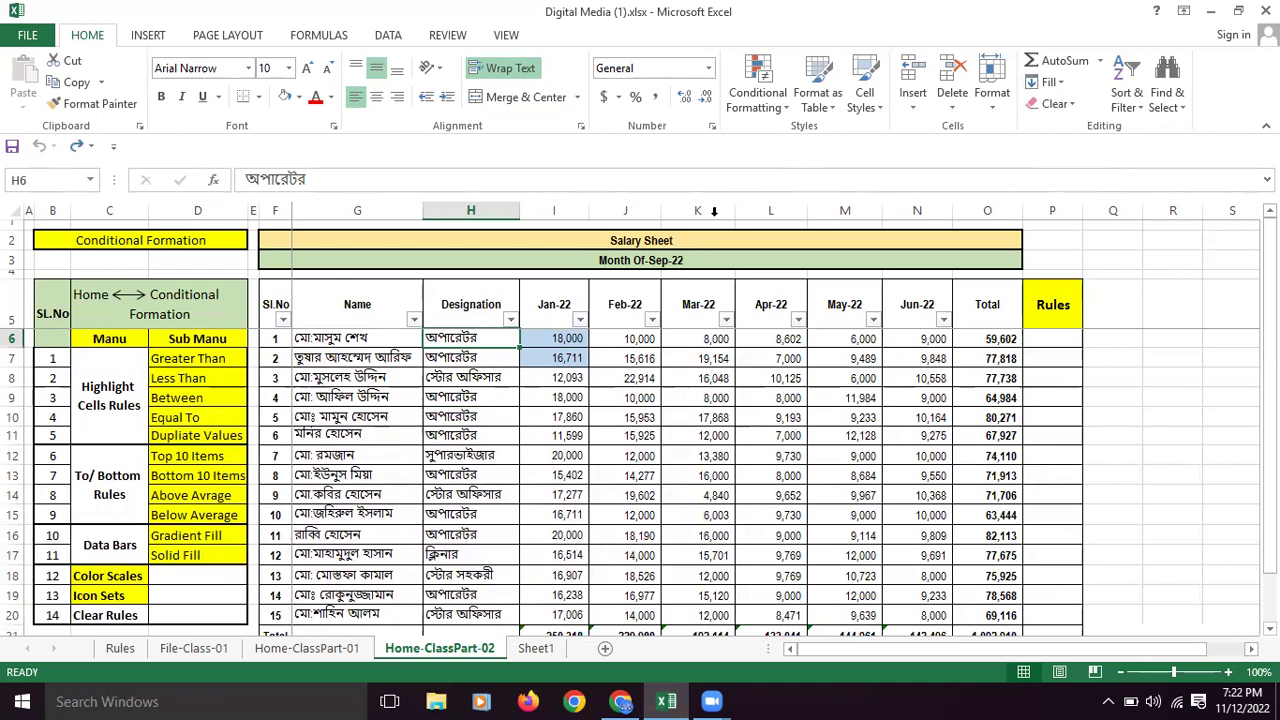
{"action": "left_click", "coordinate": [988, 105]}
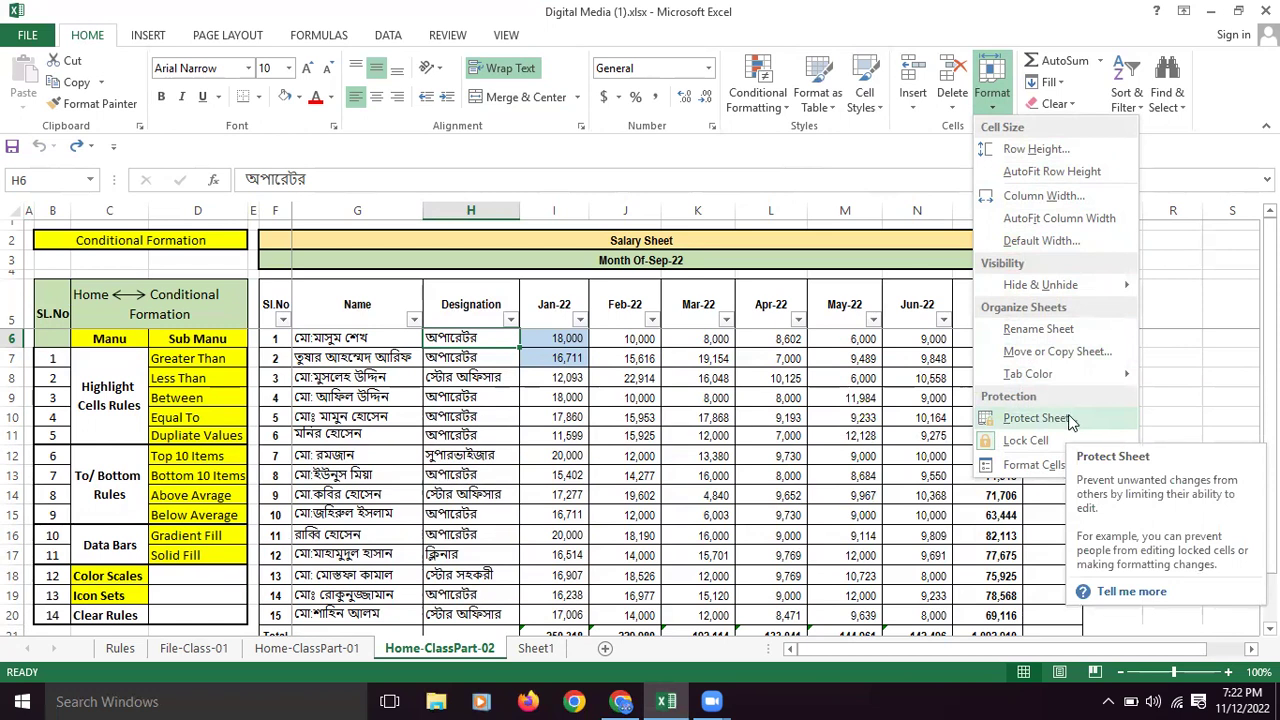
{"action": "left_click", "coordinate": [894, 210]}
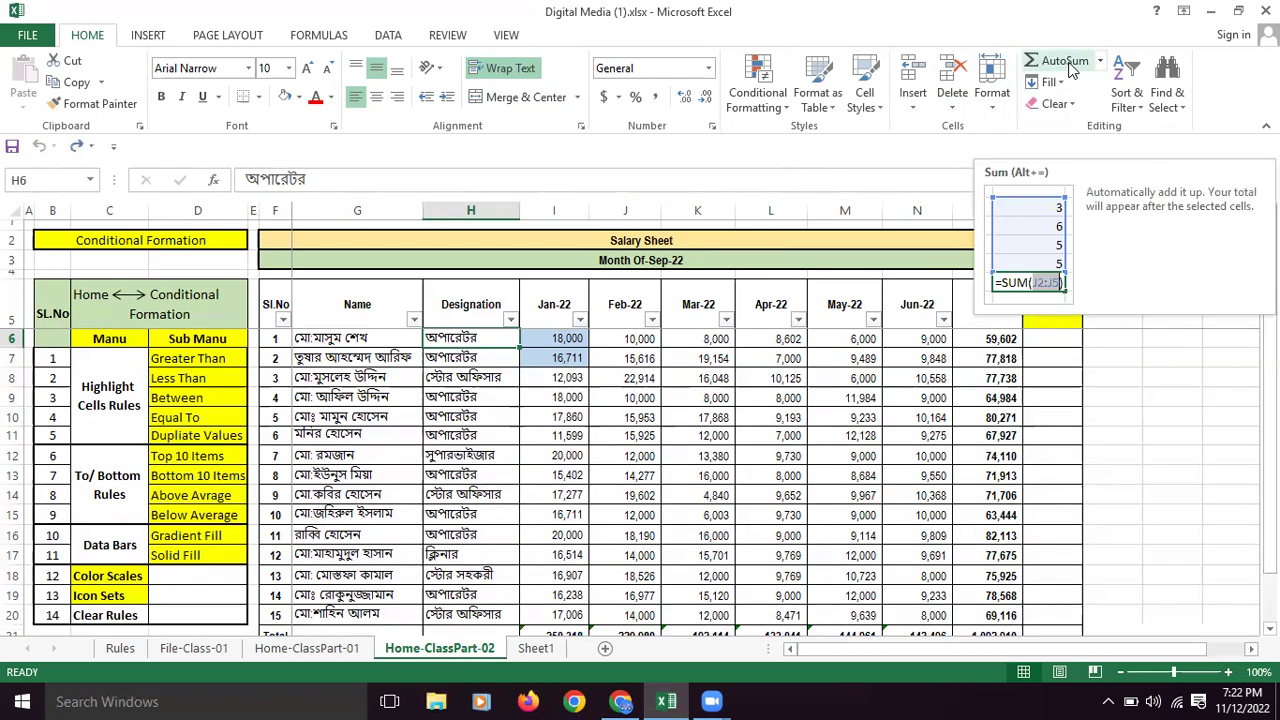
Step: Check O6's formula, then delete all totals in O6:O21
{"action": "left_click", "coordinate": [1146, 415]}
{"action": "double_click", "coordinate": [990, 338]}
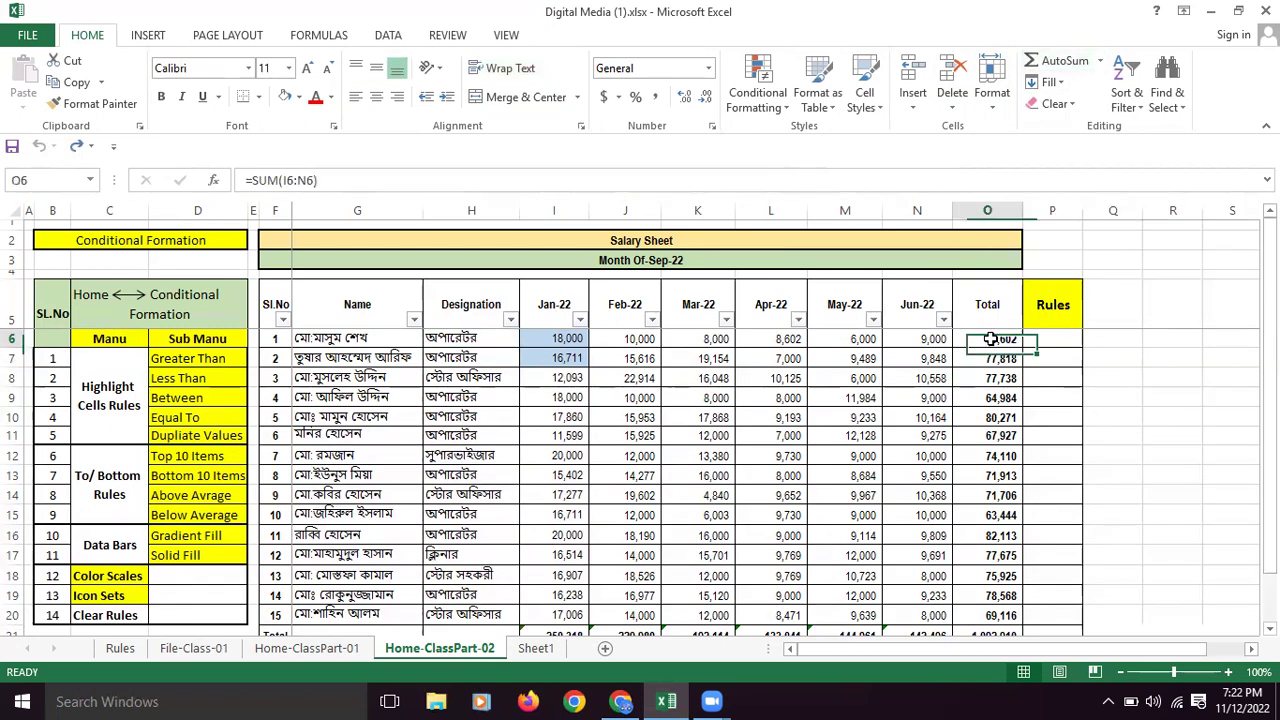
{"action": "key", "text": "Return"}
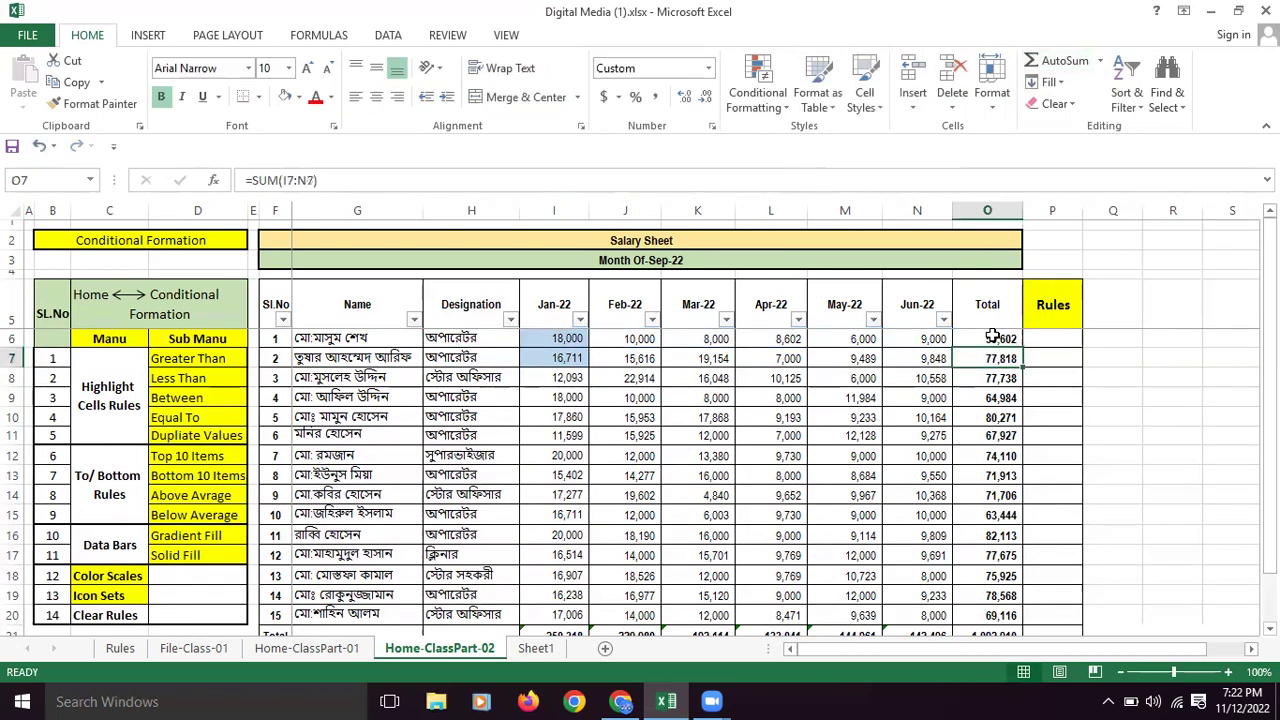
{"action": "left_click", "coordinate": [991, 337]}
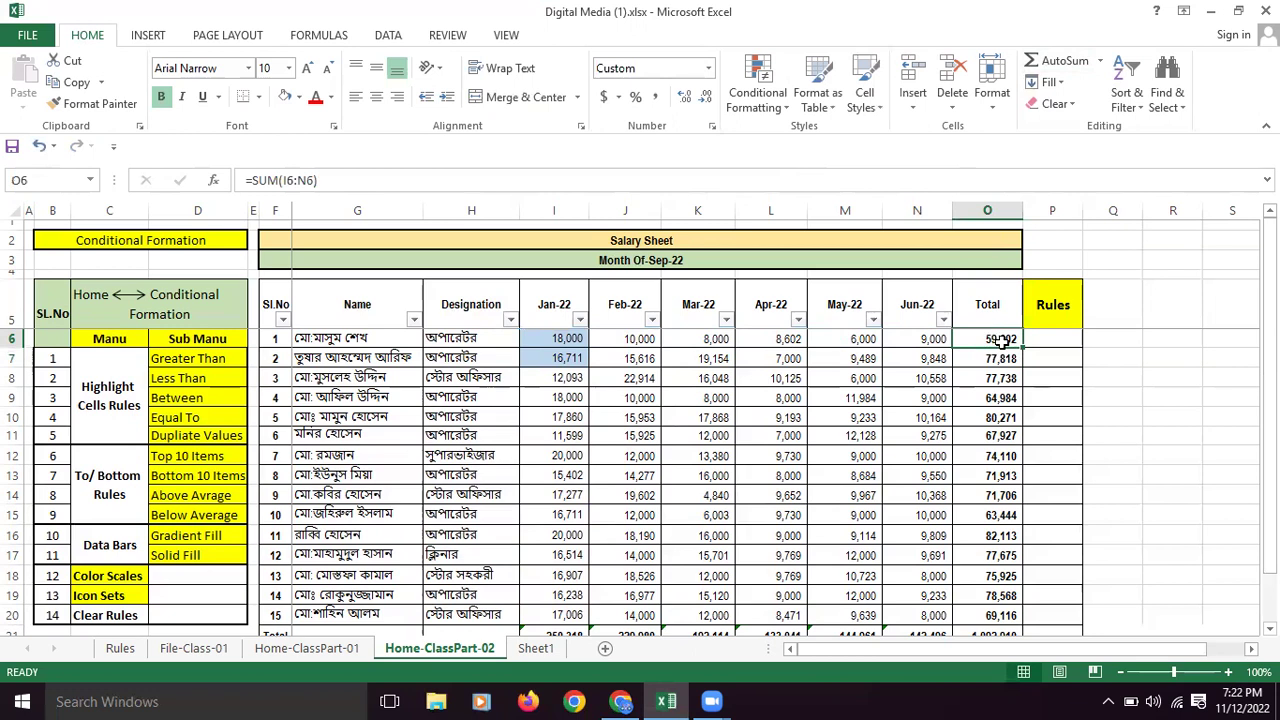
{"action": "mouse_move", "coordinate": [991, 337]}
{"action": "left_mouse_down"}
{"action": "mouse_move", "coordinate": [979, 628]}
{"action": "mouse_move", "coordinate": [987, 581]}
{"action": "left_mouse_up"}
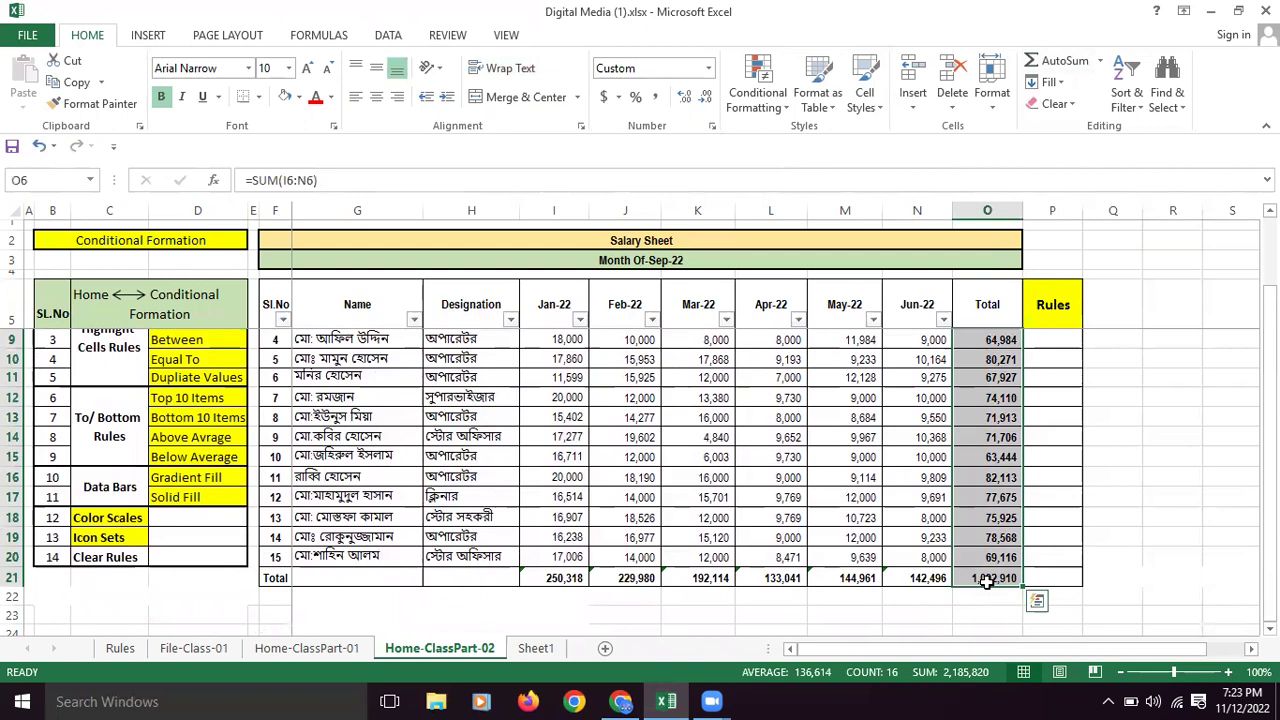
{"action": "key", "text": "Delete"}
{"action": "scroll", "coordinate": [985, 580], "scroll_direction": "up", "scroll_amount": 1}
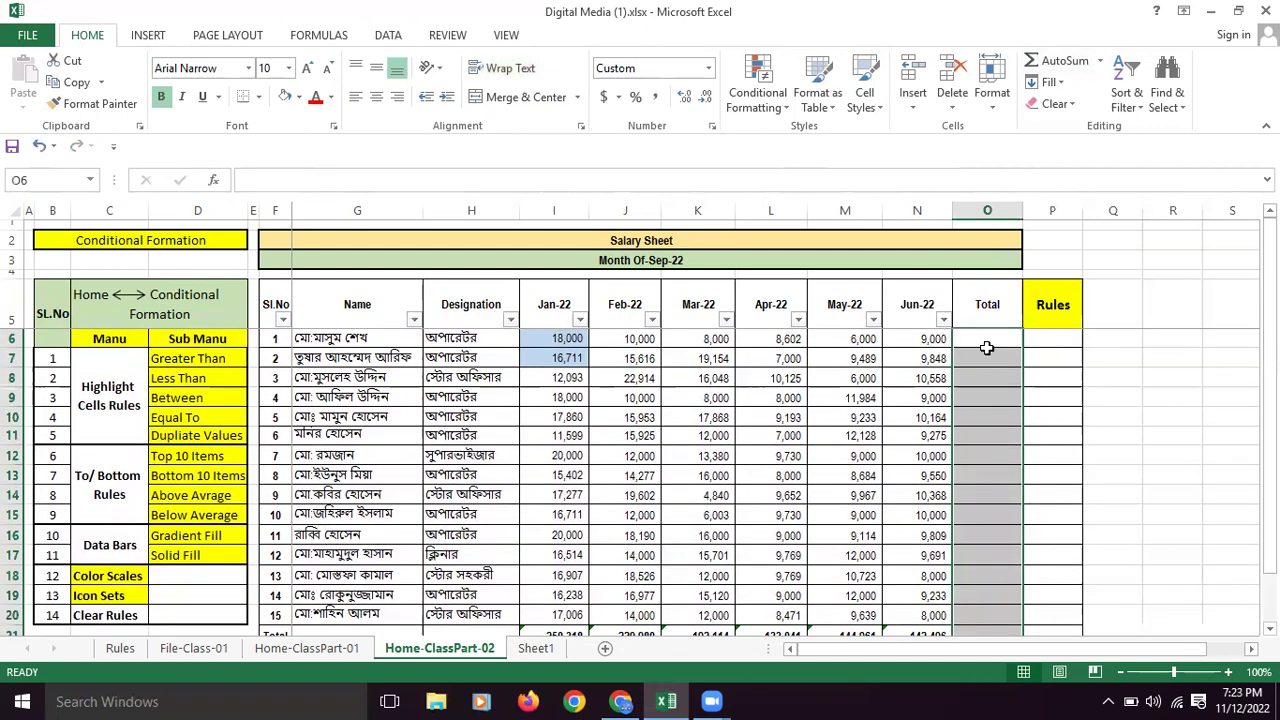
Step: AutoSum =SUM(I6:N6) into O6 and fill it down to O21 for a 1,092,910 total
{"action": "left_click", "coordinate": [987, 345]}
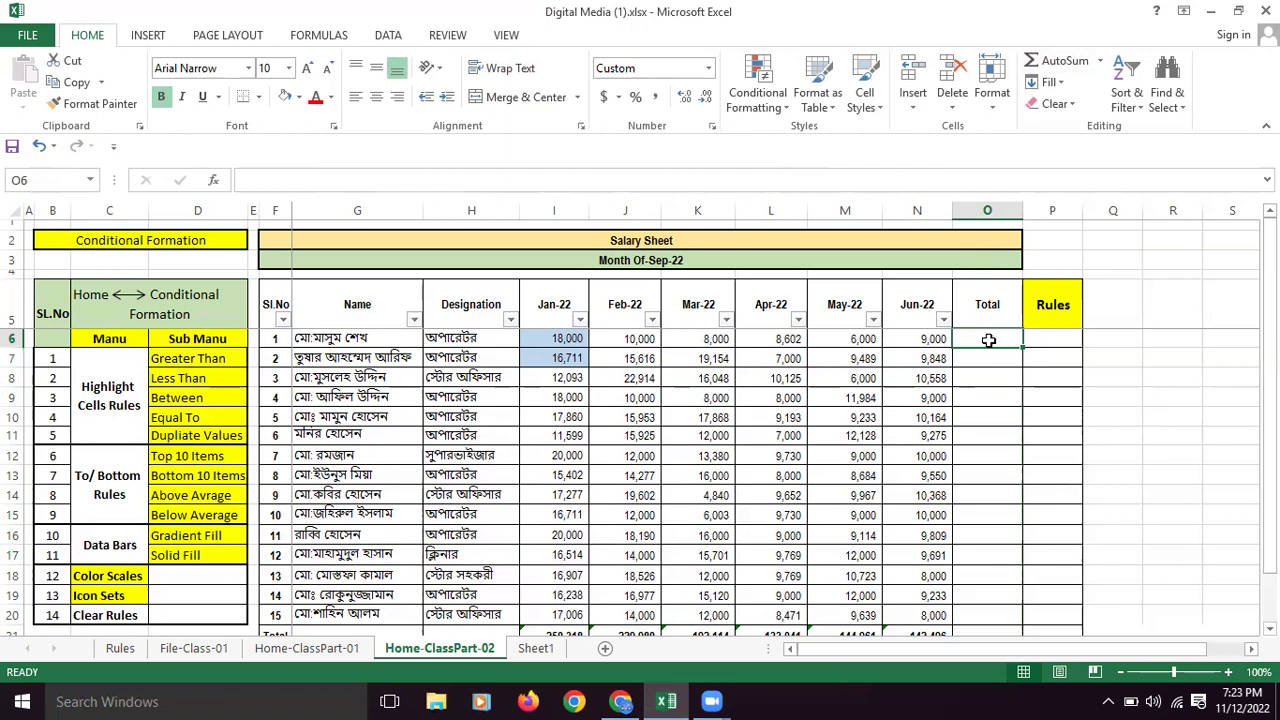
{"action": "left_click", "coordinate": [1000, 410]}
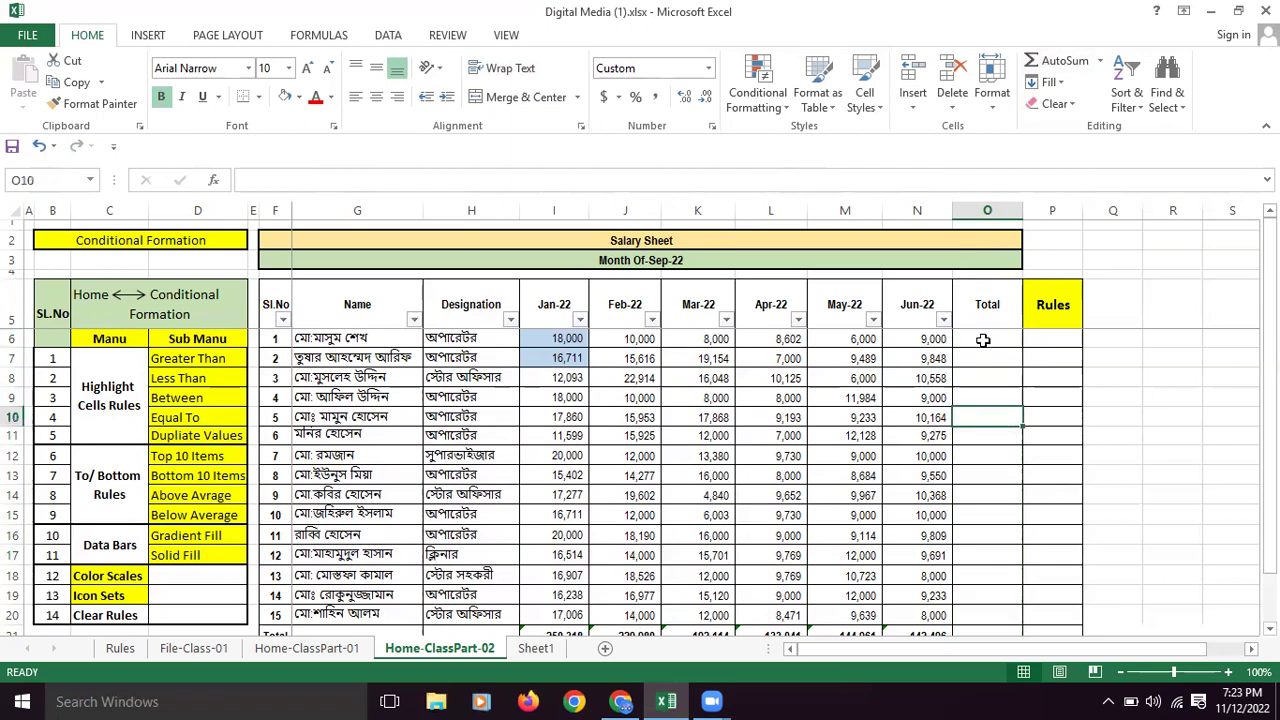
{"action": "left_click", "coordinate": [983, 340]}
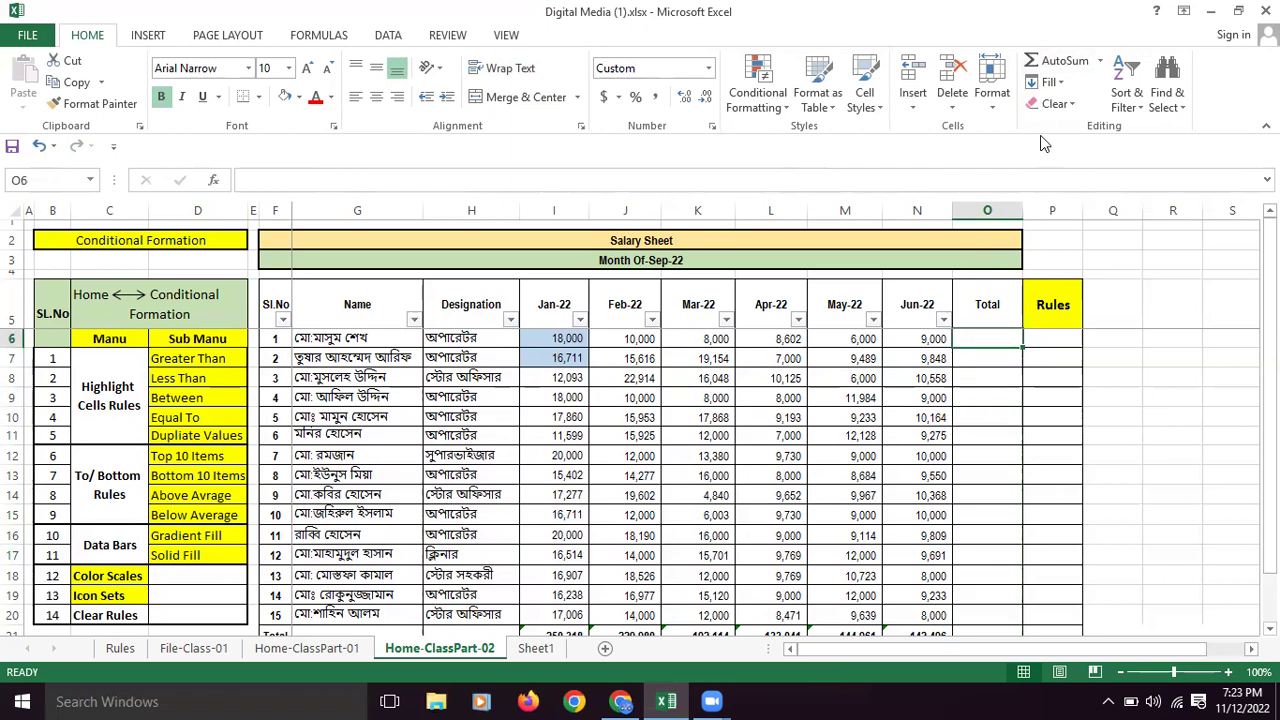
{"action": "left_click", "coordinate": [1065, 62]}
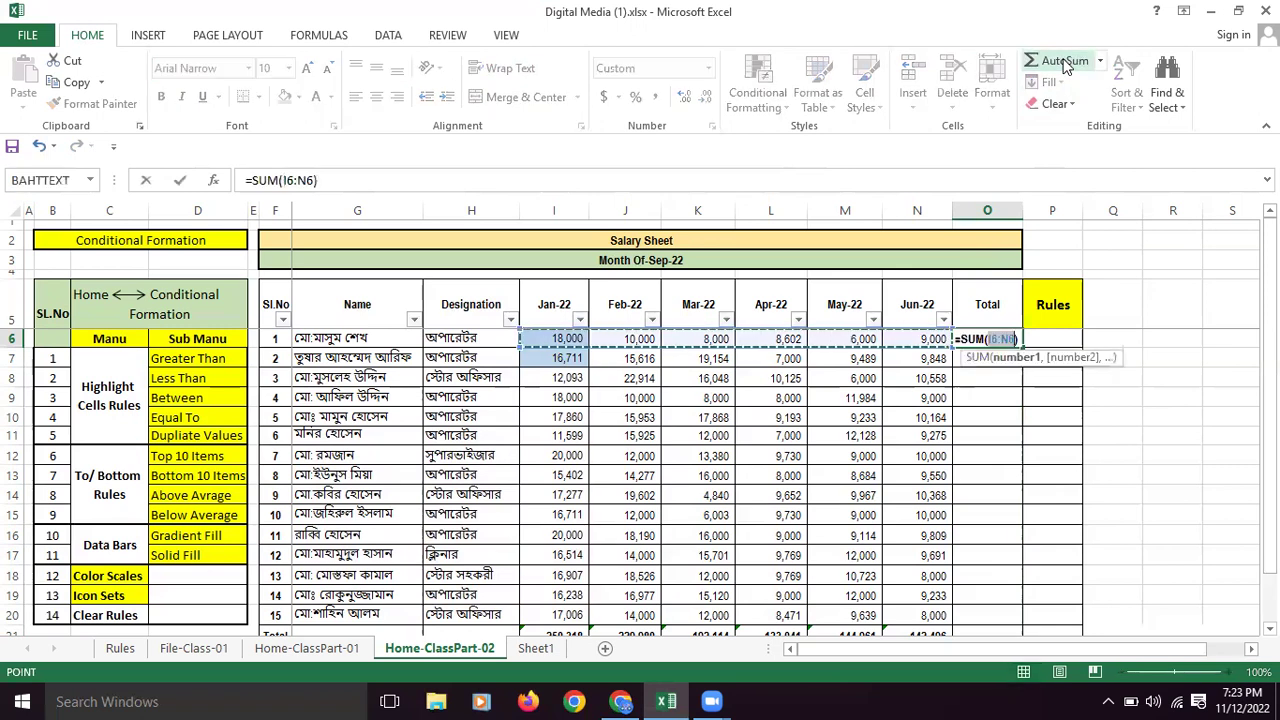
{"action": "key", "text": "Return"}
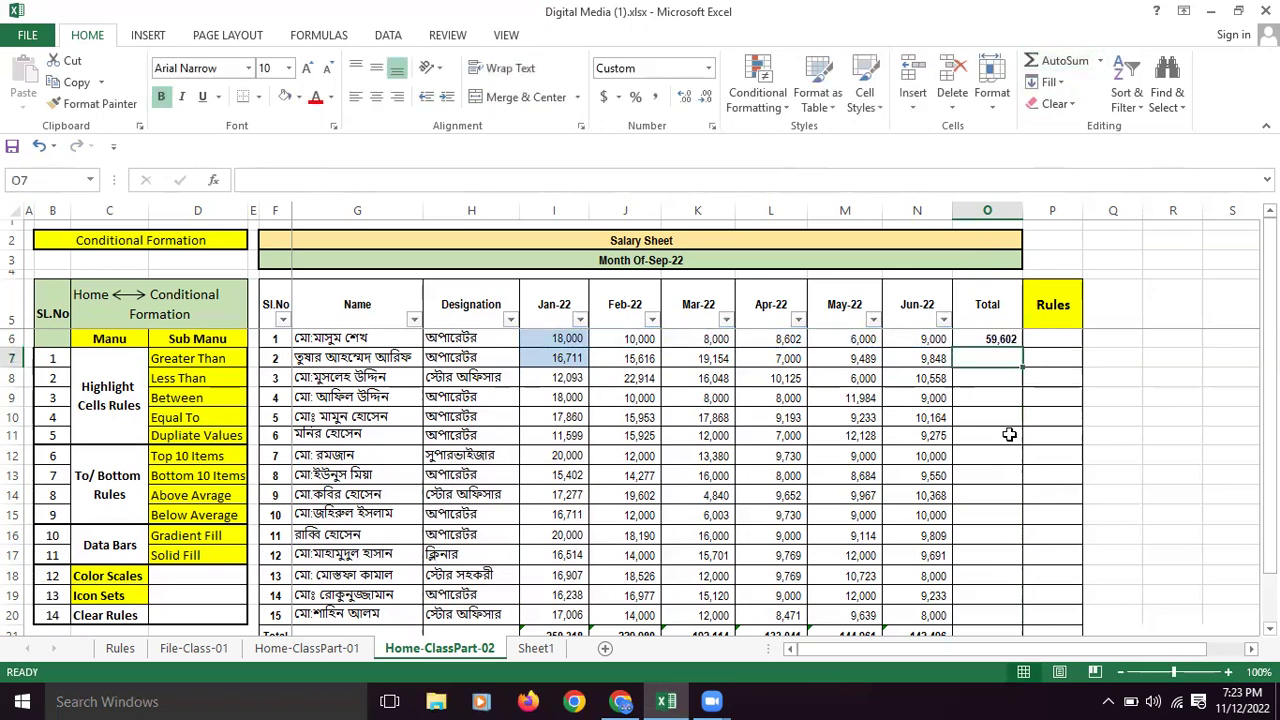
{"action": "double_click", "coordinate": [985, 340]}
{"action": "key", "text": "Return"}
{"action": "left_click", "coordinate": [983, 336]}
{"action": "mouse_move", "coordinate": [1021, 348]}
{"action": "left_mouse_down"}
{"action": "mouse_move", "coordinate": [1008, 622]}
{"action": "mouse_move", "coordinate": [1005, 600]}
{"action": "left_mouse_up"}
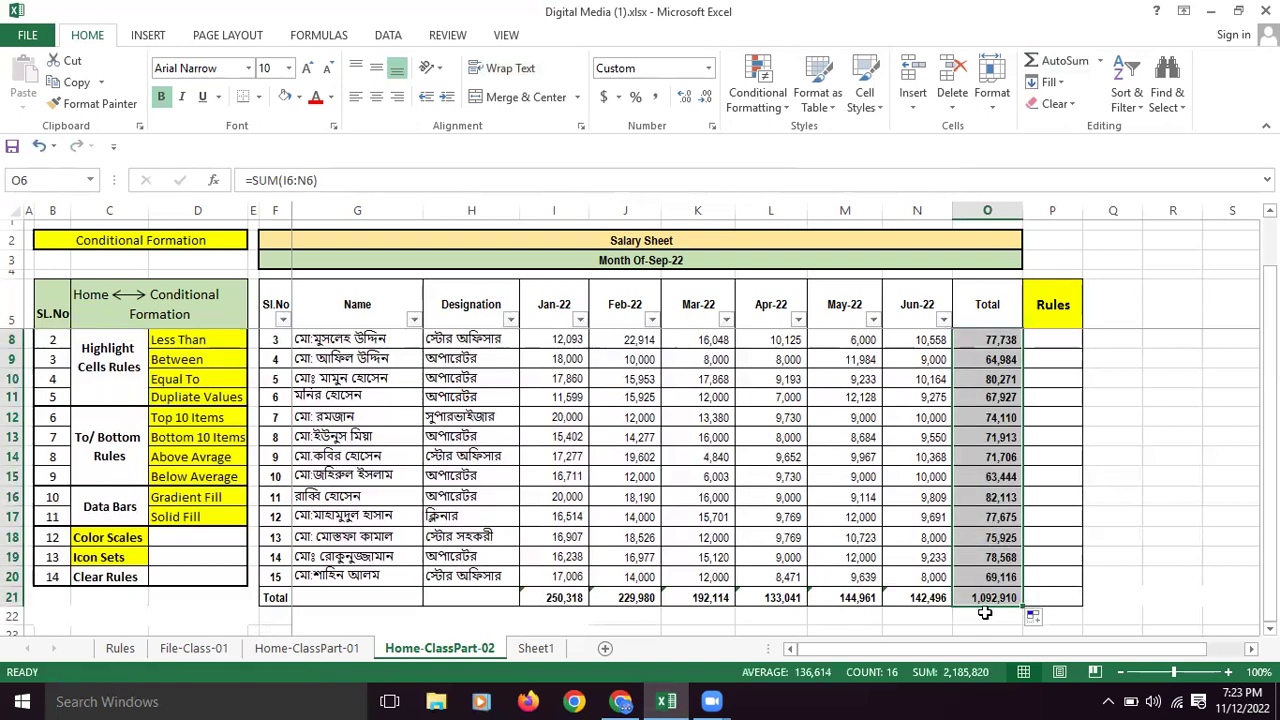
{"action": "scroll", "coordinate": [1003, 557], "scroll_direction": "up", "scroll_amount": 1}
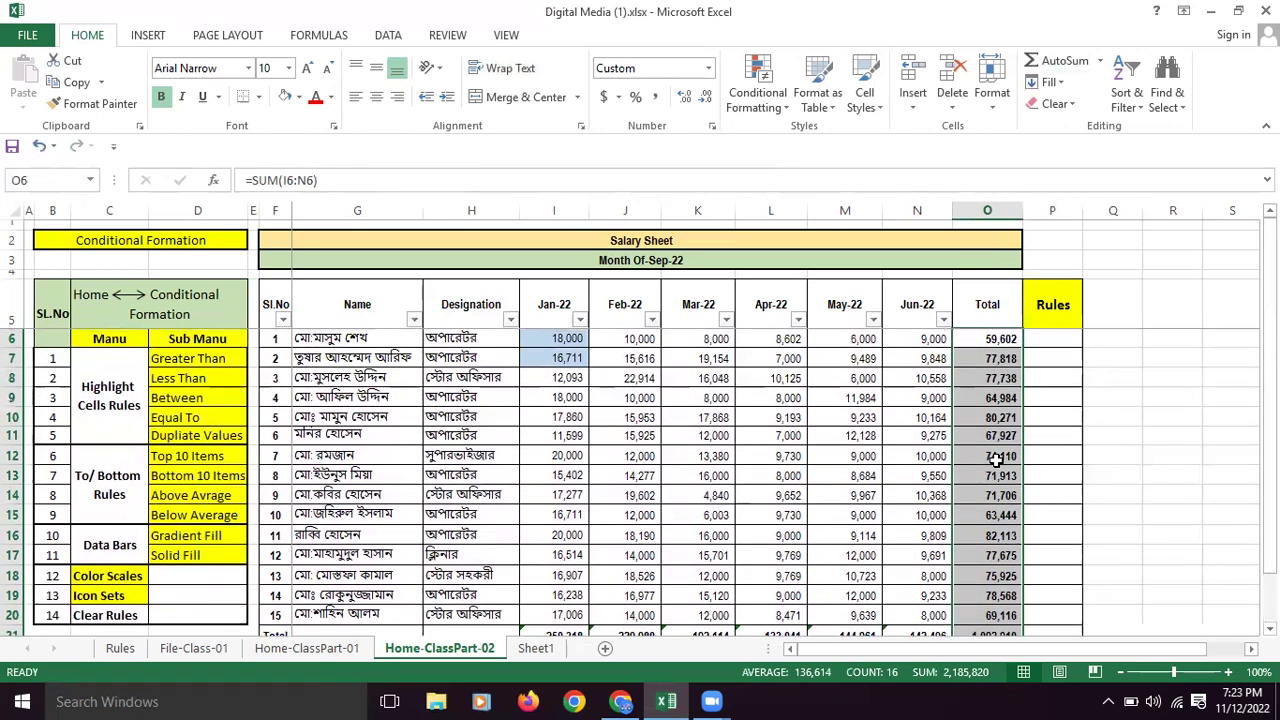
{"action": "left_click", "coordinate": [997, 457]}
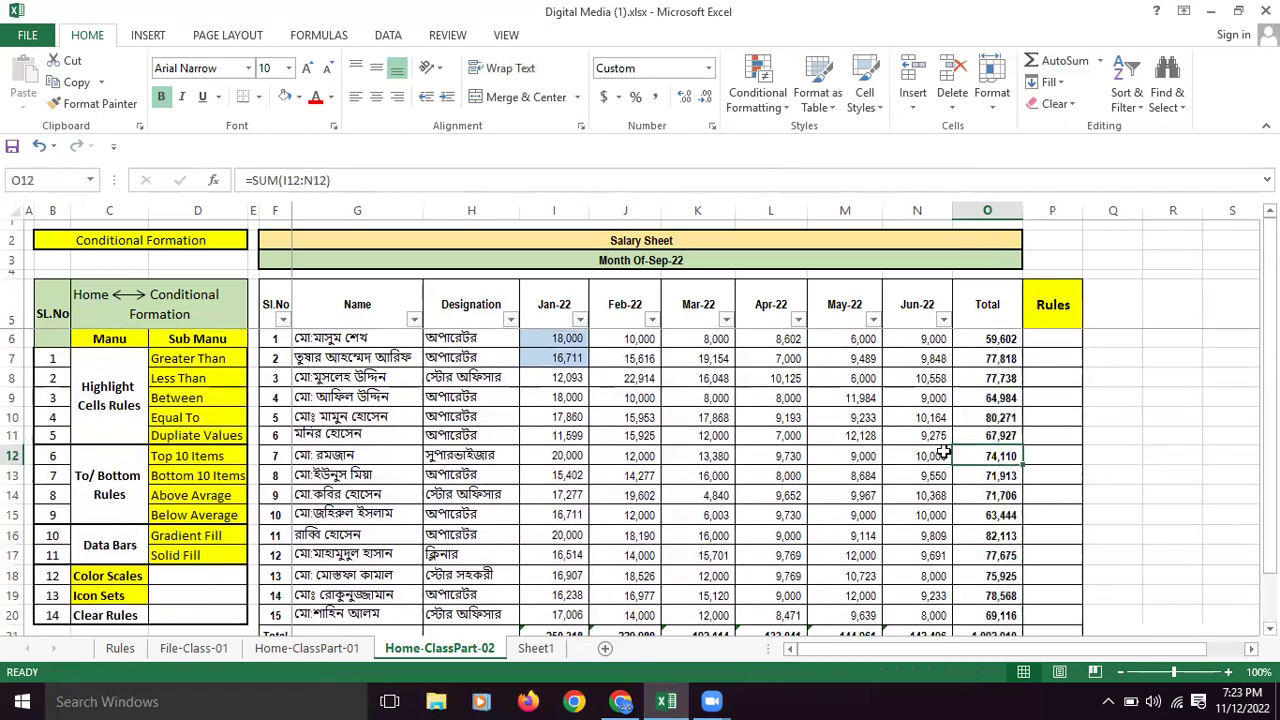
{"action": "left_click", "coordinate": [1062, 84]}
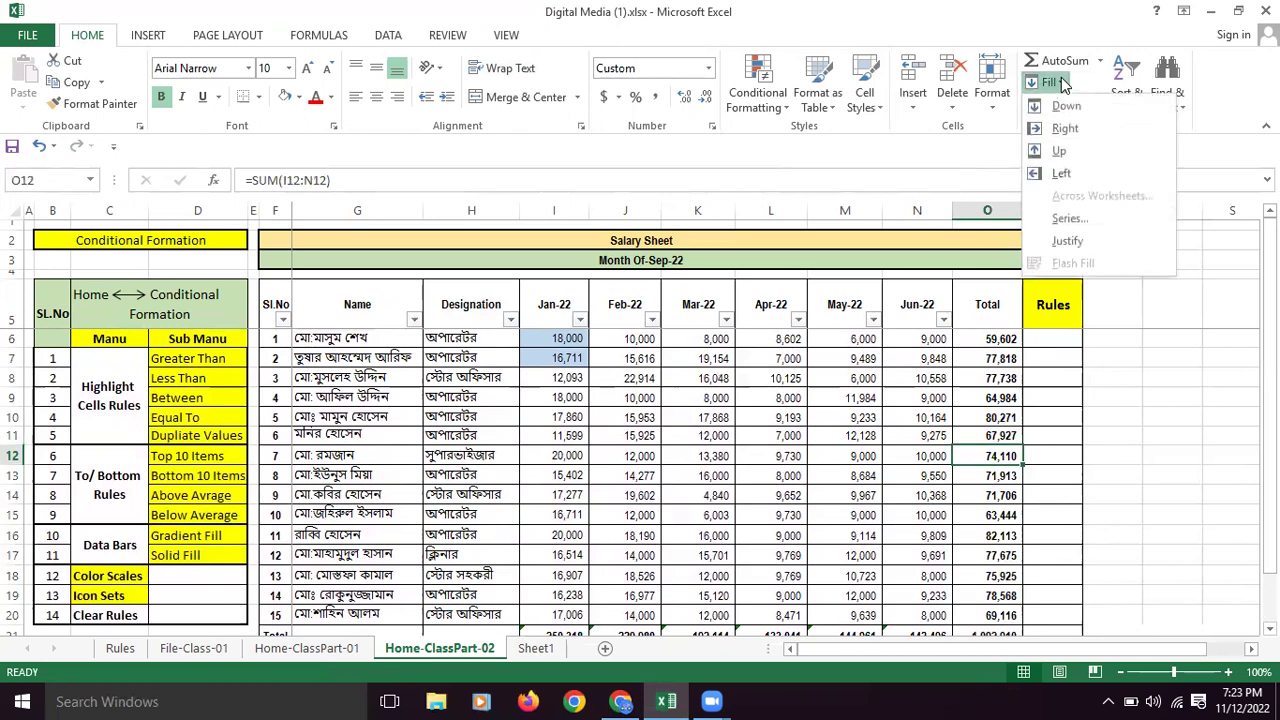
{"action": "left_click", "coordinate": [1174, 414]}
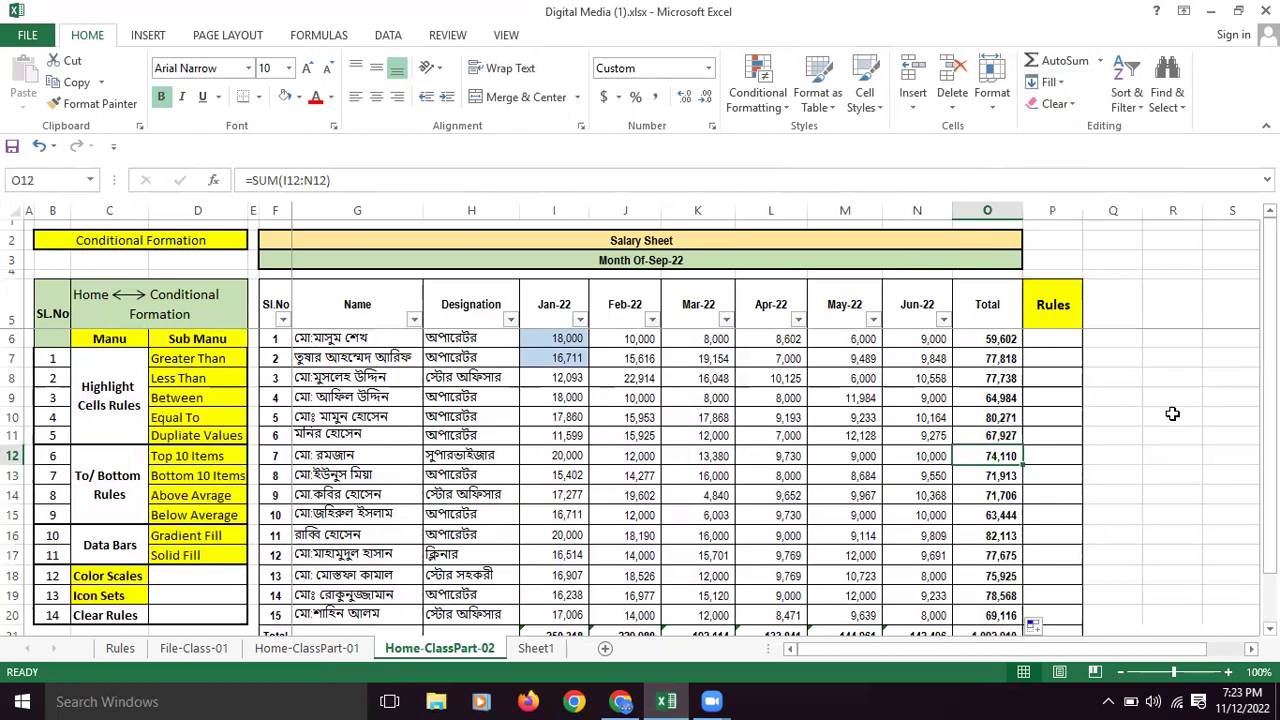
{"action": "left_click_drag", "start_coordinate": [553, 342], "coordinate": [990, 340]}
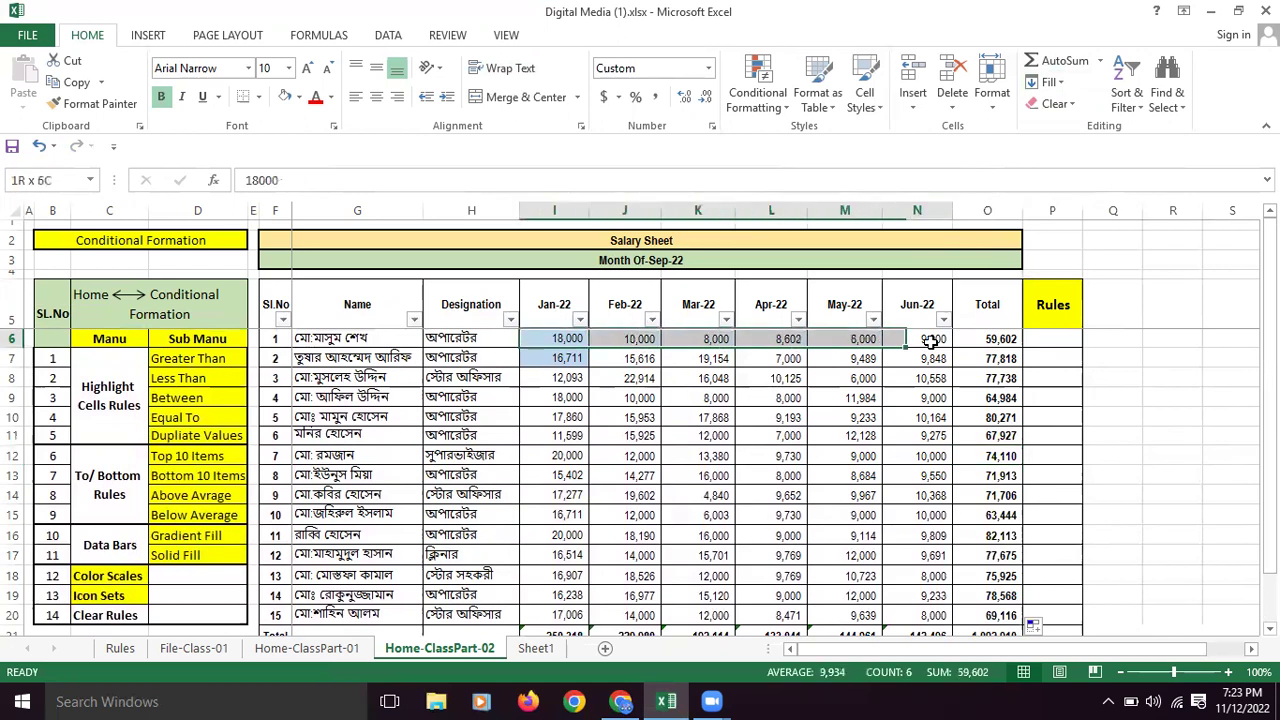
{"action": "left_click", "coordinate": [1052, 82]}
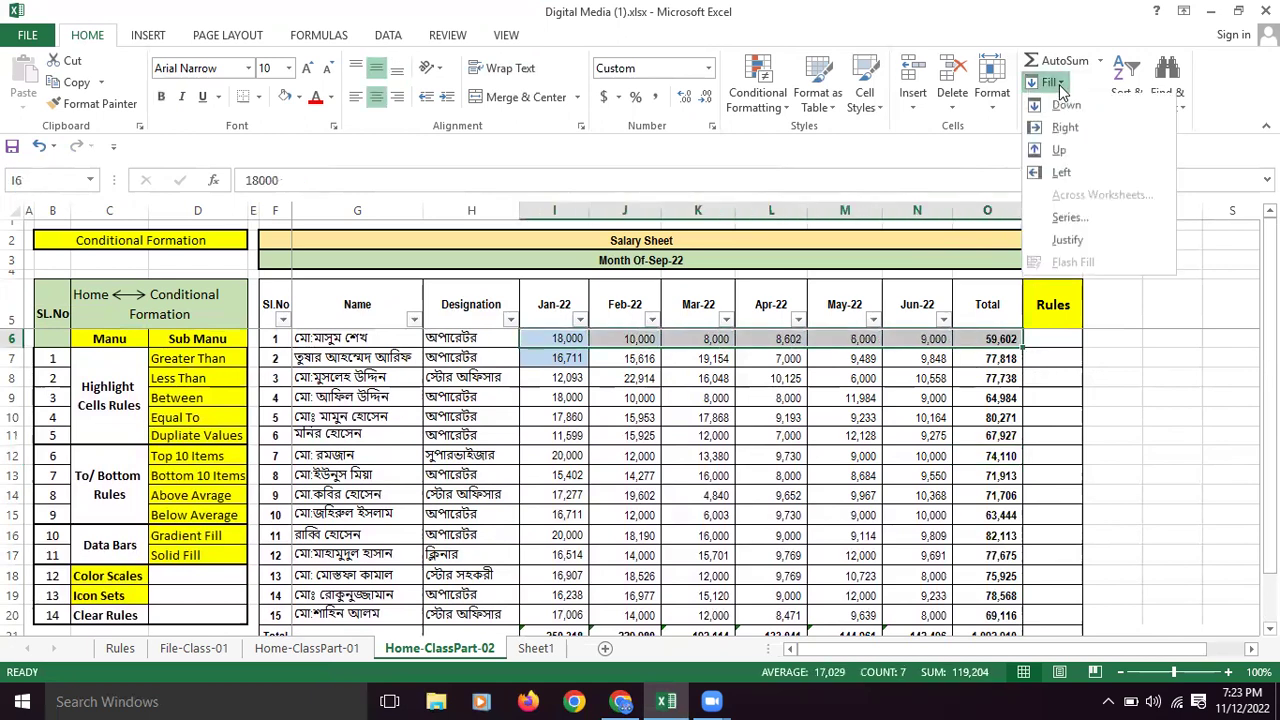
{"action": "left_click", "coordinate": [1063, 108]}
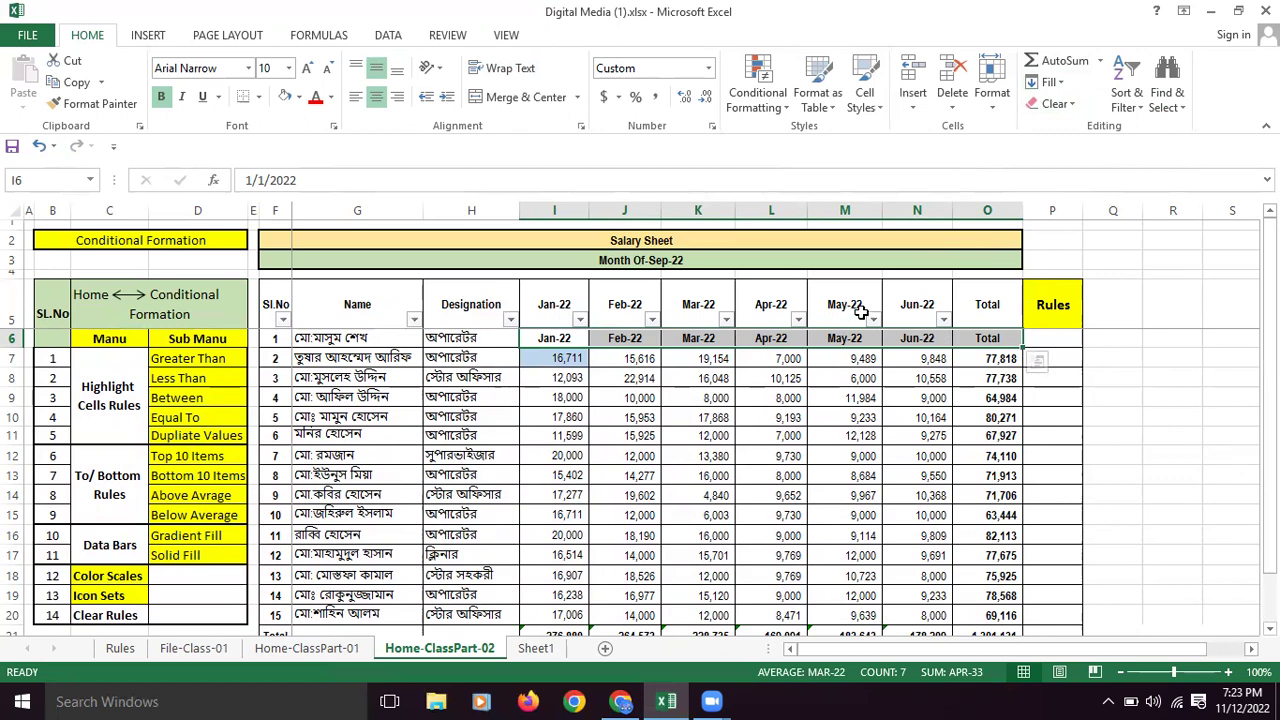
{"action": "left_click", "coordinate": [1050, 82]}
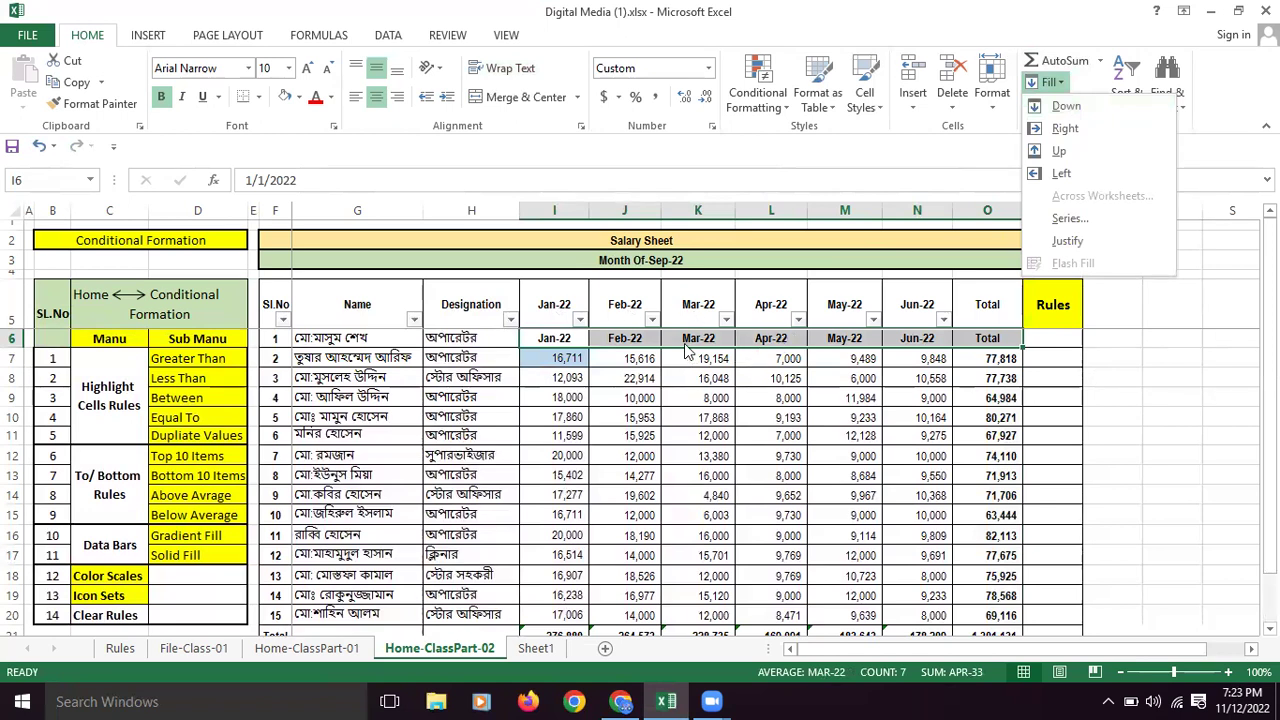
{"action": "left_click", "coordinate": [1159, 464]}
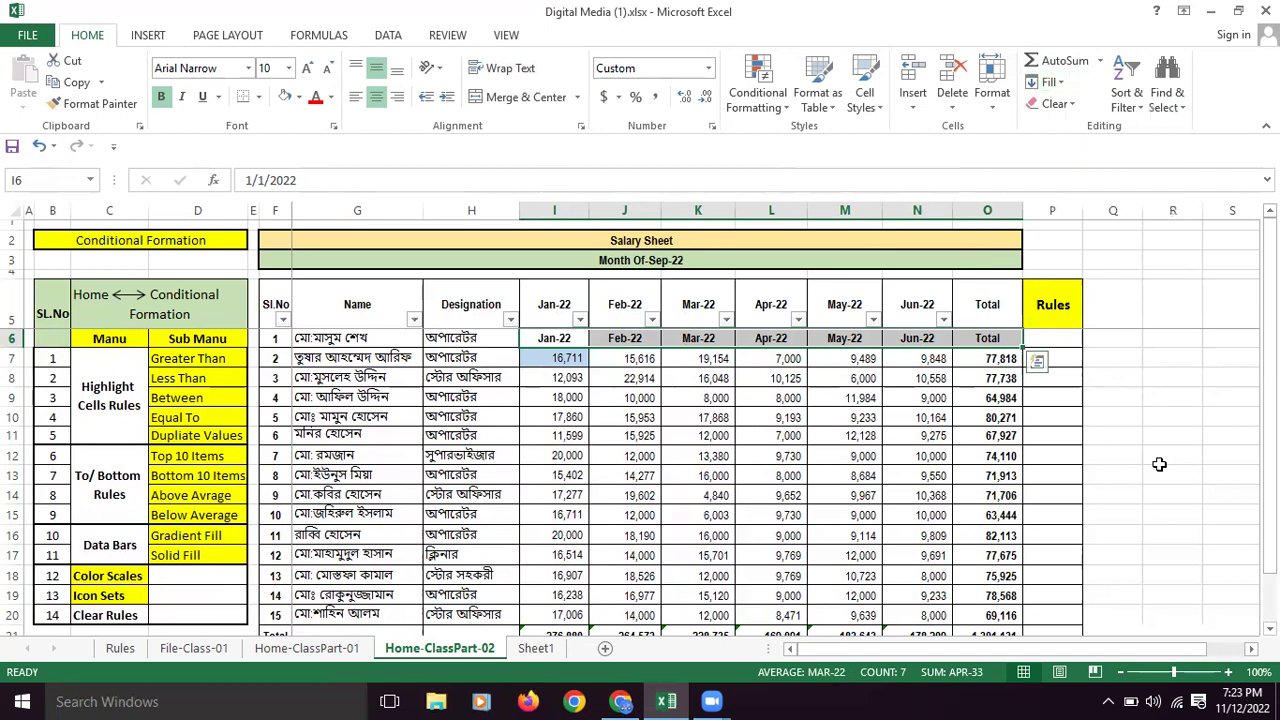
{"action": "key", "text": "ctrl+z"}
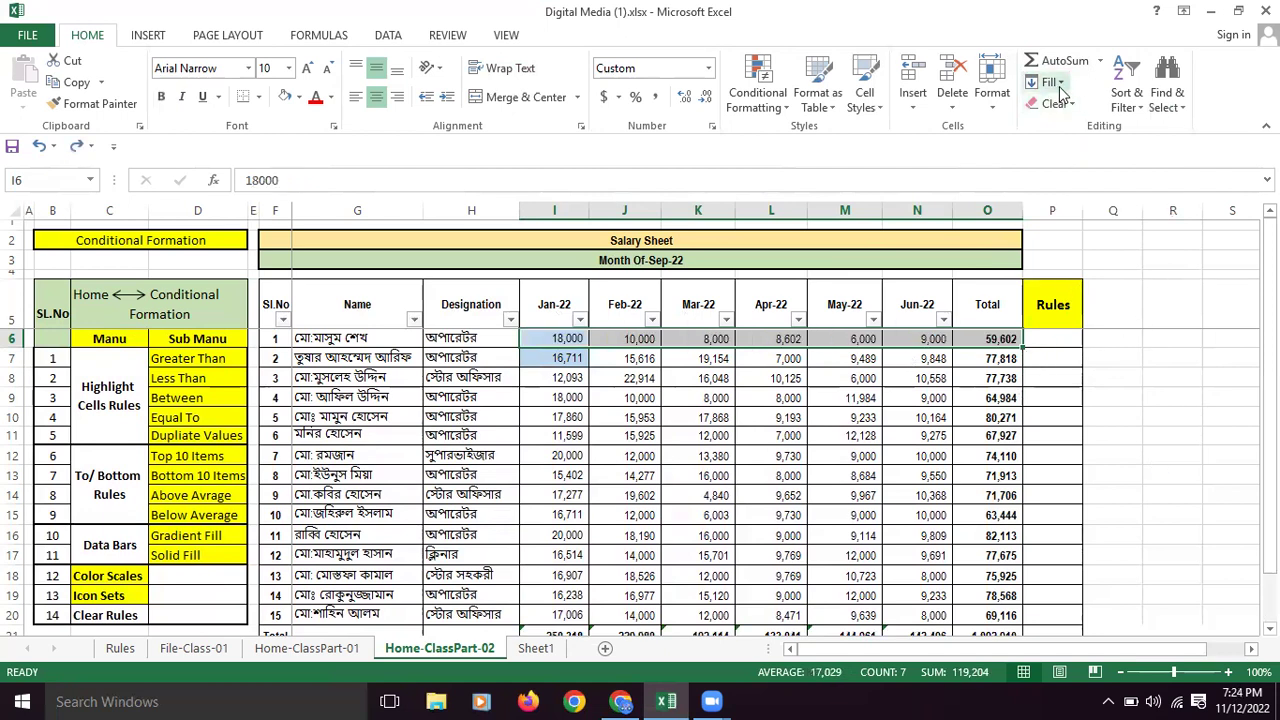
{"action": "left_click", "coordinate": [1052, 305]}
{"action": "left_click_drag", "start_coordinate": [640, 340], "coordinate": [917, 340]}
{"action": "left_click", "coordinate": [1055, 83]}
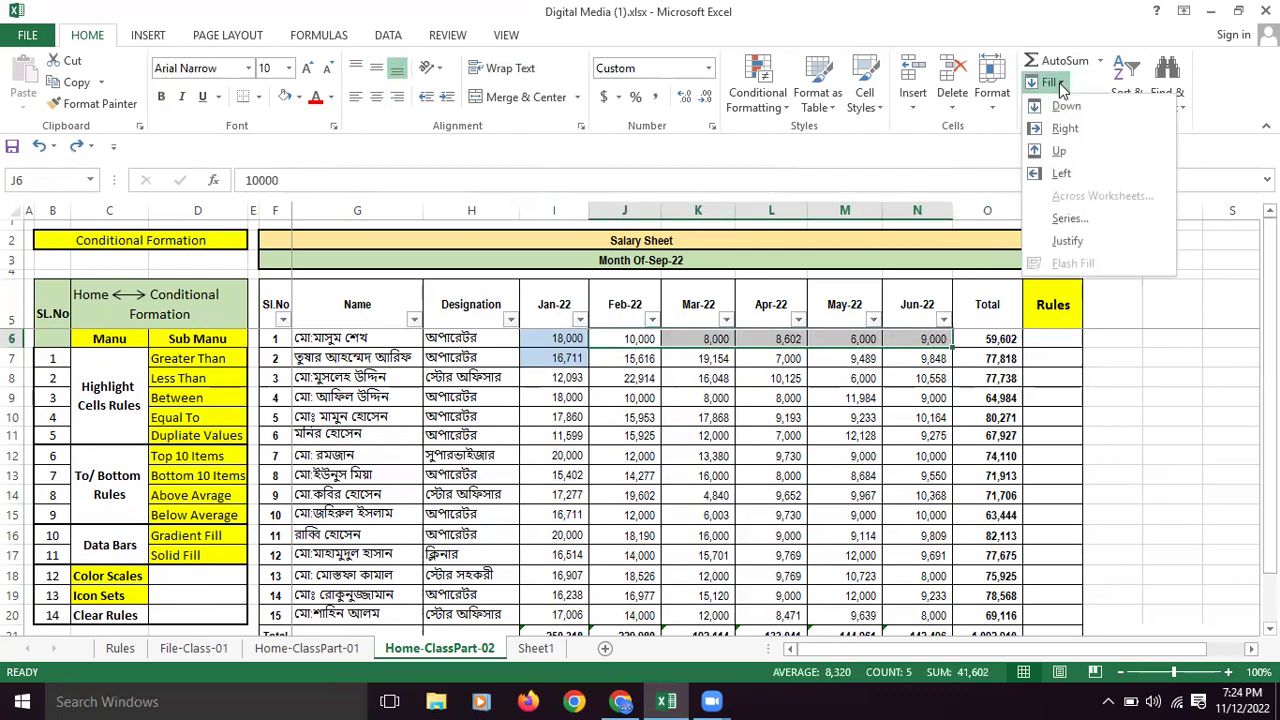
{"action": "left_click", "coordinate": [626, 372]}
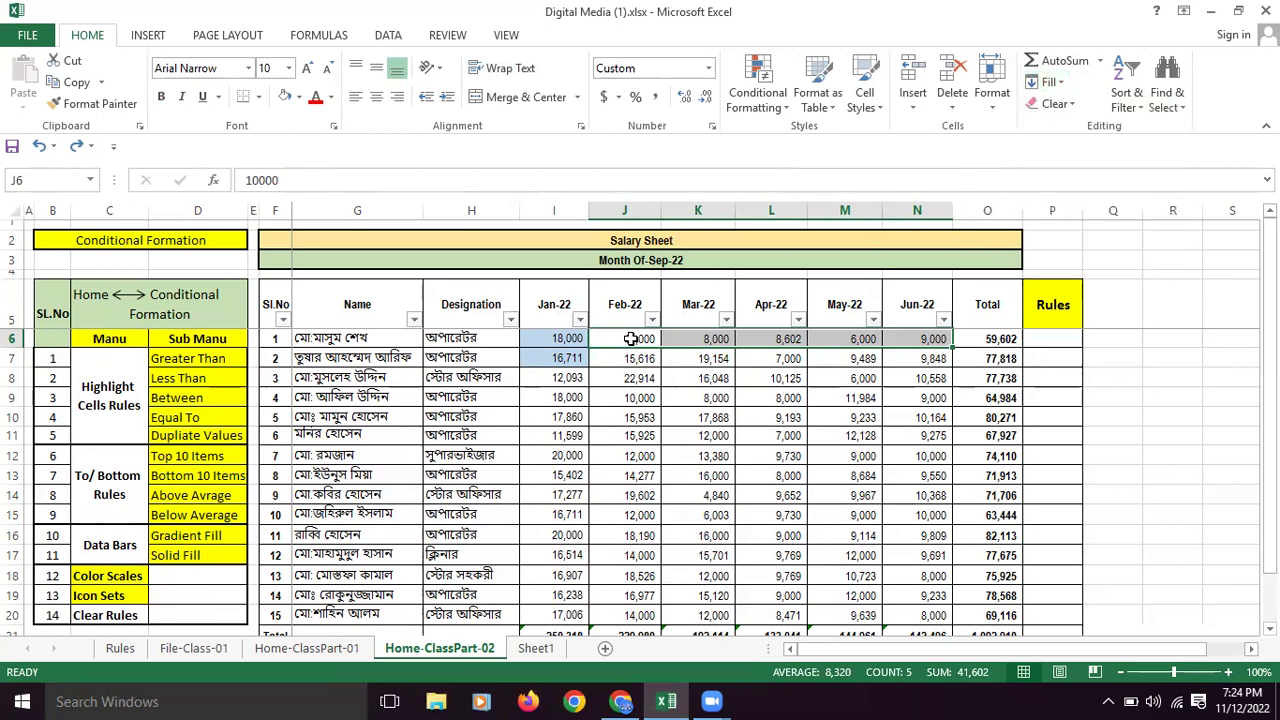
{"action": "left_click", "coordinate": [629, 339]}
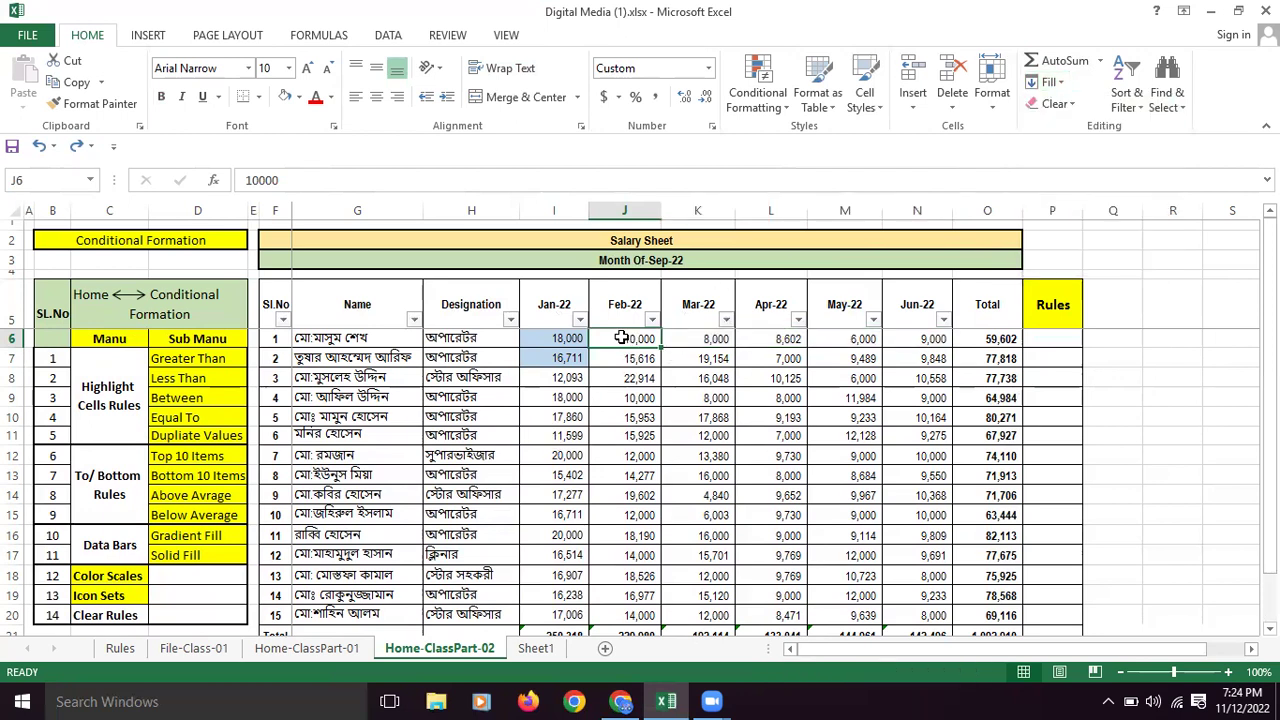
{"action": "left_click_drag", "start_coordinate": [621, 338], "coordinate": [908, 339]}
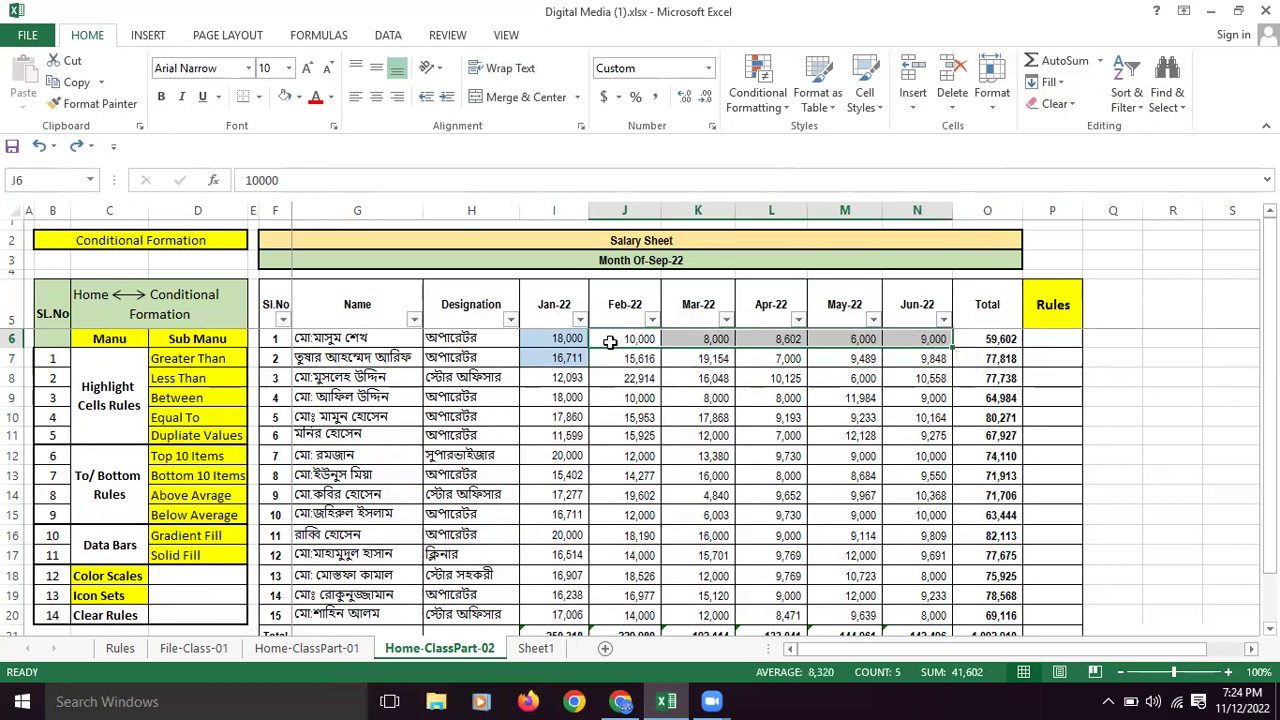
{"action": "left_click_drag", "start_coordinate": [609, 342], "coordinate": [916, 339]}
{"action": "left_click", "coordinate": [1050, 82]}
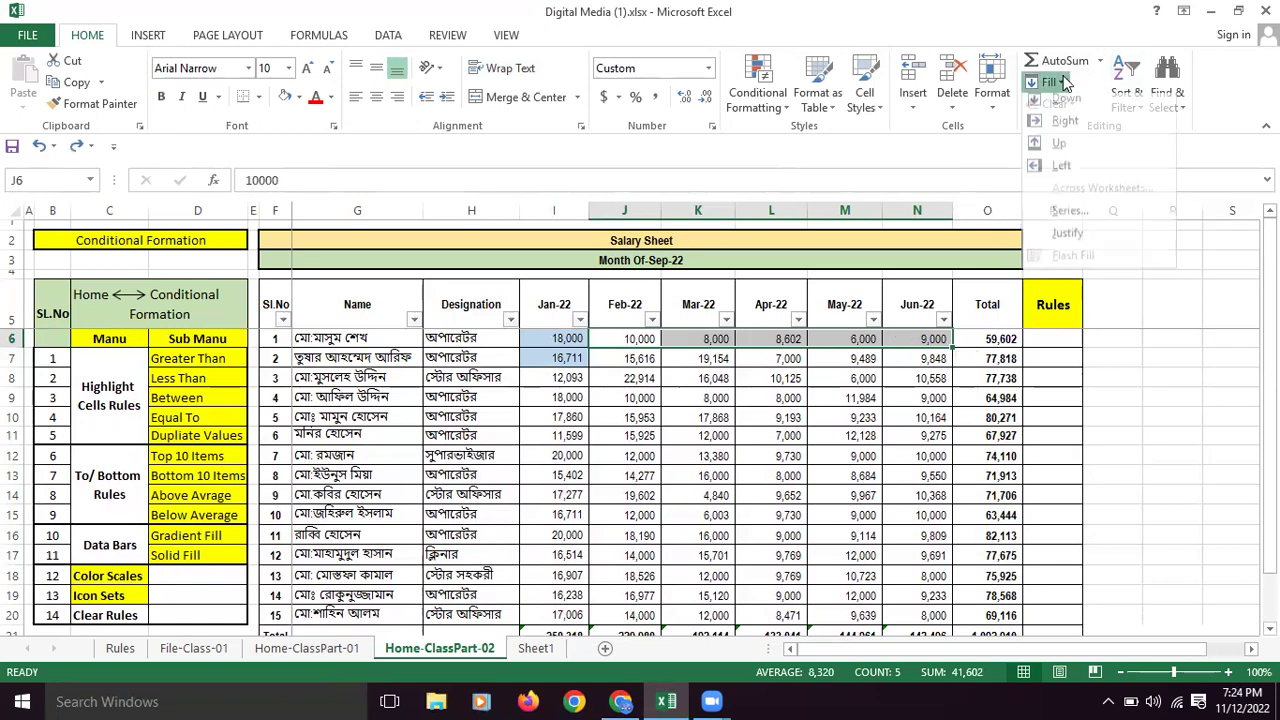
{"action": "left_click", "coordinate": [1055, 135]}
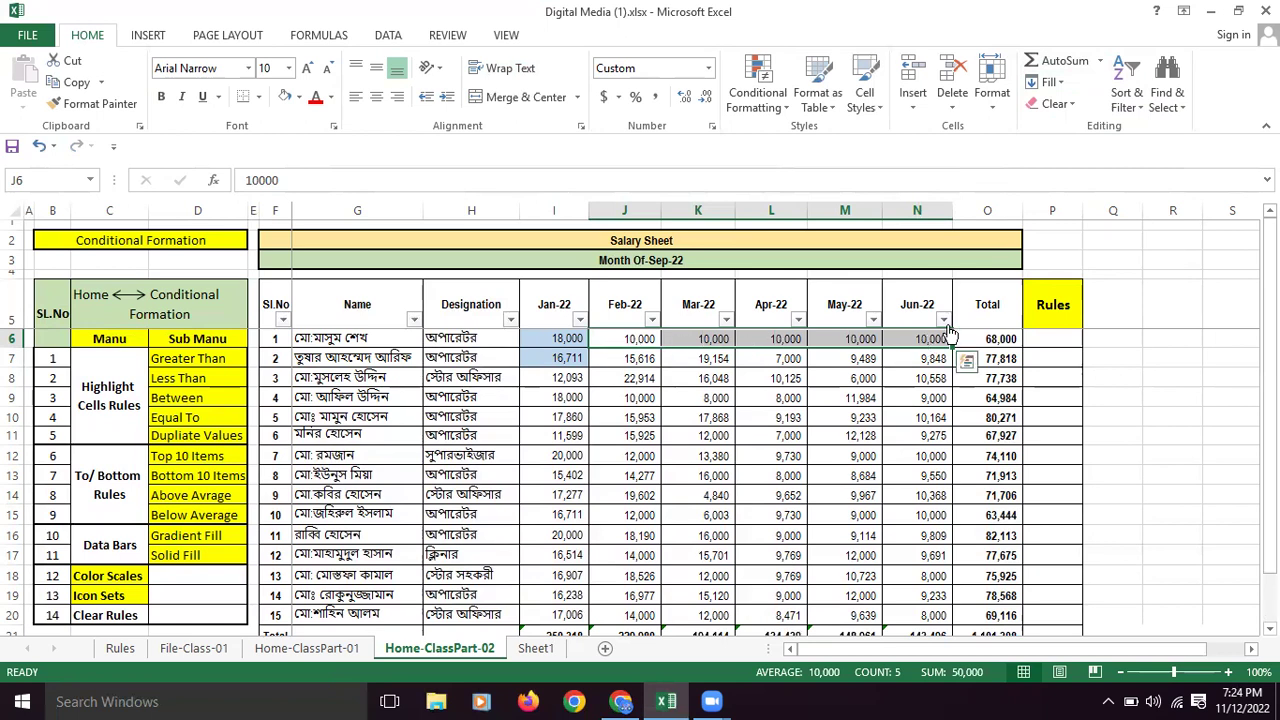
{"action": "left_click", "coordinate": [1063, 86]}
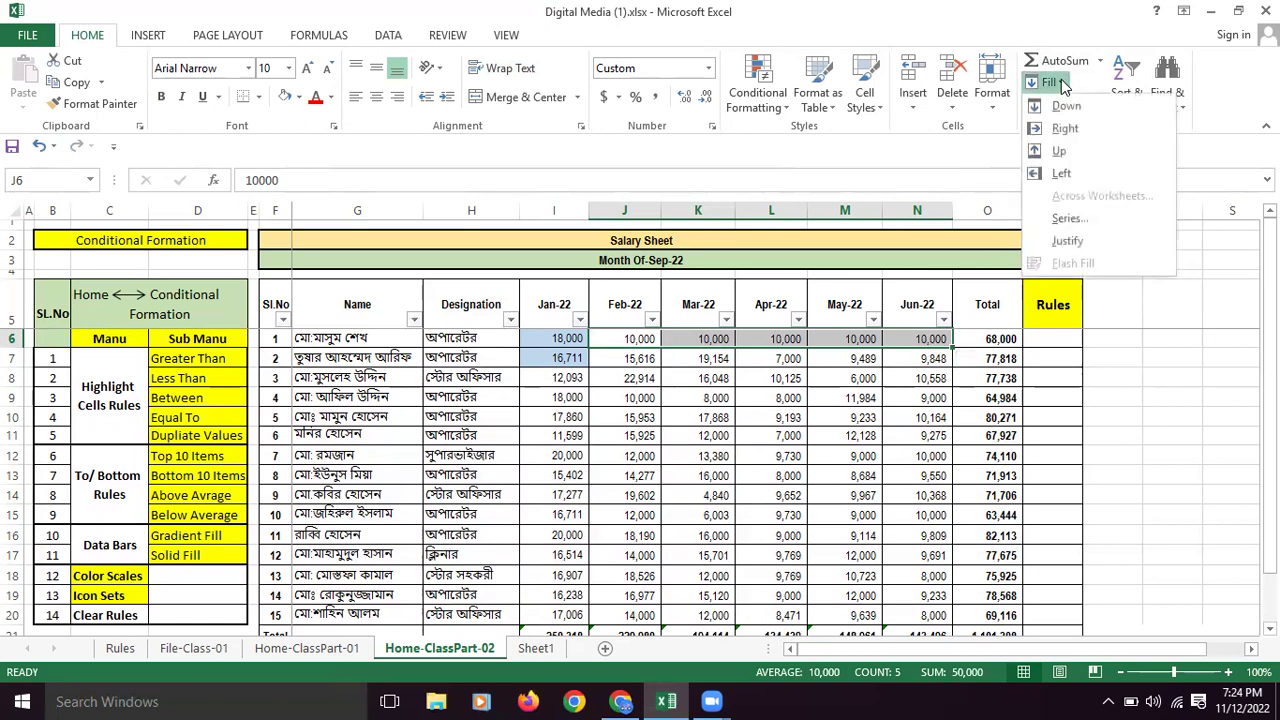
{"action": "left_click", "coordinate": [1057, 153]}
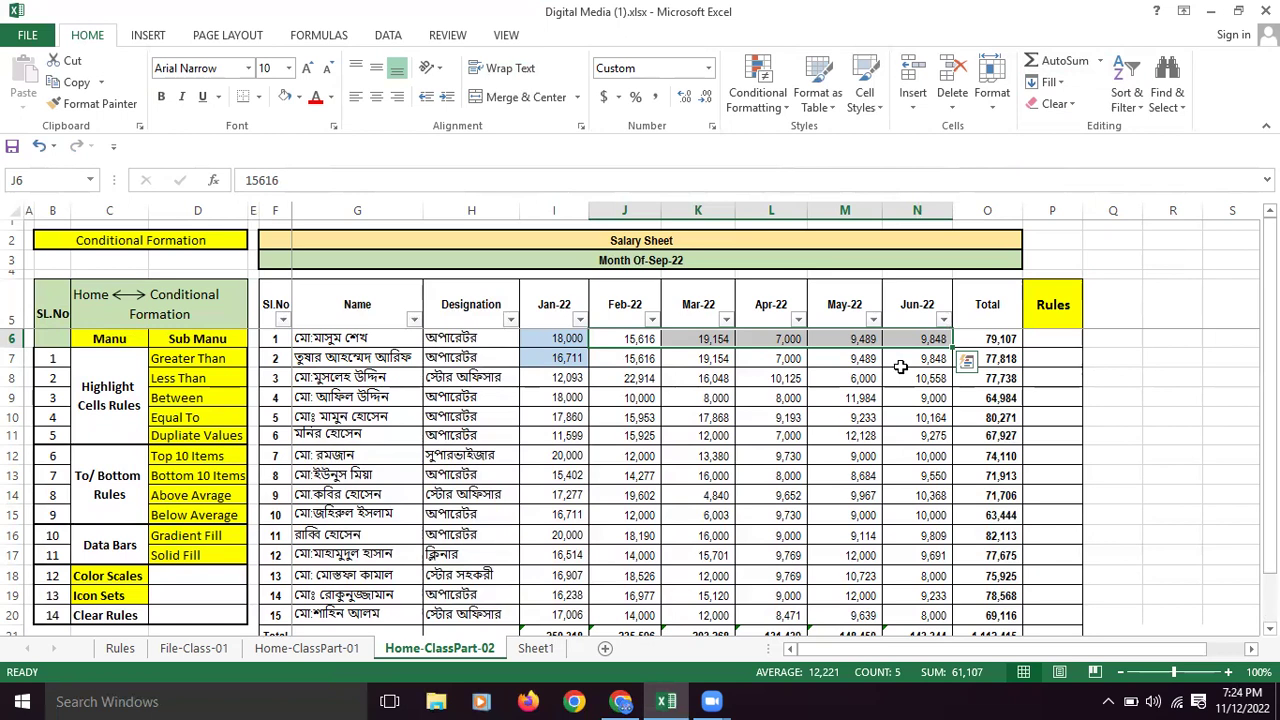
{"action": "left_click", "coordinate": [1057, 84]}
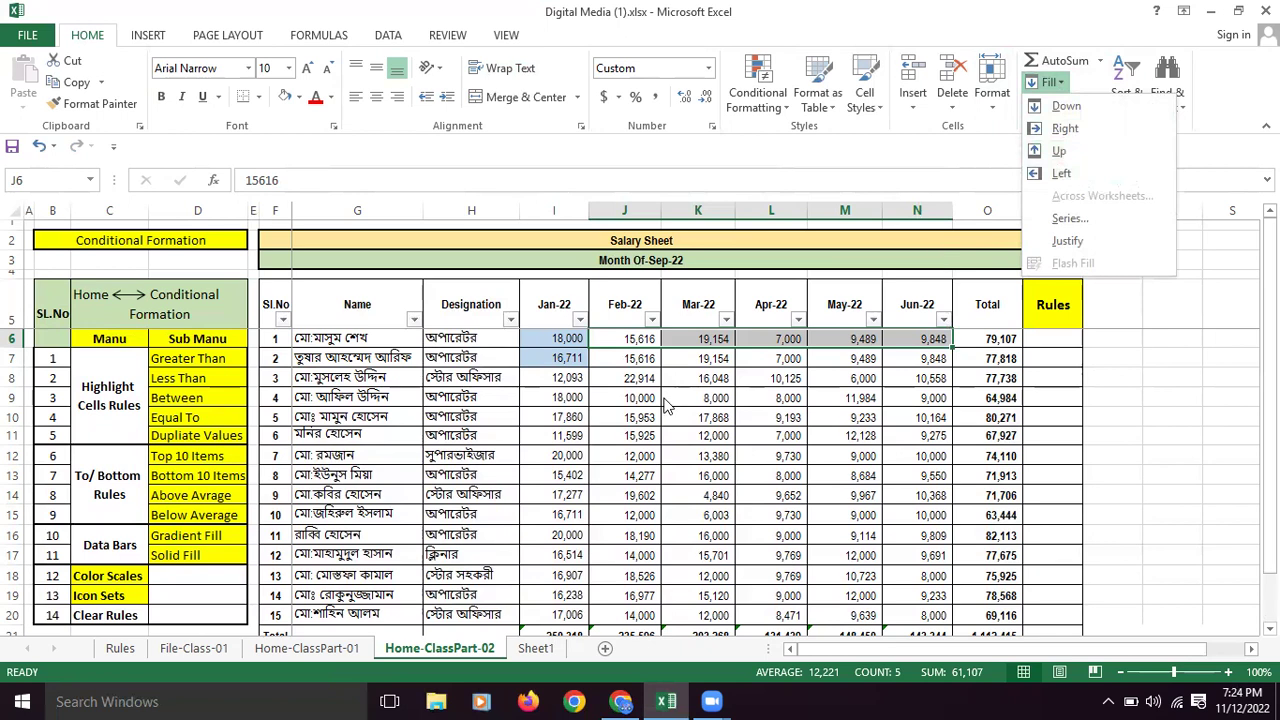
{"action": "key", "text": "Escape"}
{"action": "key", "text": "ctrl+v"}
{"action": "key", "text": "ctrl+z"}
{"action": "key", "text": "ctrl+z"}
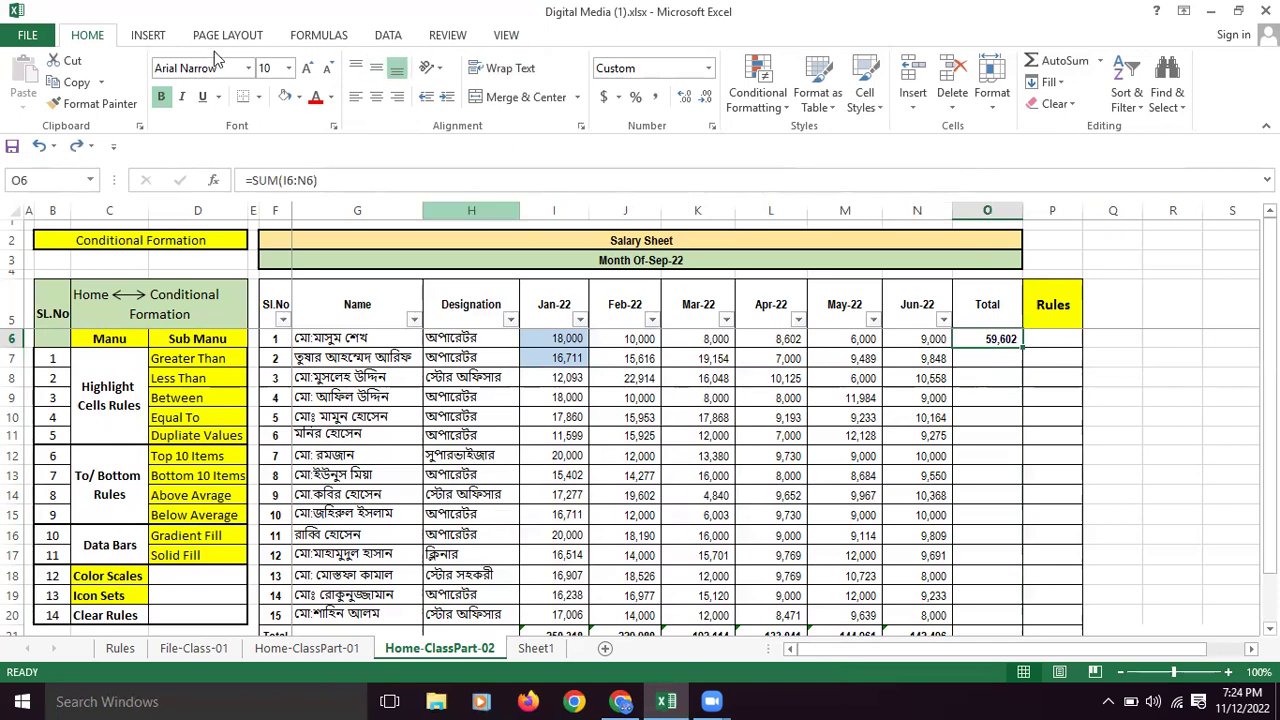
{"action": "left_click", "coordinate": [75, 146]}
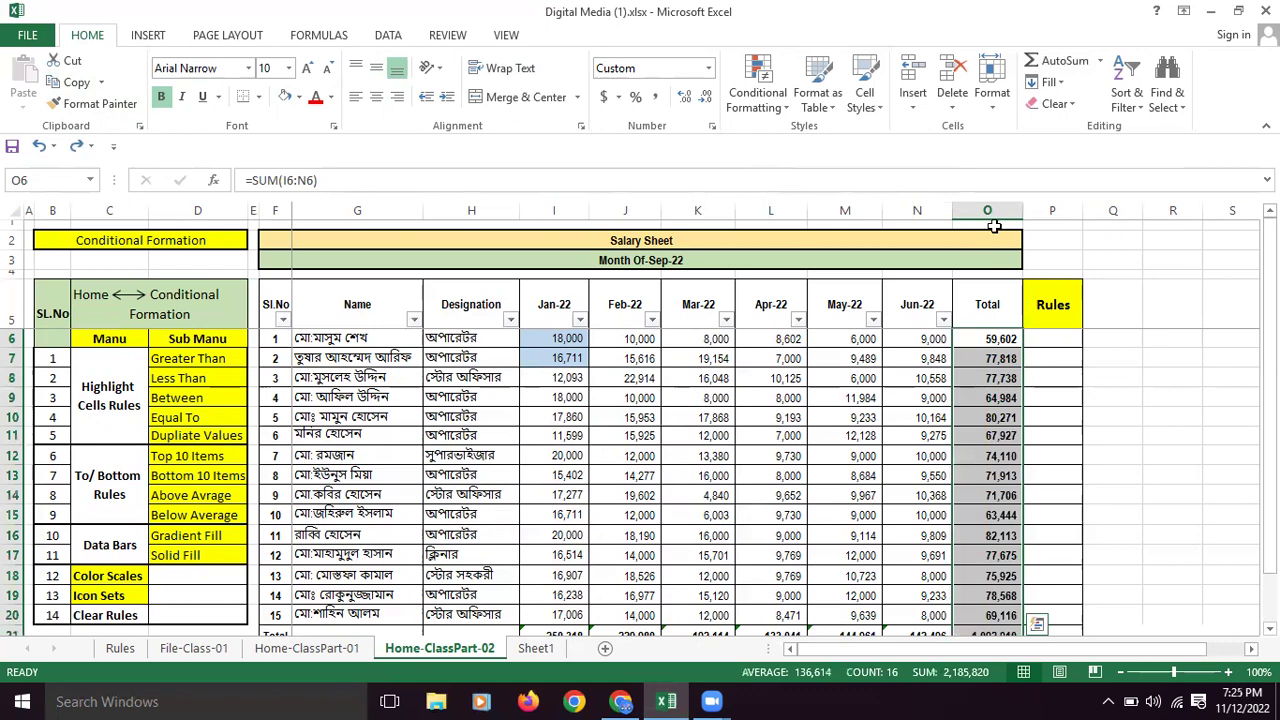
{"action": "left_click", "coordinate": [1055, 105]}
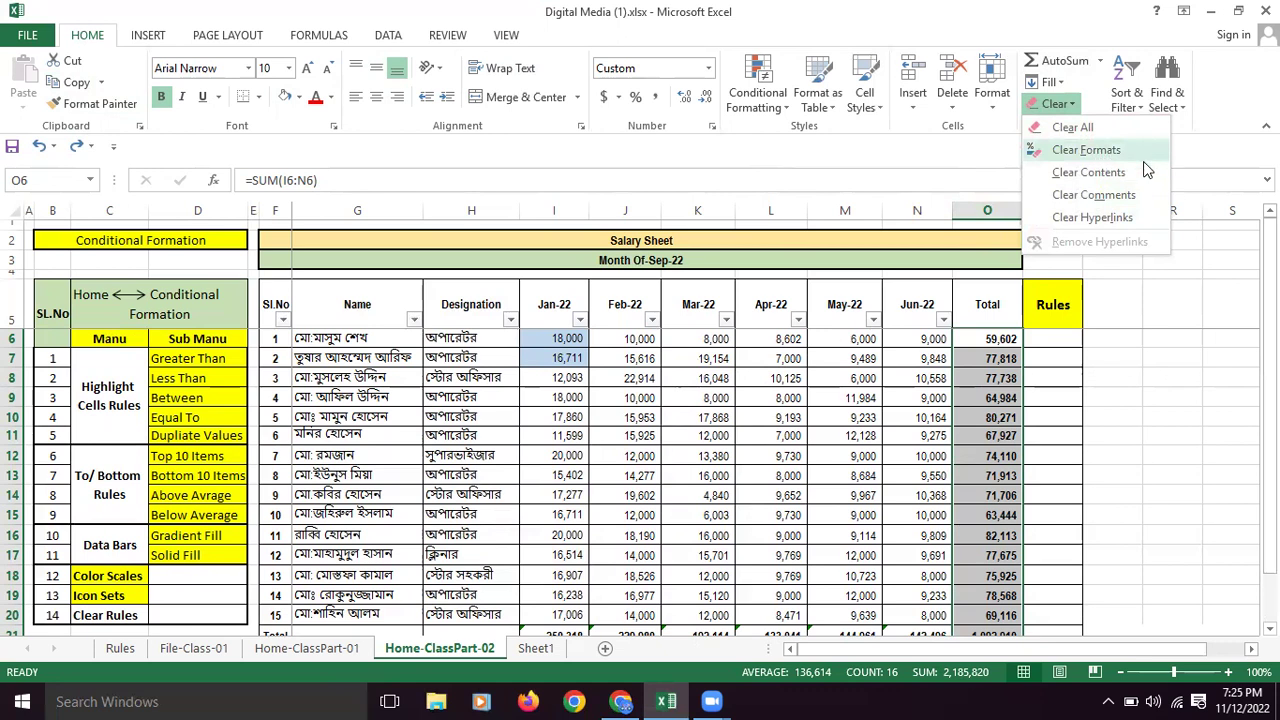
{"action": "left_click", "coordinate": [742, 398]}
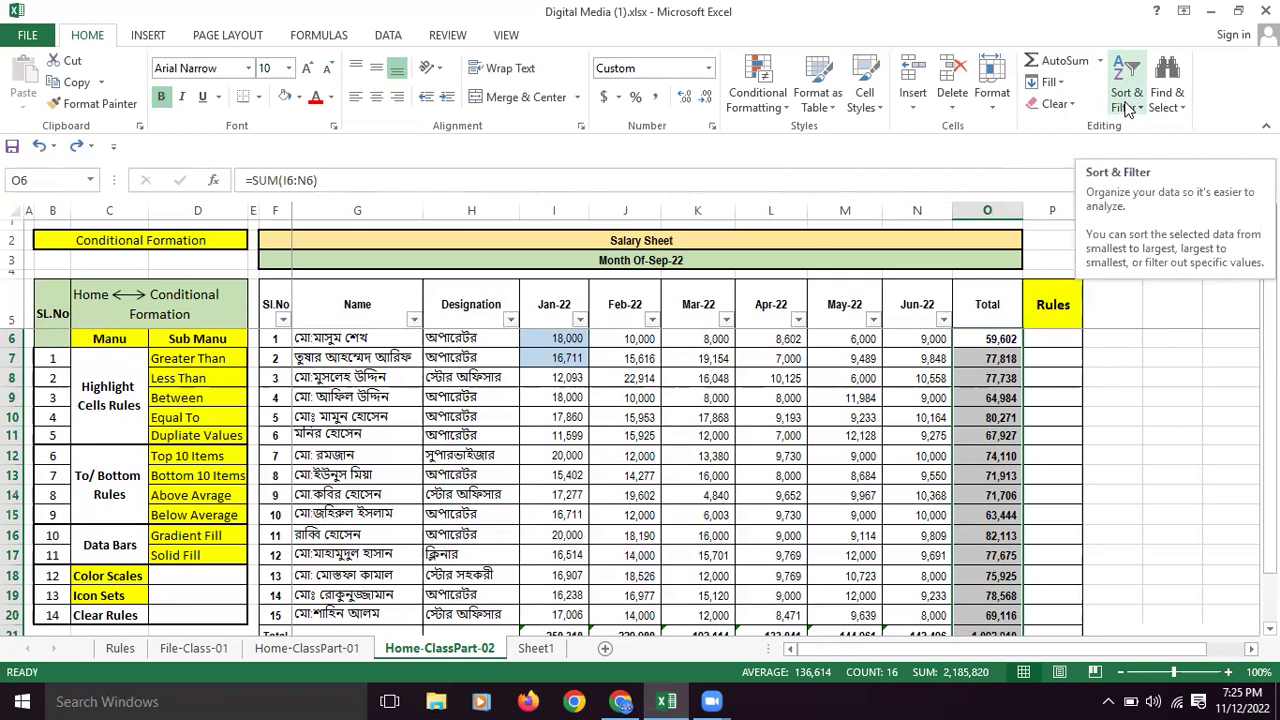
Step: Filter the Name column to three employees, leaving serials 3, 7 and 13 visible
{"action": "left_click", "coordinate": [728, 396]}
{"action": "left_click", "coordinate": [1126, 106]}
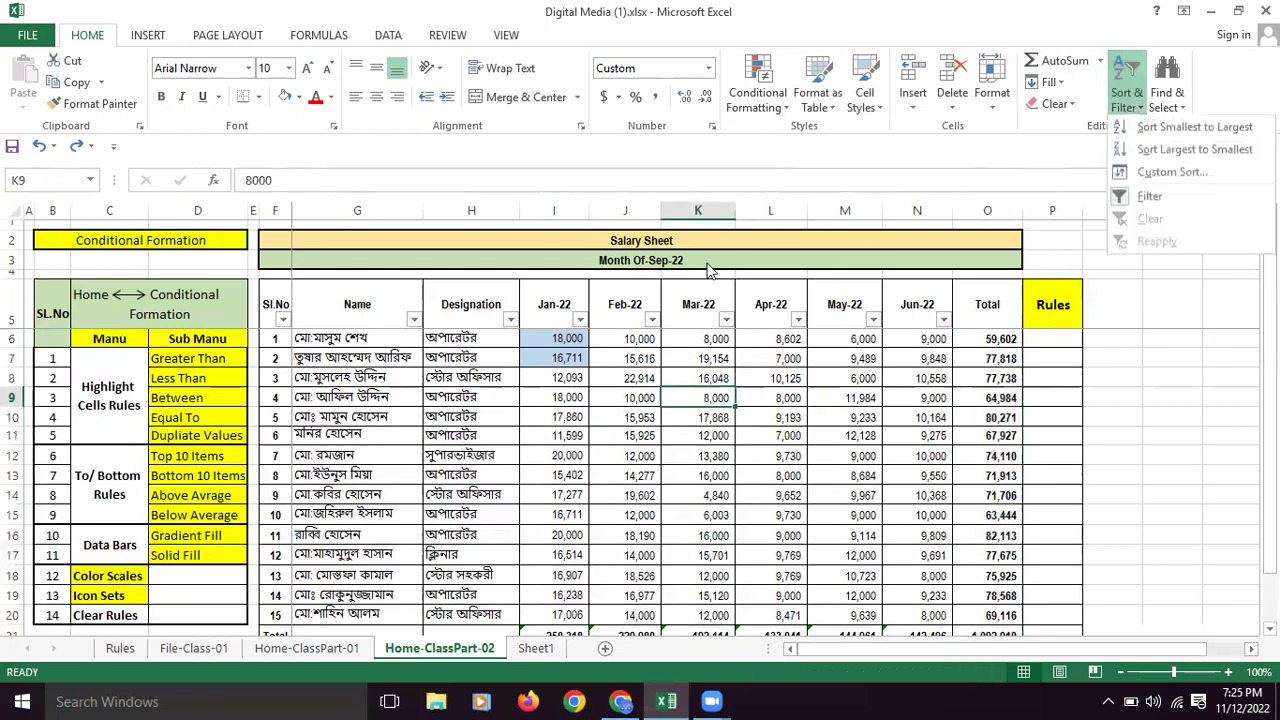
{"action": "left_click", "coordinate": [411, 321]}
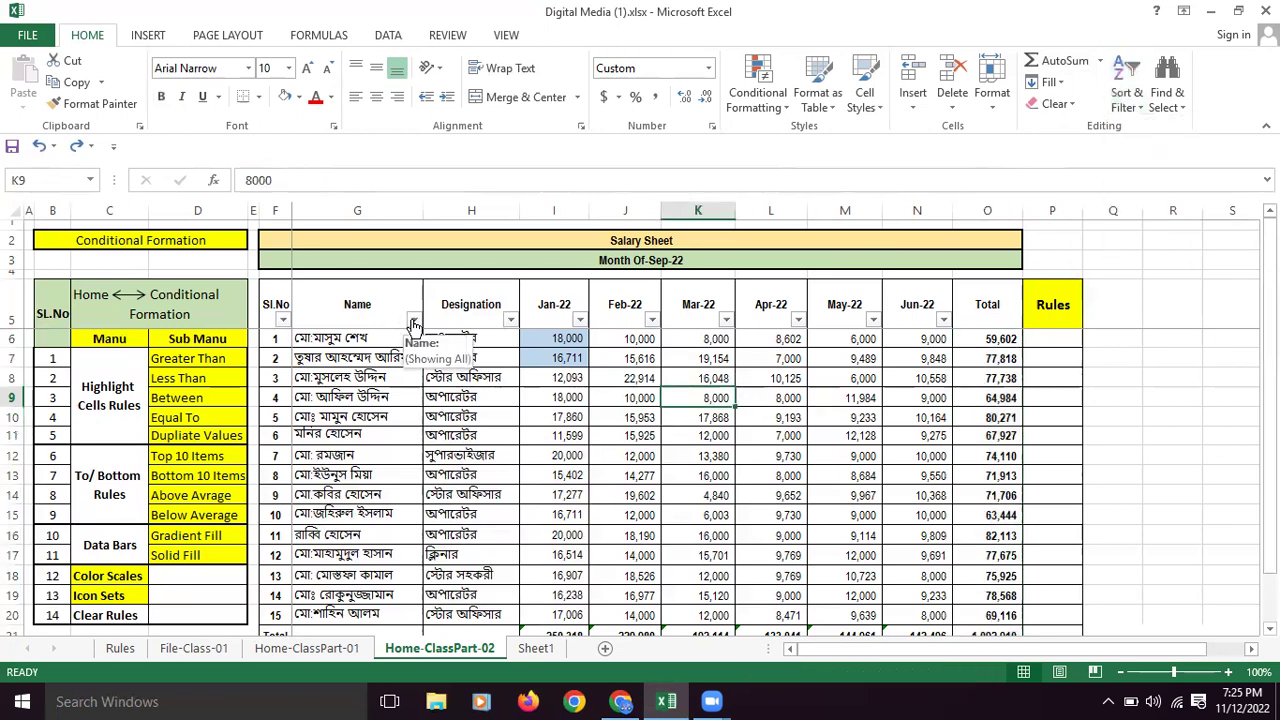
{"action": "left_click", "coordinate": [413, 321]}
{"action": "left_click", "coordinate": [499, 481]}
{"action": "left_click", "coordinate": [519, 541]}
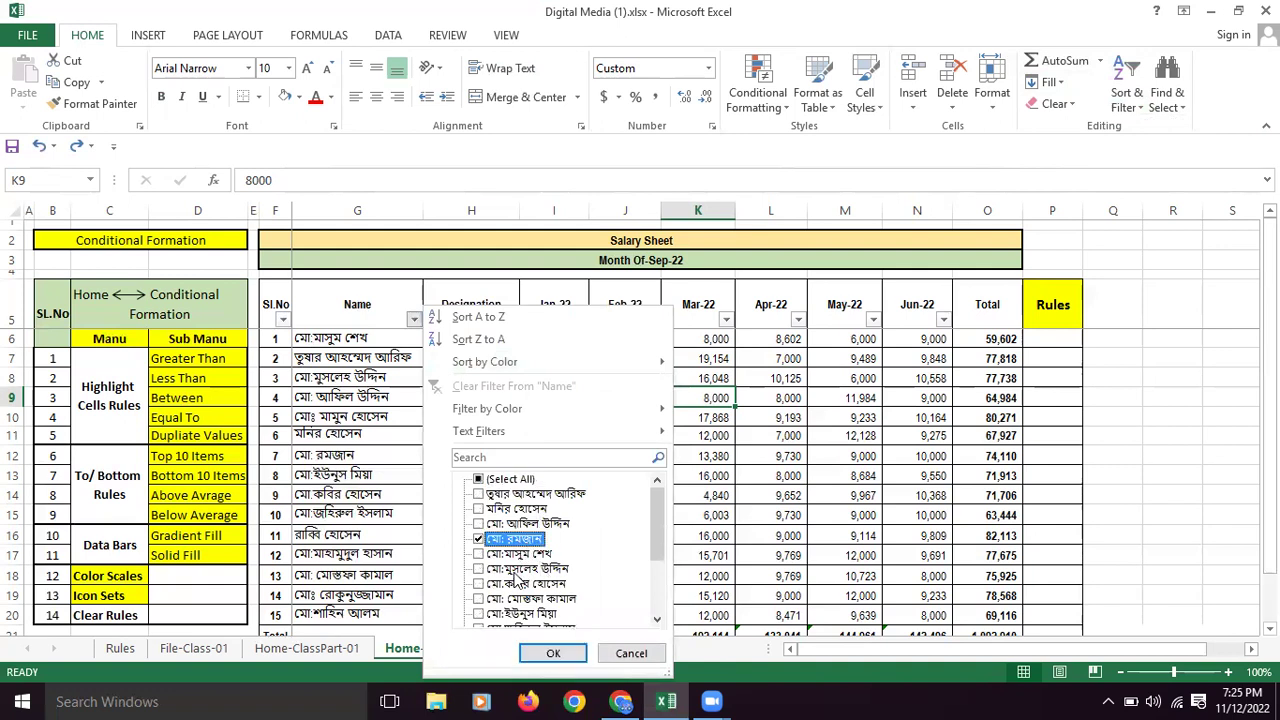
{"action": "left_click", "coordinate": [522, 569]}
{"action": "left_click", "coordinate": [526, 598]}
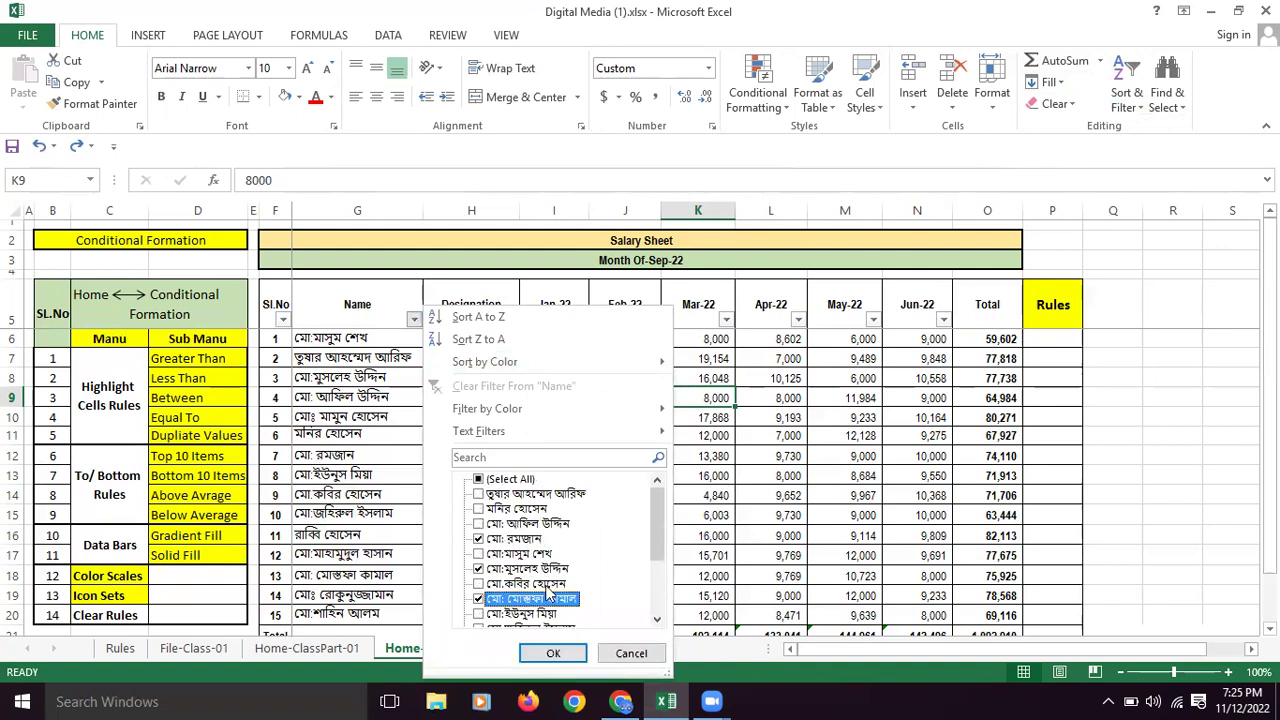
{"action": "scroll", "coordinate": [540, 580], "scroll_direction": "down", "scroll_amount": 1}
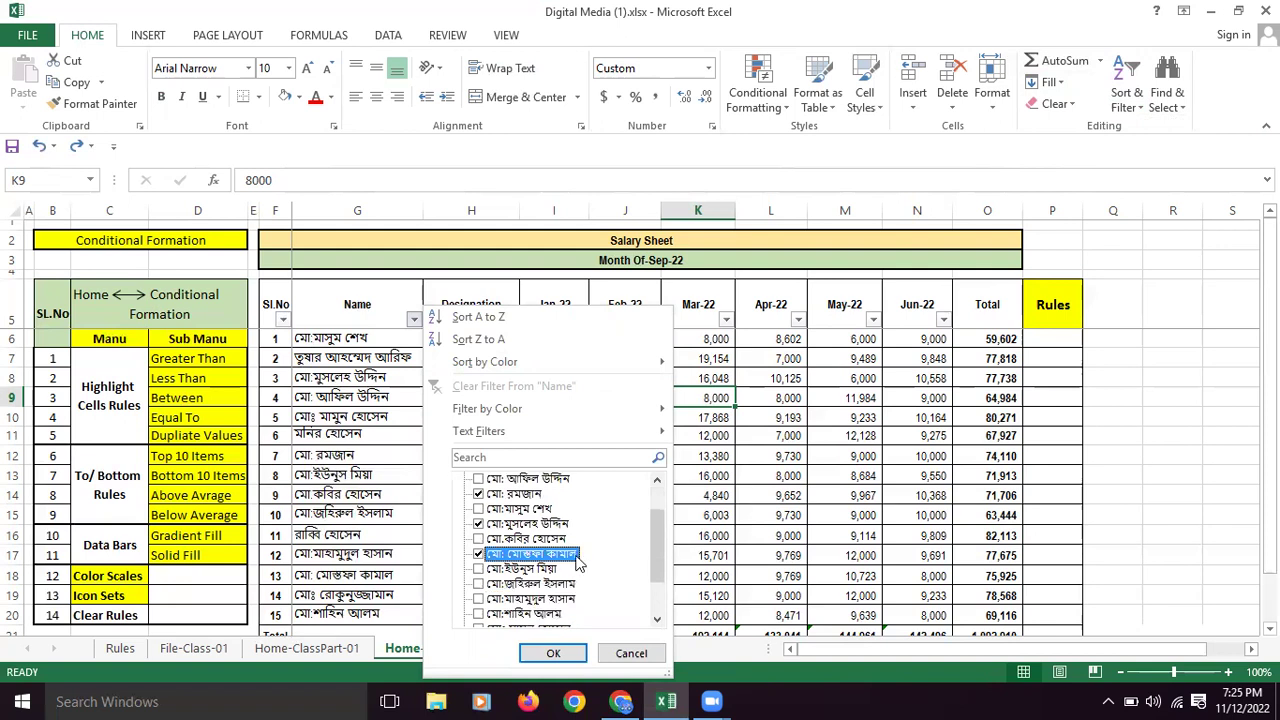
{"action": "left_click", "coordinate": [549, 654]}
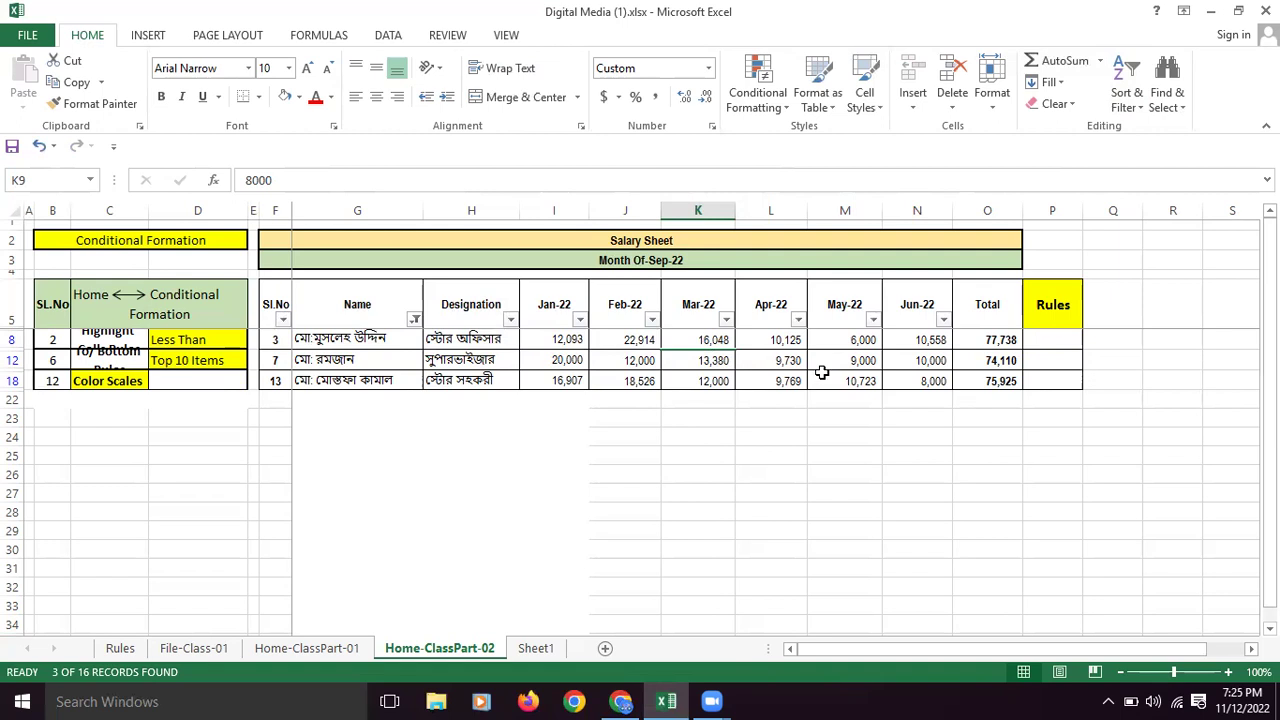
{"action": "left_click", "coordinate": [984, 341]}
{"action": "double_click", "coordinate": [984, 341]}
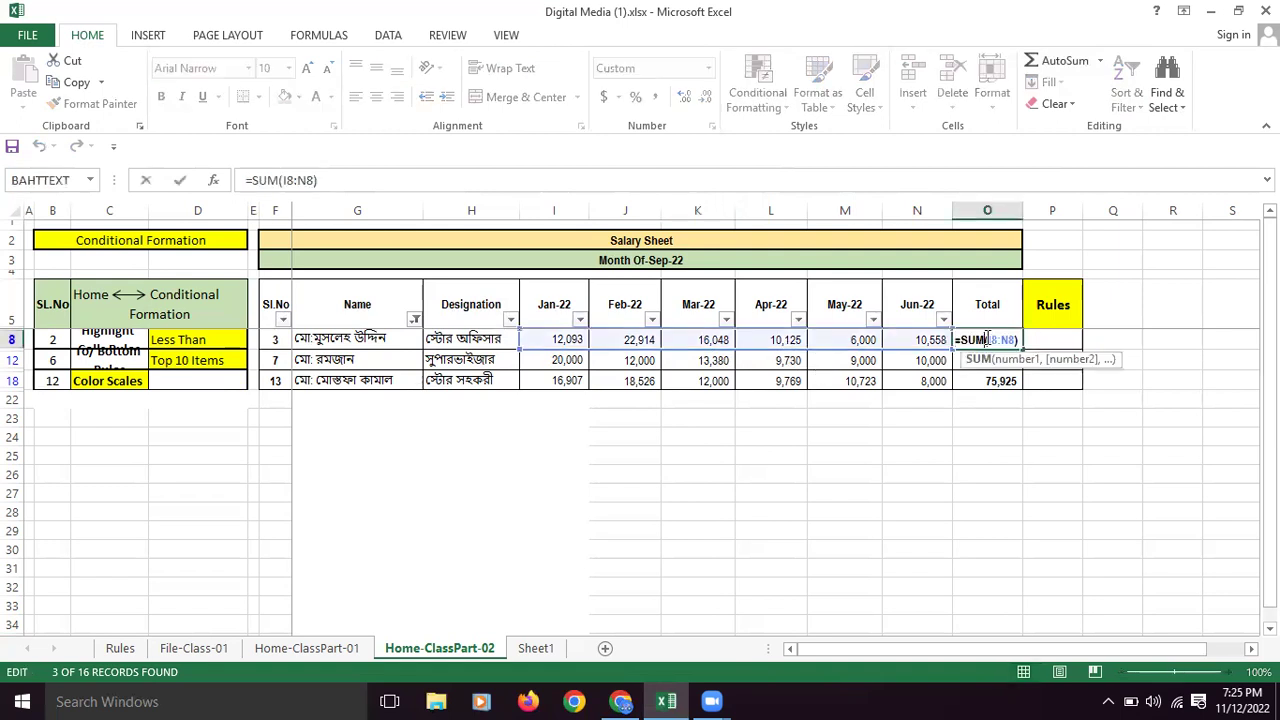
{"action": "key", "text": "Return"}
{"action": "left_click", "coordinate": [561, 417]}
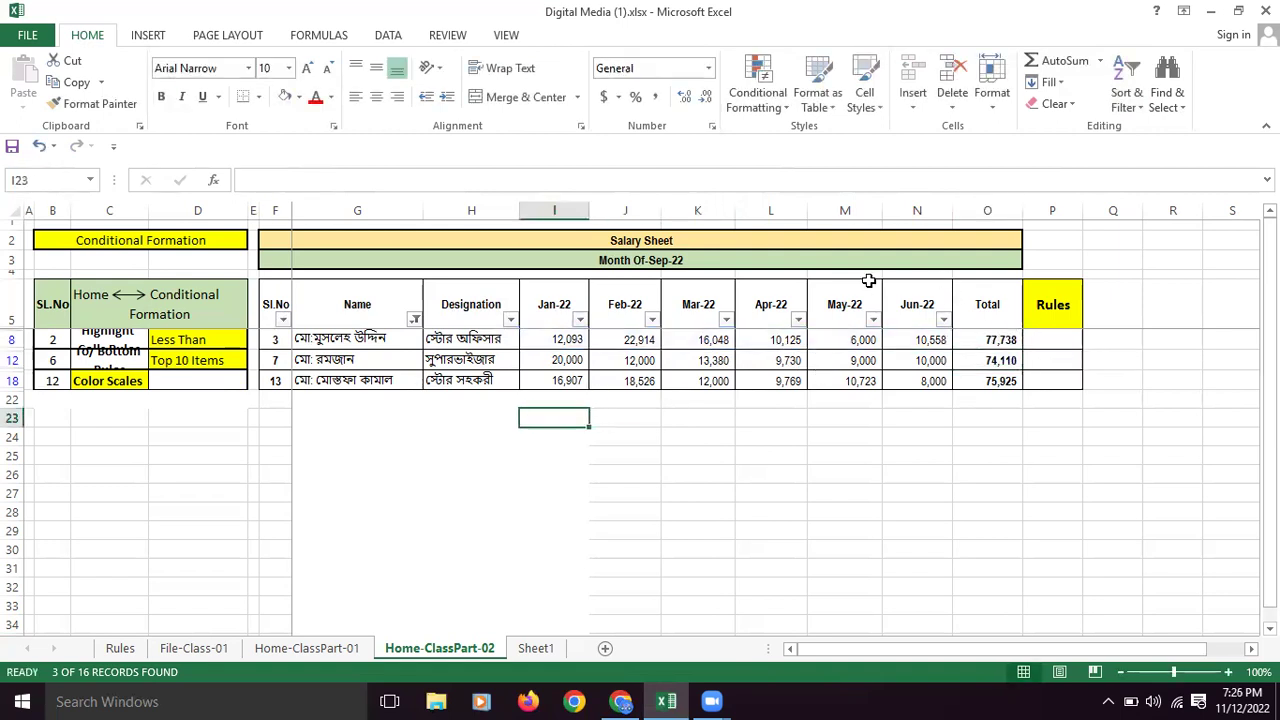
{"action": "left_click", "coordinate": [1140, 110]}
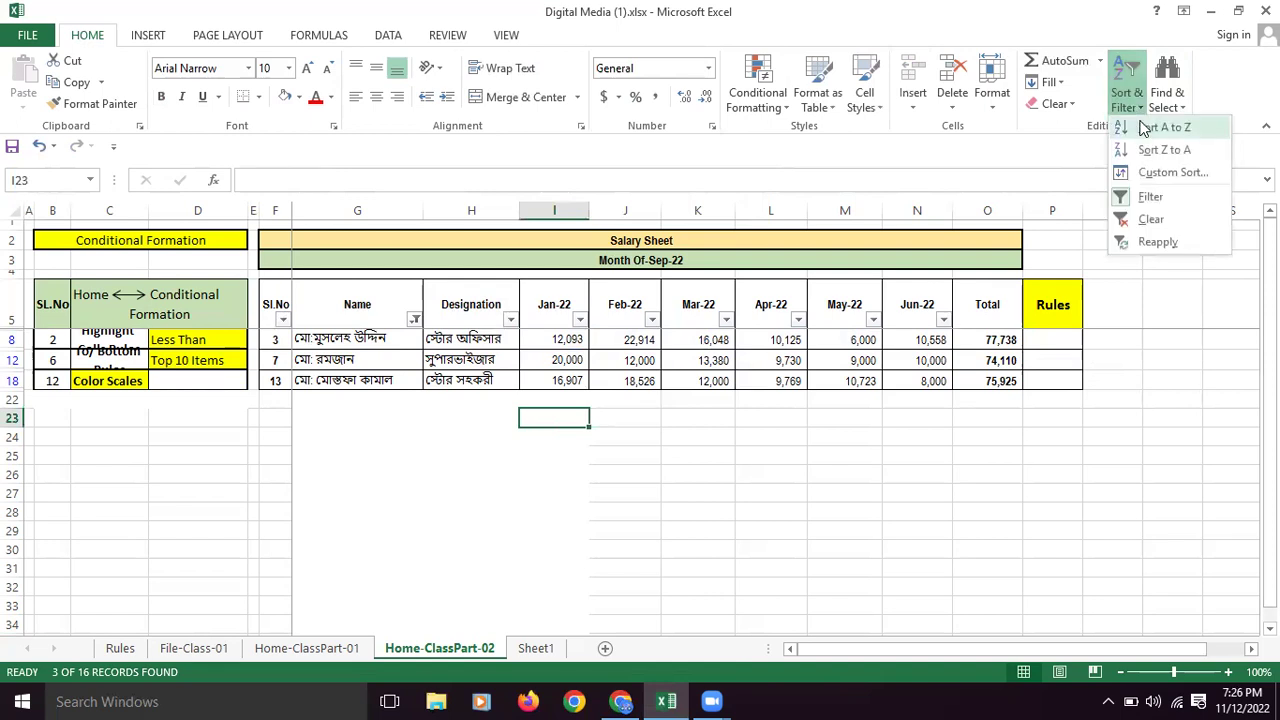
{"action": "left_click", "coordinate": [416, 320]}
{"action": "left_click", "coordinate": [416, 320]}
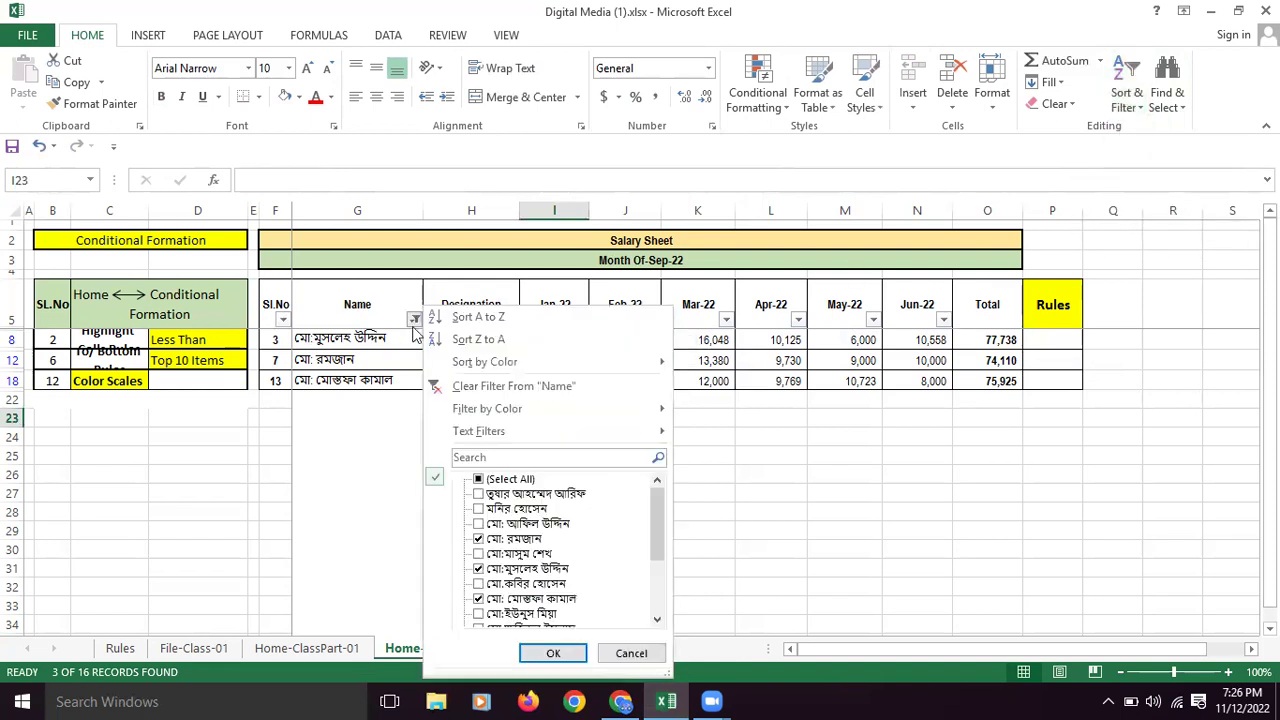
{"action": "left_click", "coordinate": [508, 484]}
{"action": "left_click", "coordinate": [553, 653]}
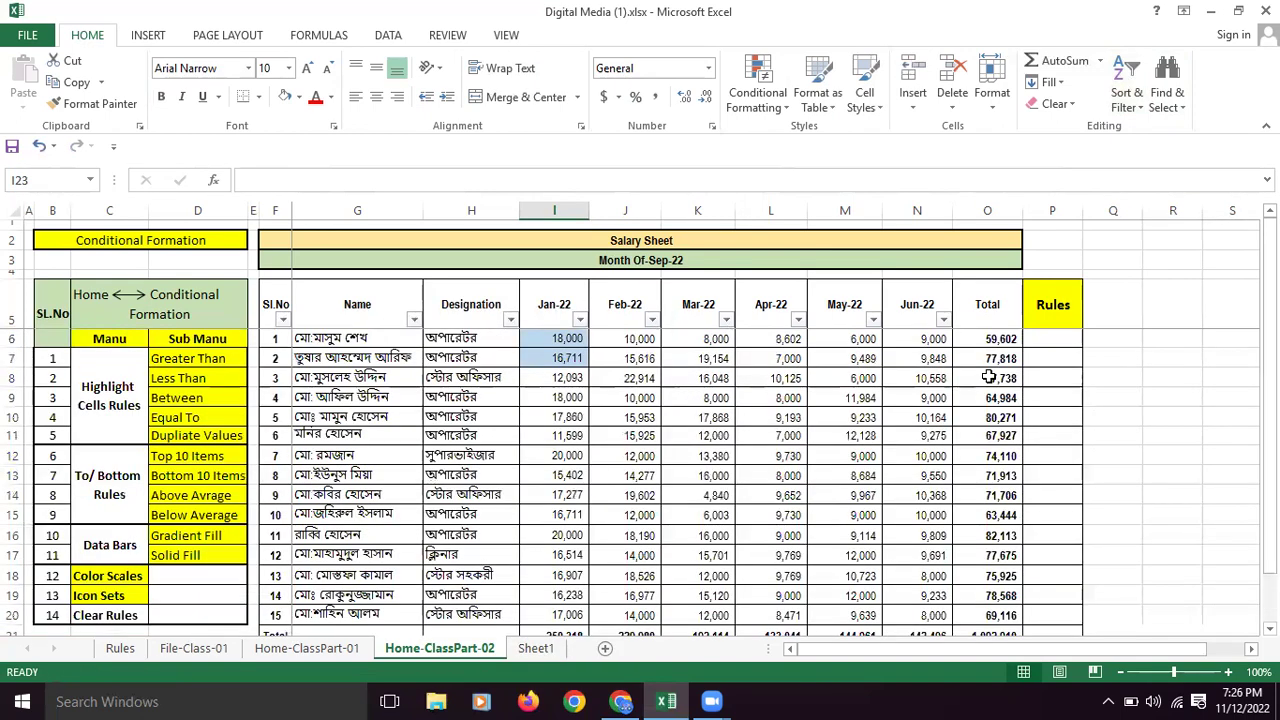
{"action": "left_click", "coordinate": [1123, 100]}
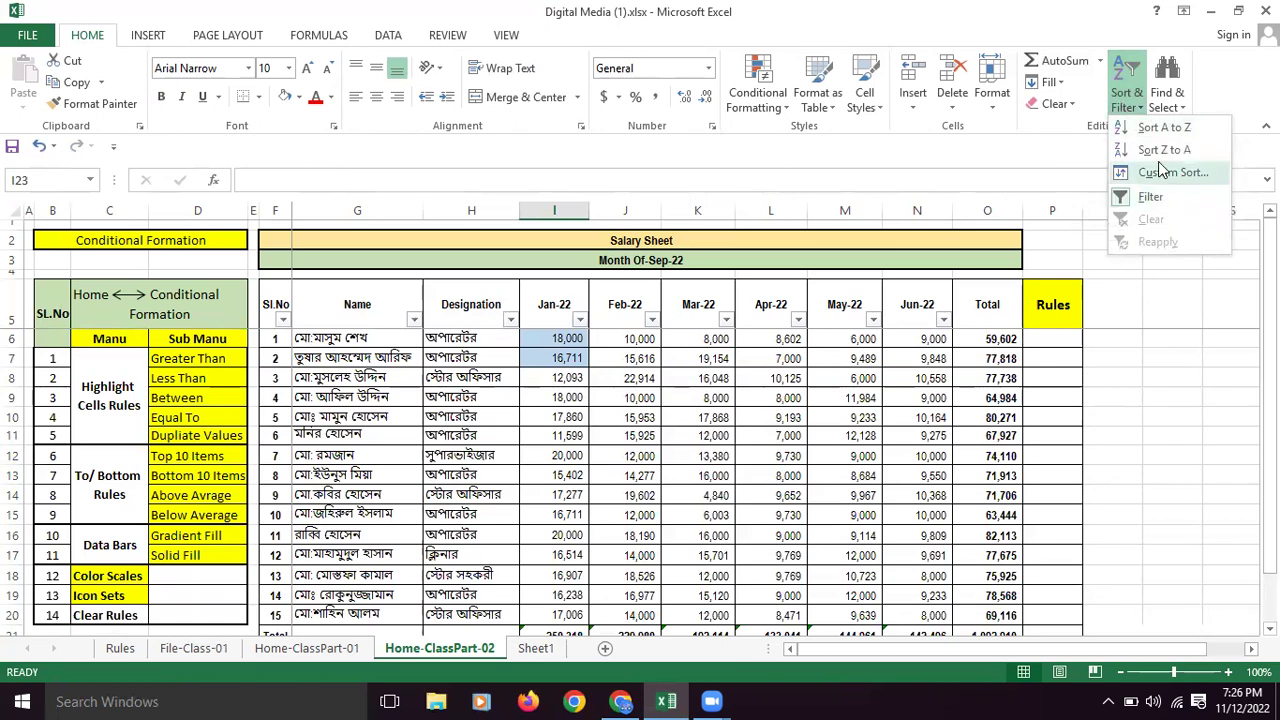
{"action": "left_click", "coordinate": [1084, 452]}
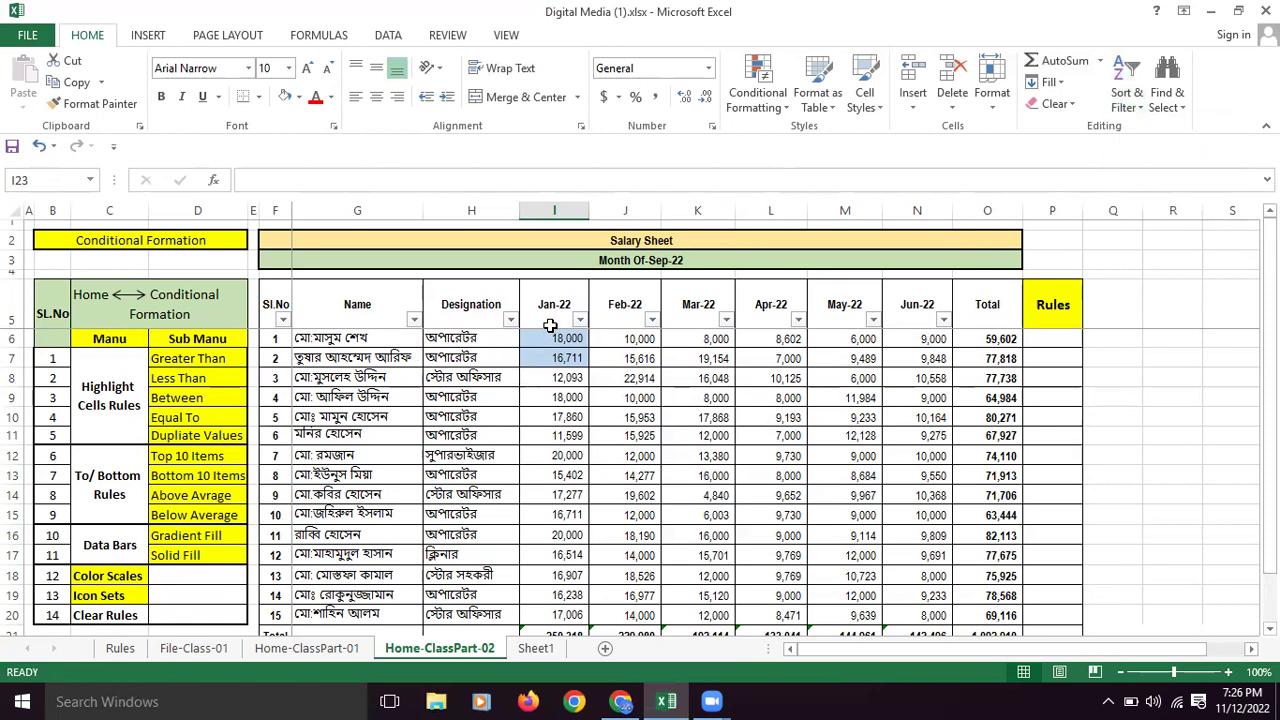
Step: Copy the Jan-22 column I5:I21 and paste it into R5
{"action": "left_click_drag", "start_coordinate": [550, 326], "coordinate": [562, 596]}
{"action": "key", "text": "ctrl+c"}
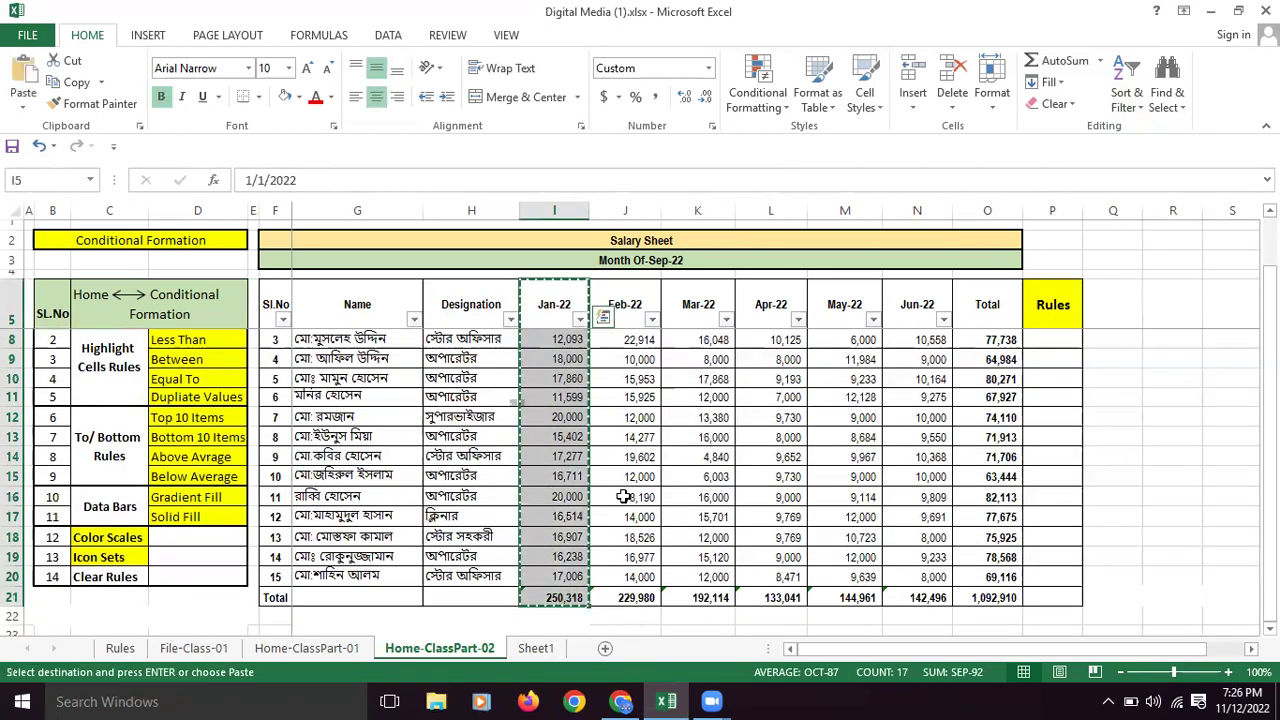
{"action": "scroll", "coordinate": [623, 496], "scroll_direction": "up", "scroll_amount": 1}
{"action": "left_click", "coordinate": [1159, 304]}
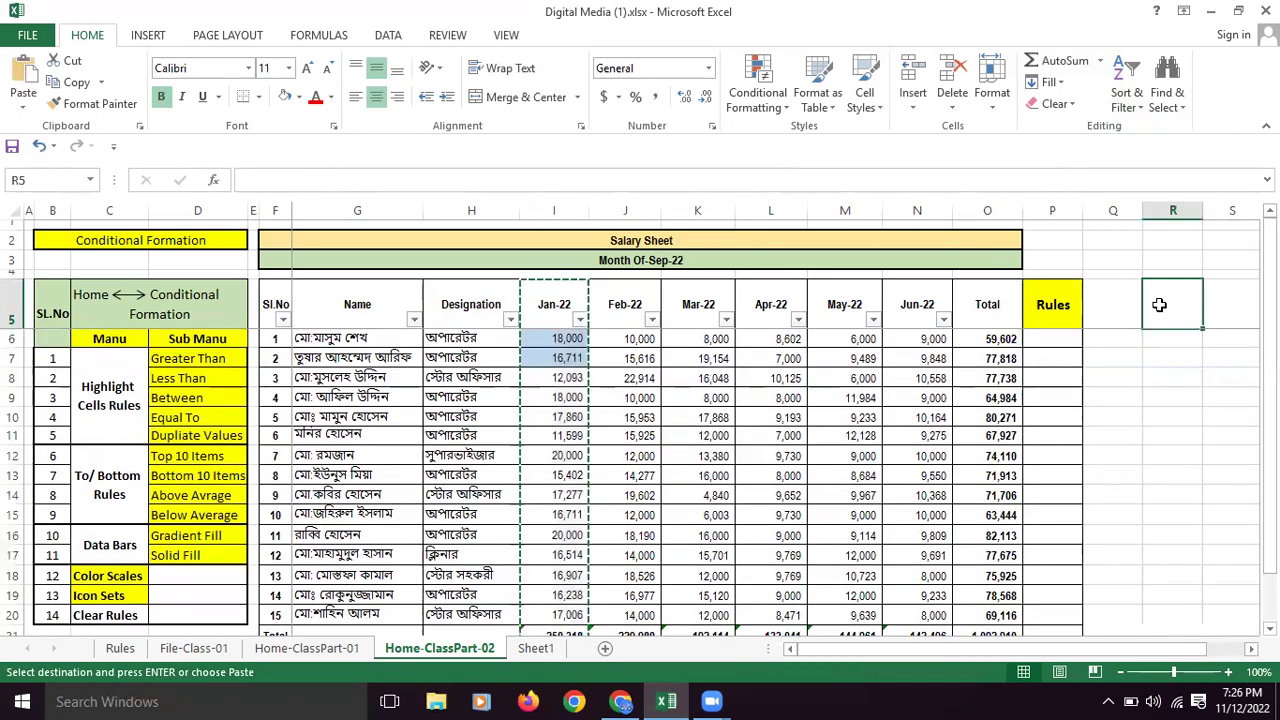
{"action": "key", "text": "ctrl+v"}
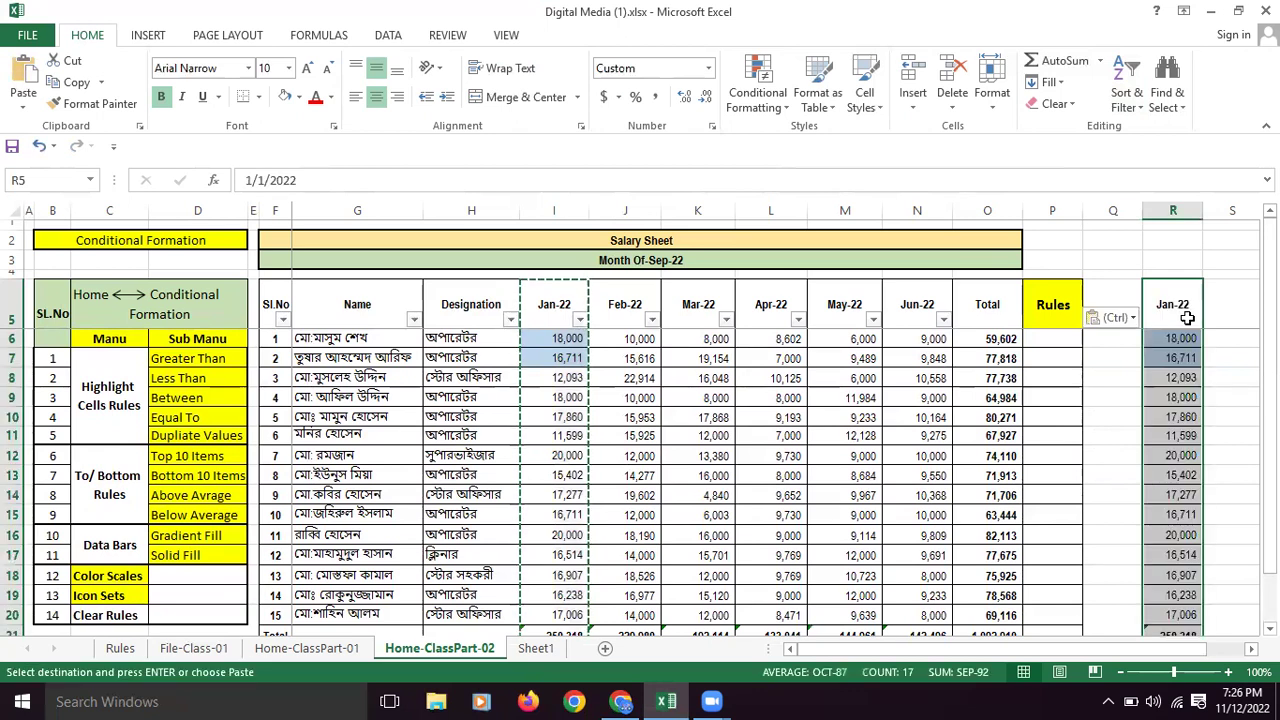
{"action": "left_click", "coordinate": [1062, 379]}
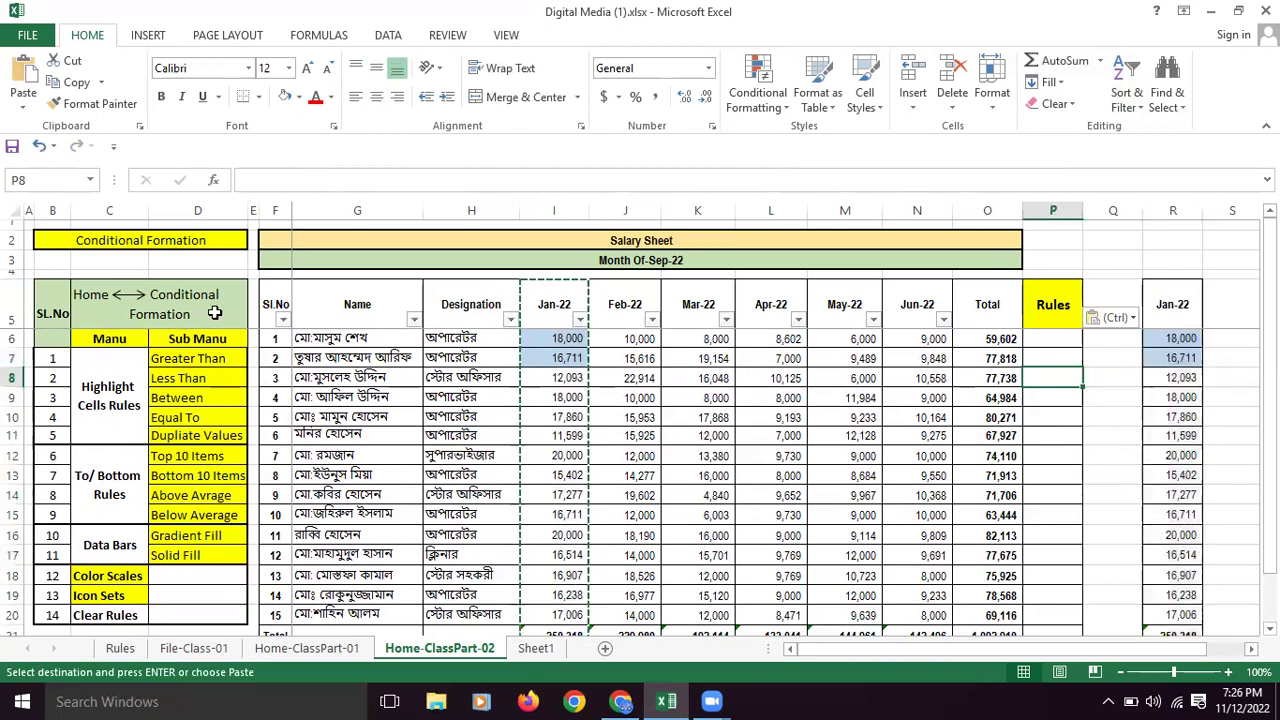
Step: Toggle the filter on the row 5 headers off and back on
{"action": "left_click", "coordinate": [12, 316]}
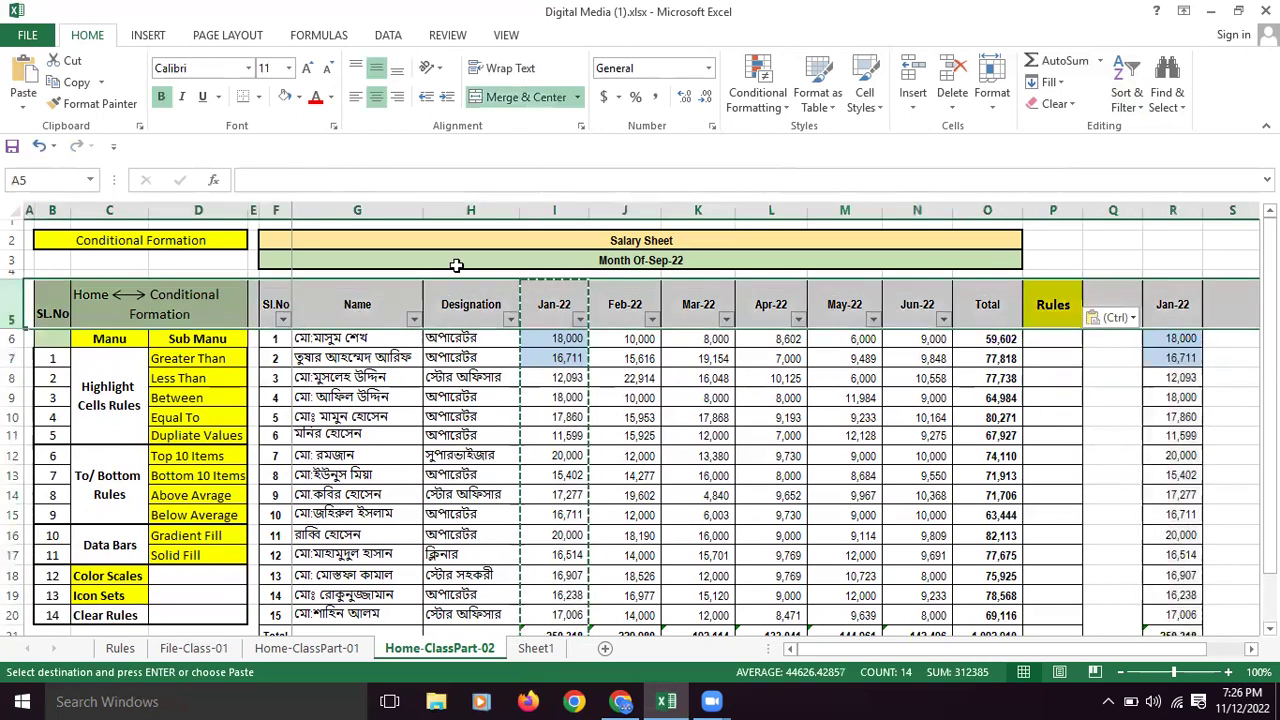
{"action": "left_click", "coordinate": [1125, 100]}
{"action": "left_click", "coordinate": [1150, 202]}
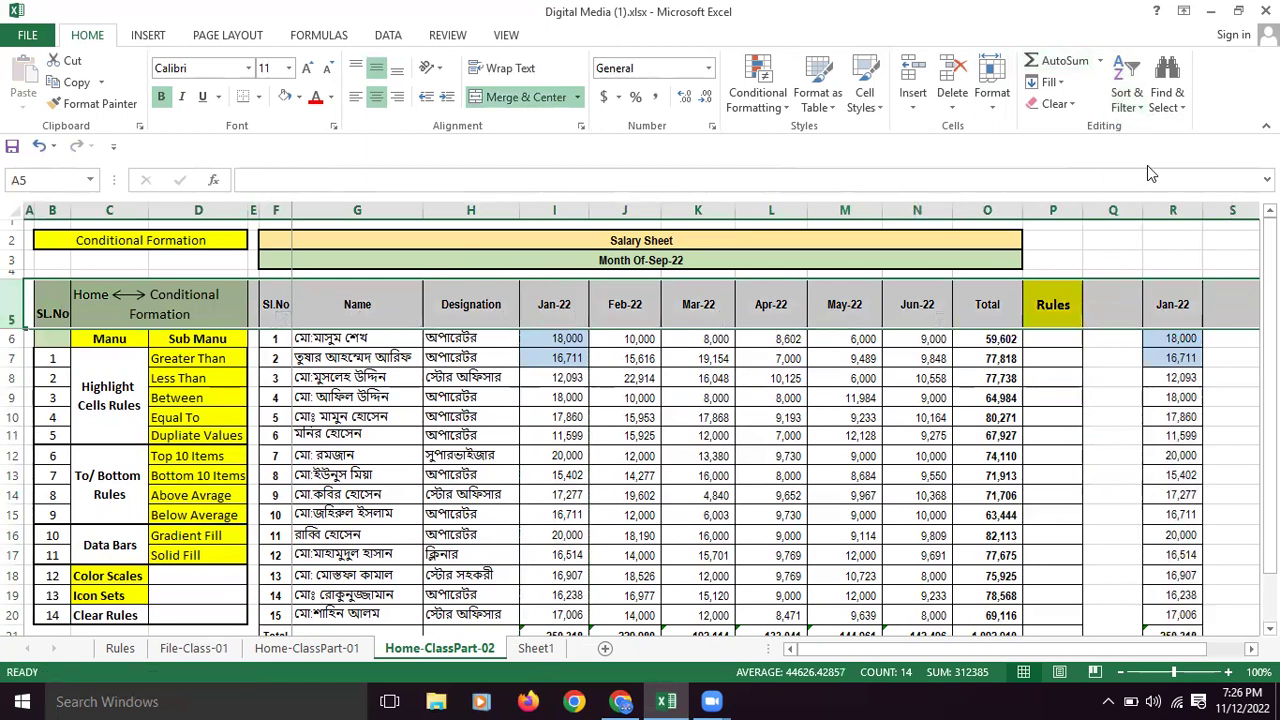
{"action": "left_click", "coordinate": [1127, 100]}
{"action": "left_click", "coordinate": [1152, 203]}
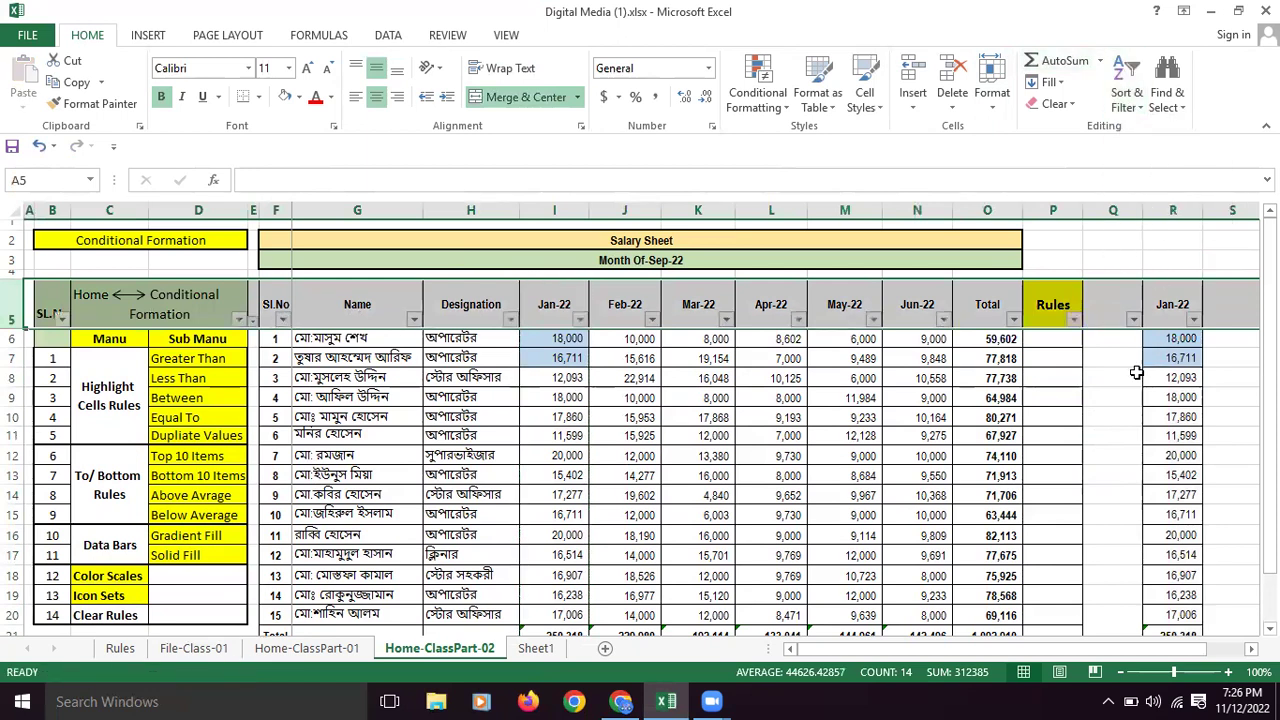
{"action": "left_click", "coordinate": [1132, 372]}
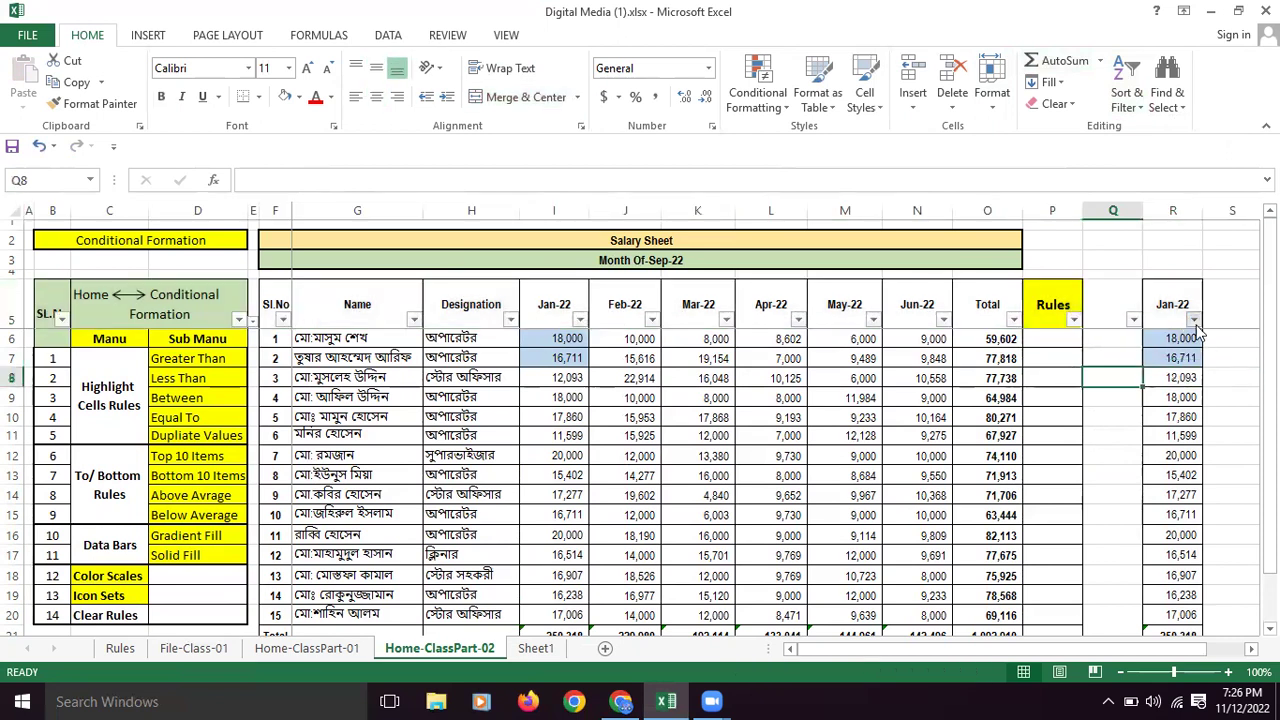
Step: Try sorting column R smallest to largest, dismiss the merged-cells error, and copy column R
{"action": "left_click", "coordinate": [1194, 320]}
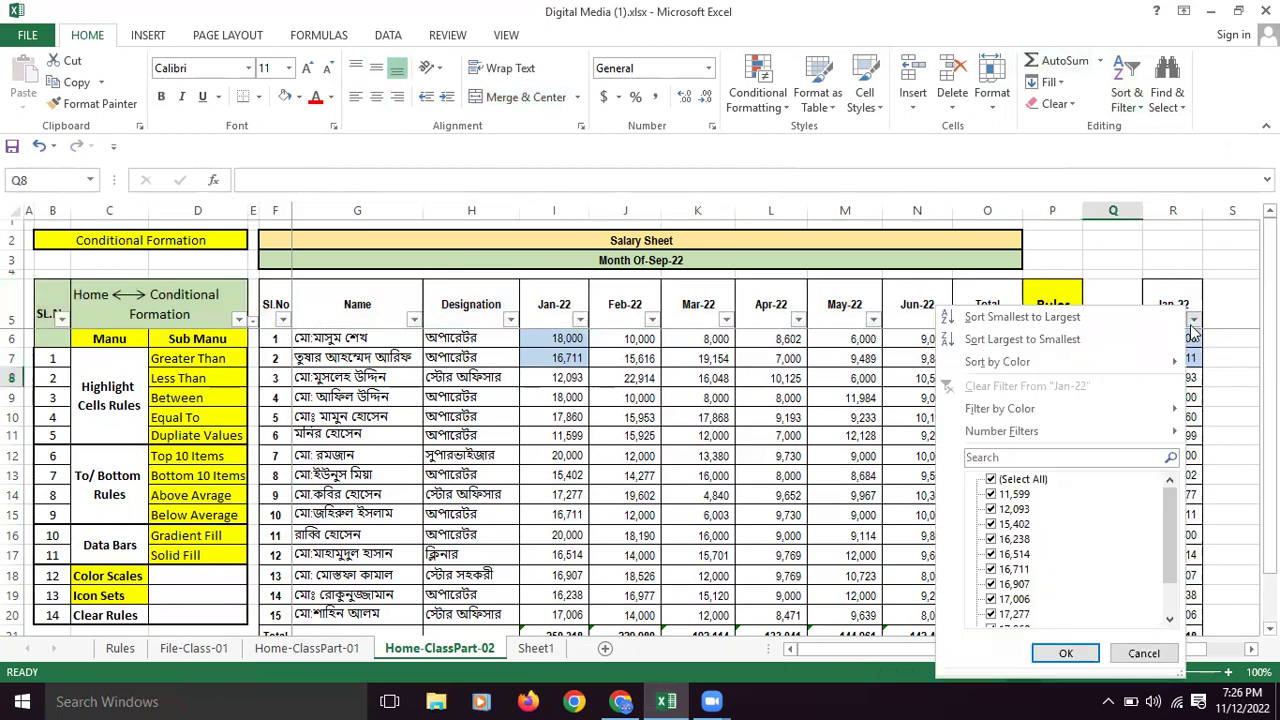
{"action": "left_click", "coordinate": [1005, 318]}
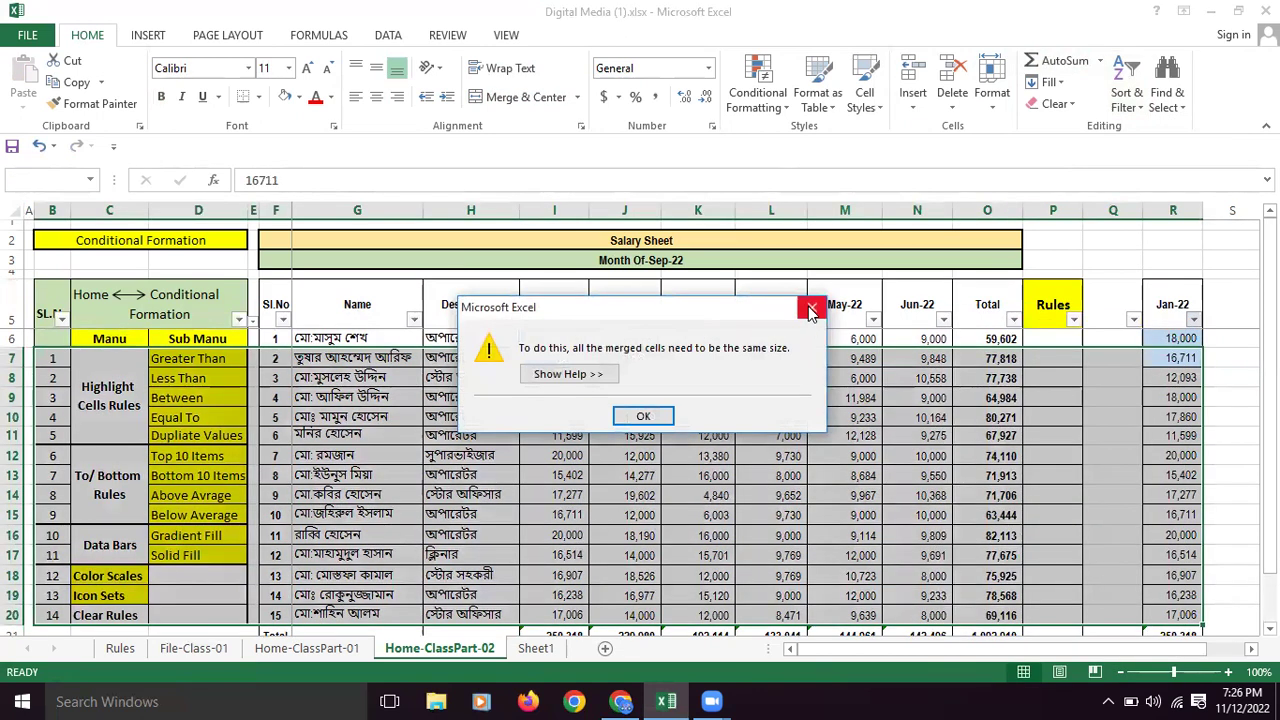
{"action": "left_click", "coordinate": [811, 311]}
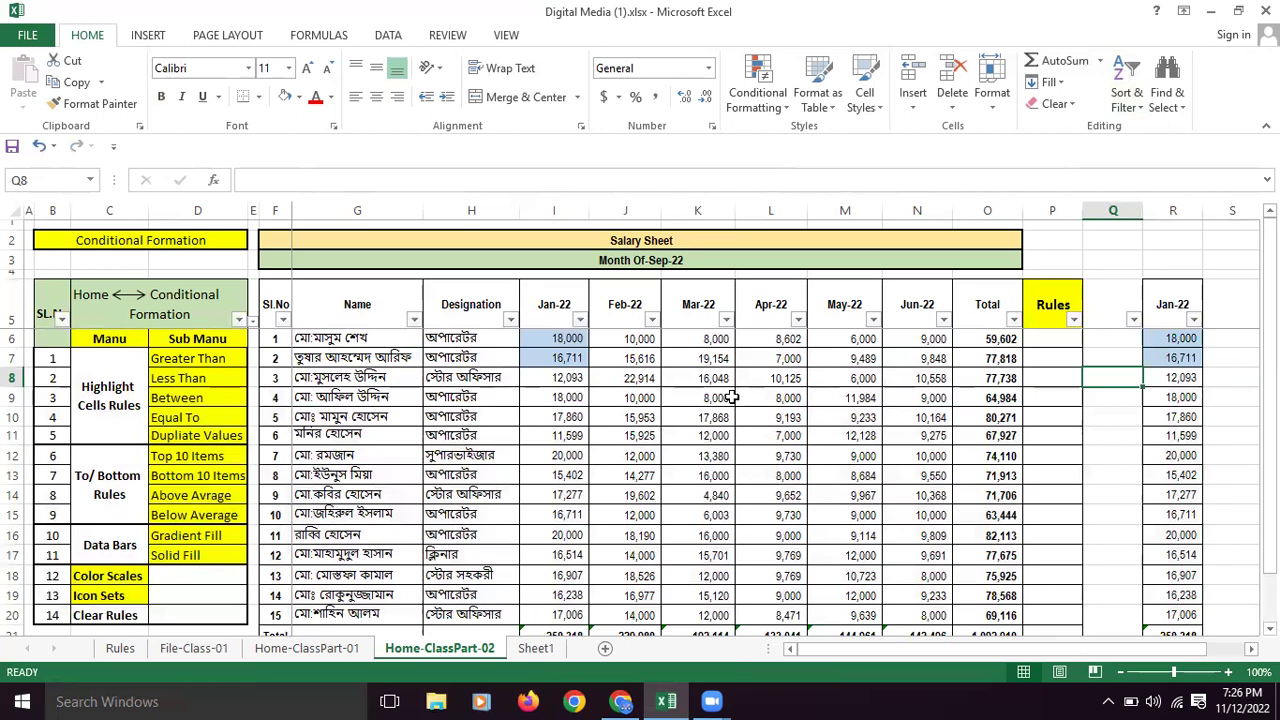
{"action": "left_click", "coordinate": [1172, 207]}
{"action": "key", "text": "ctrl+c"}
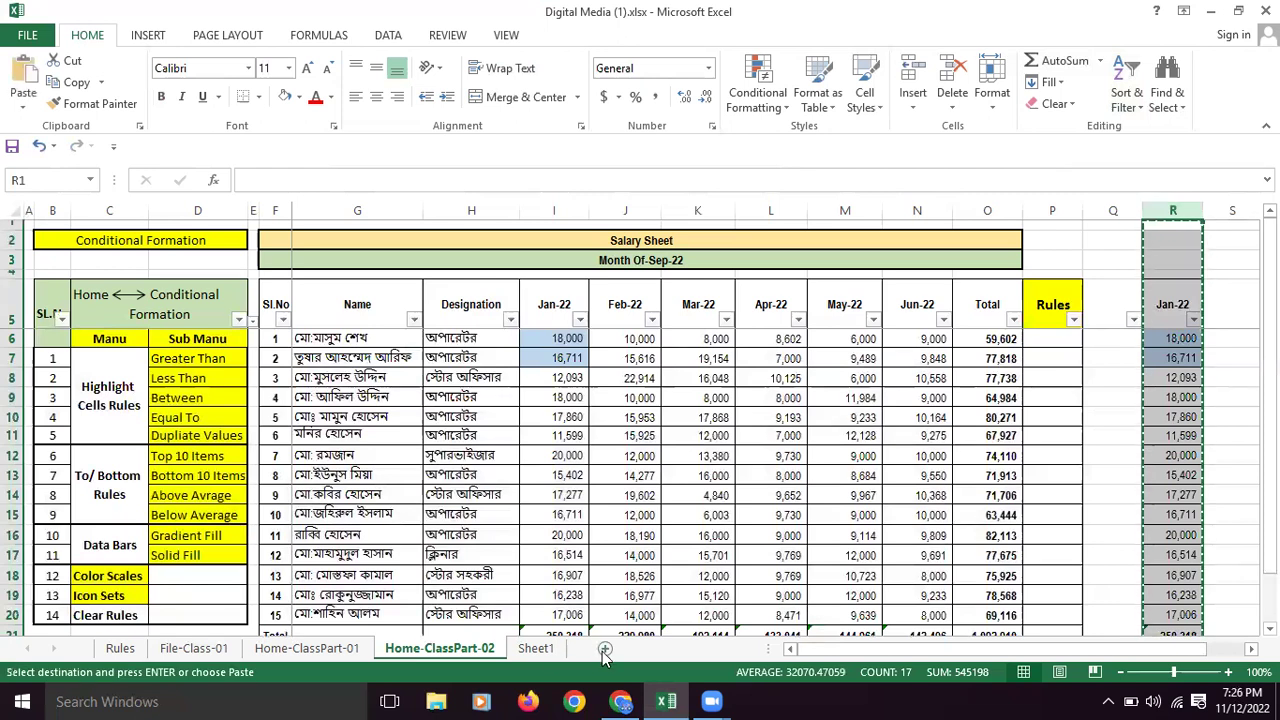
Step: Add Sheet2 and paste the copied Jan-22 column into its column G
{"action": "left_click", "coordinate": [604, 651]}
{"action": "left_click", "coordinate": [458, 265]}
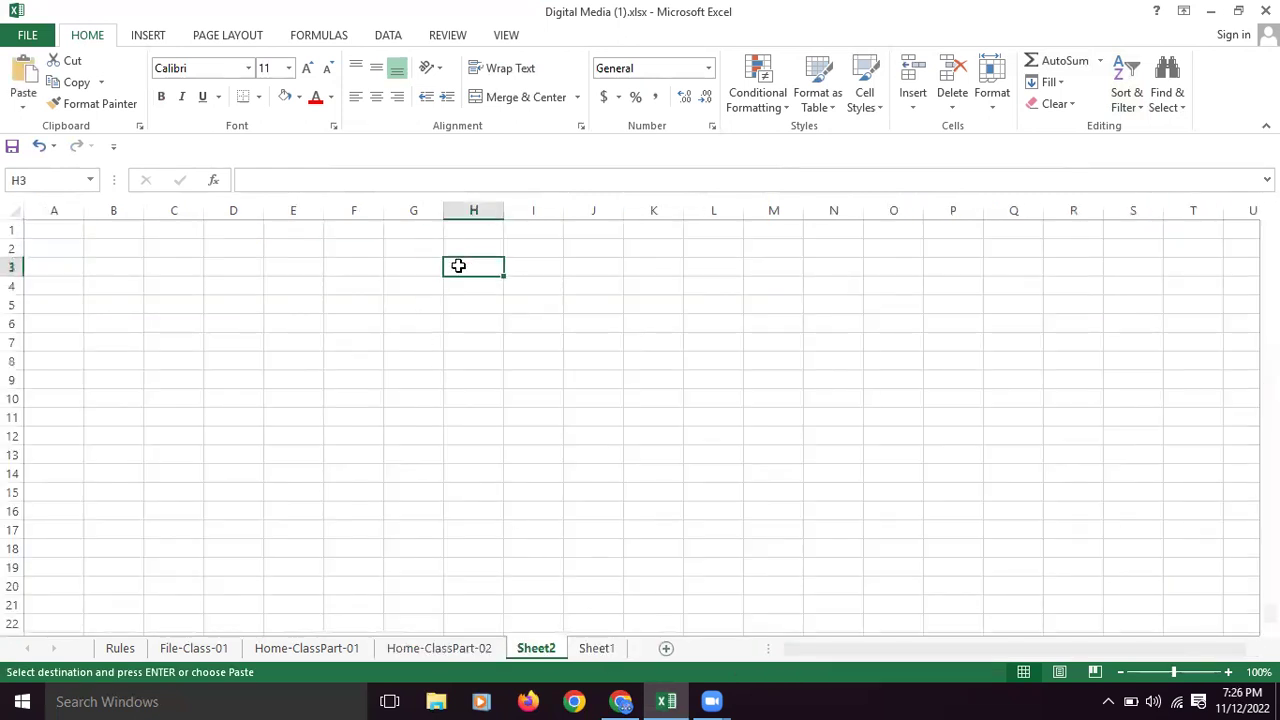
{"action": "left_click", "coordinate": [22, 78]}
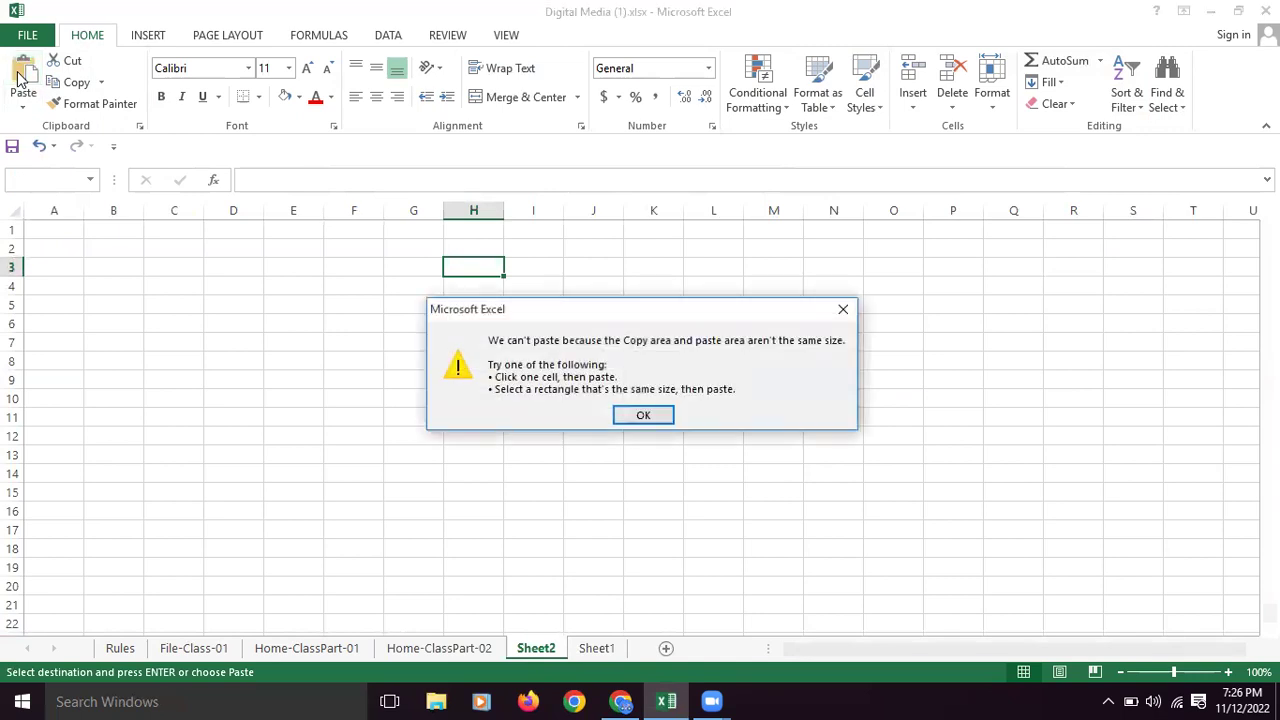
{"action": "left_click", "coordinate": [843, 309]}
{"action": "left_click", "coordinate": [411, 255]}
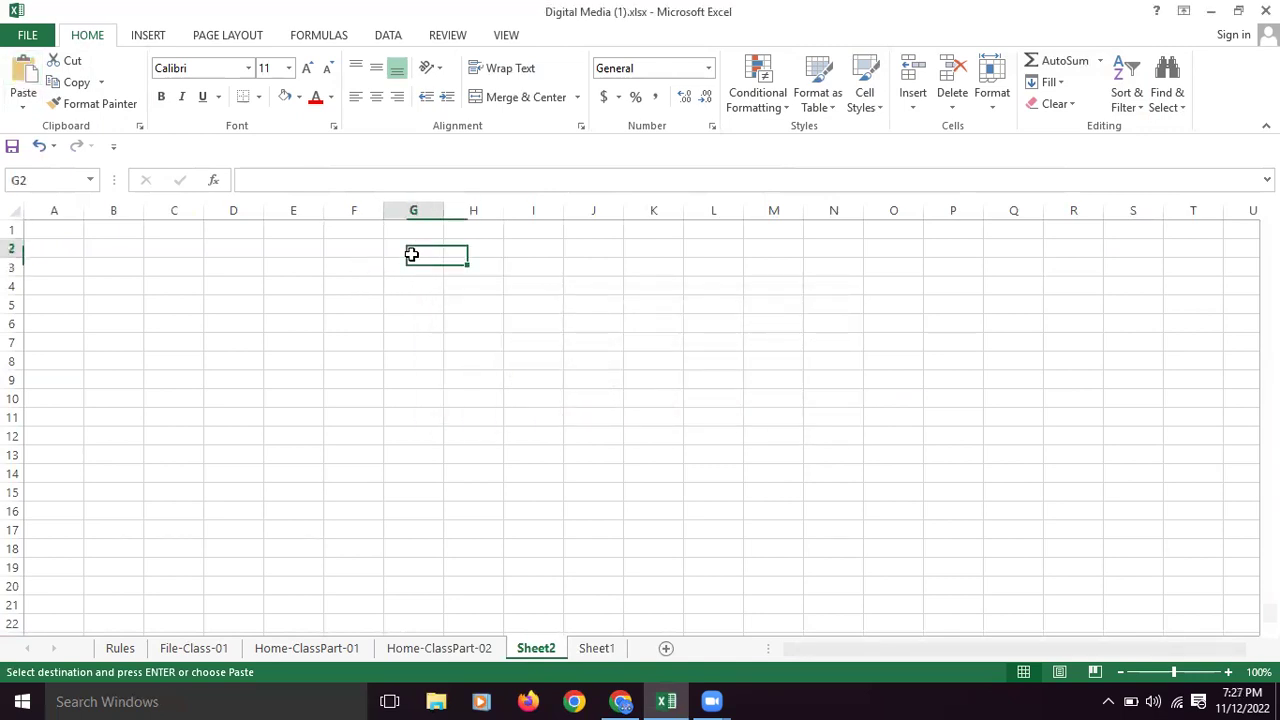
{"action": "key", "text": "ctrl+v"}
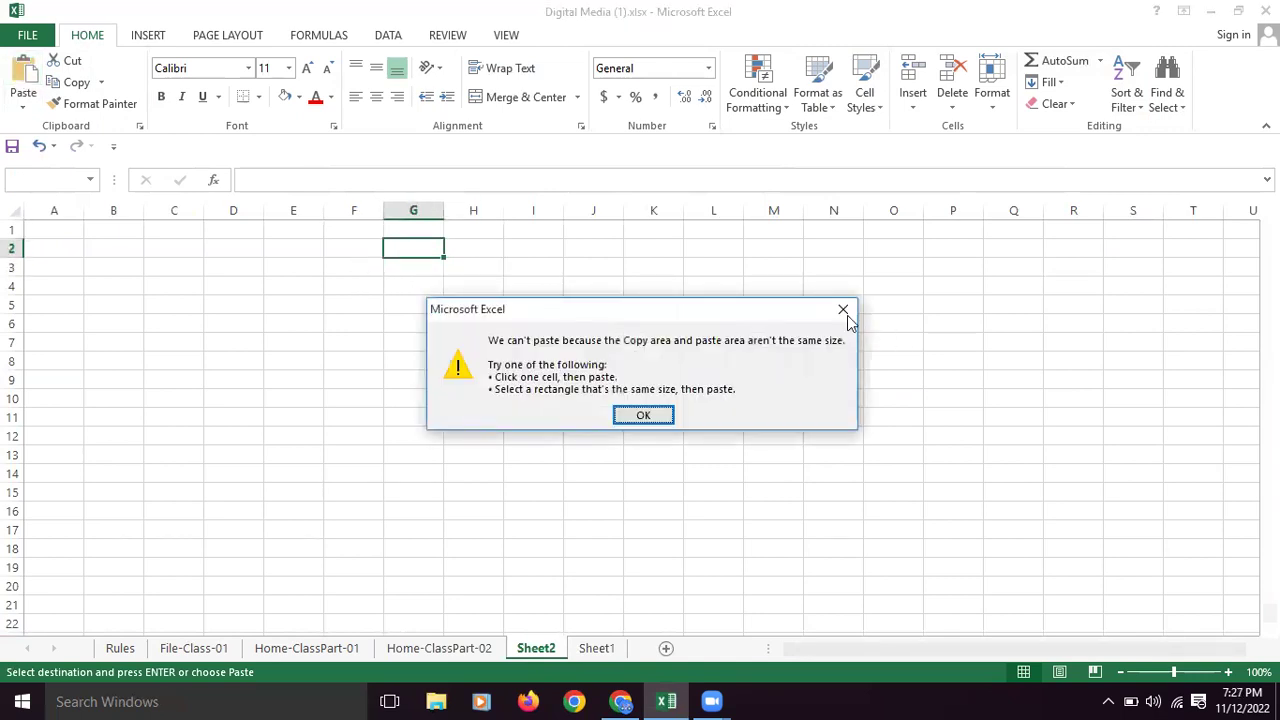
{"action": "left_click", "coordinate": [847, 315]}
{"action": "left_click", "coordinate": [460, 648]}
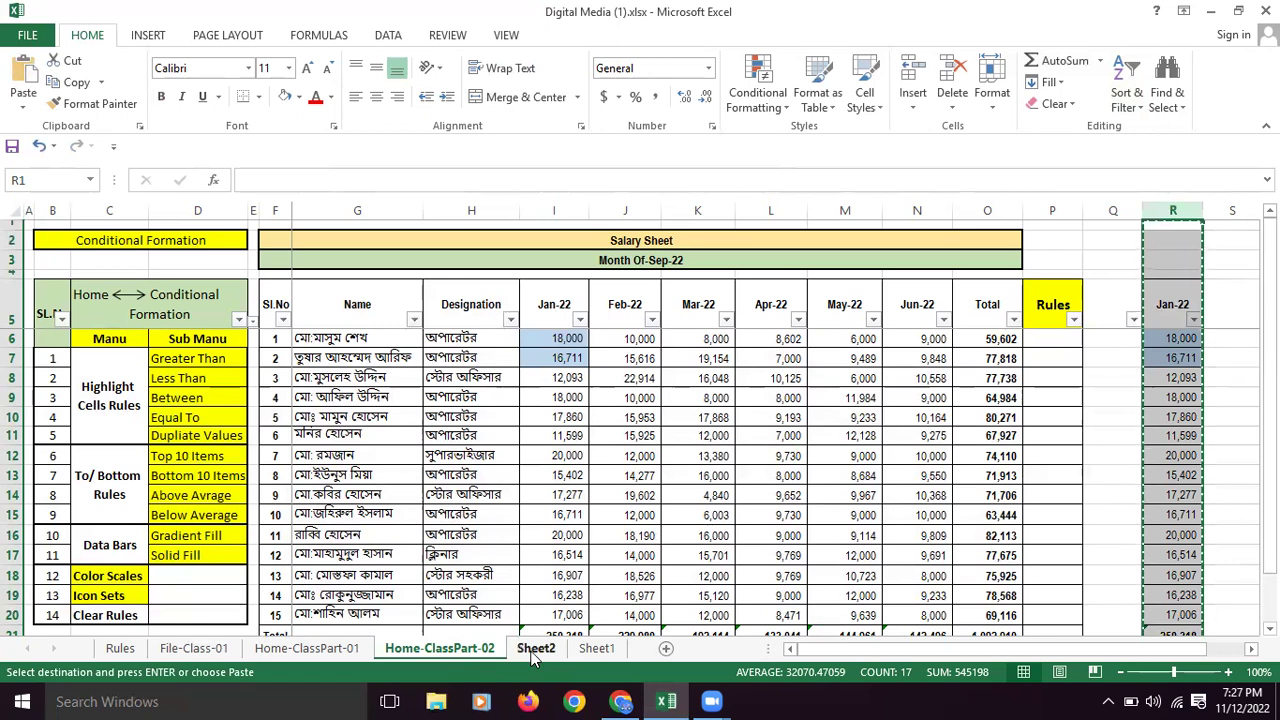
{"action": "left_click", "coordinate": [588, 650]}
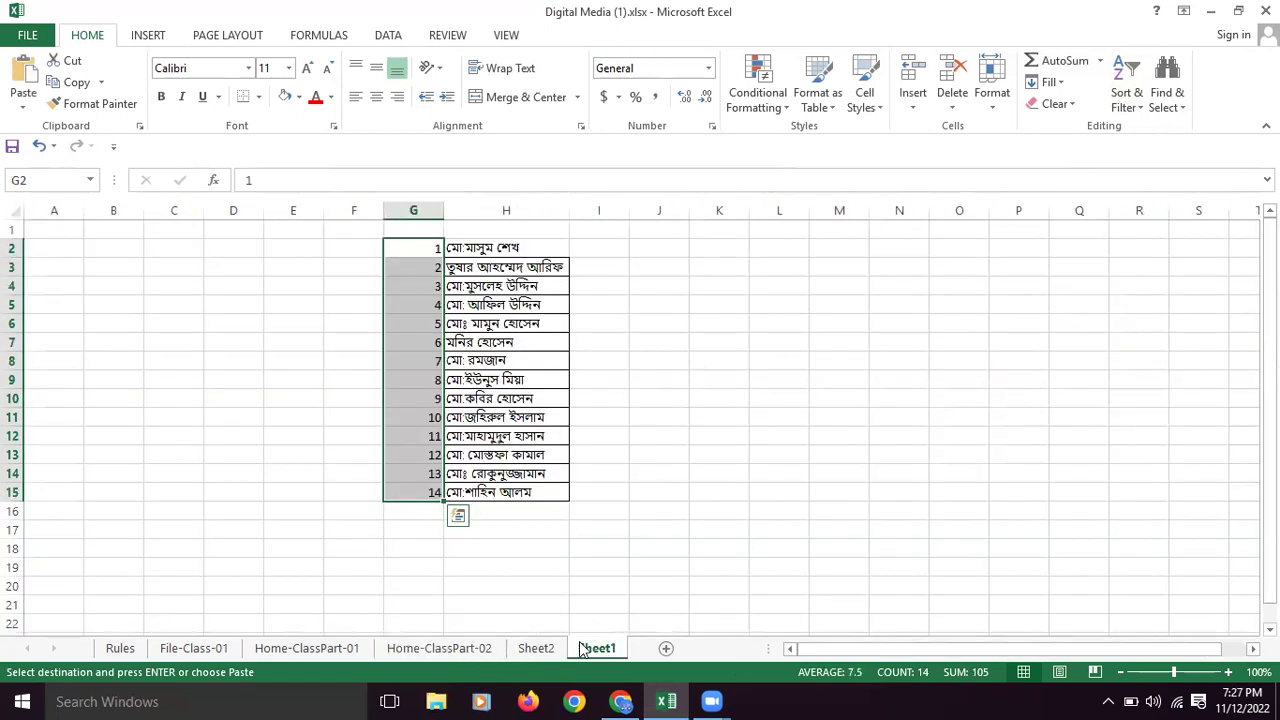
{"action": "left_click", "coordinate": [536, 648]}
{"action": "left_click", "coordinate": [415, 210]}
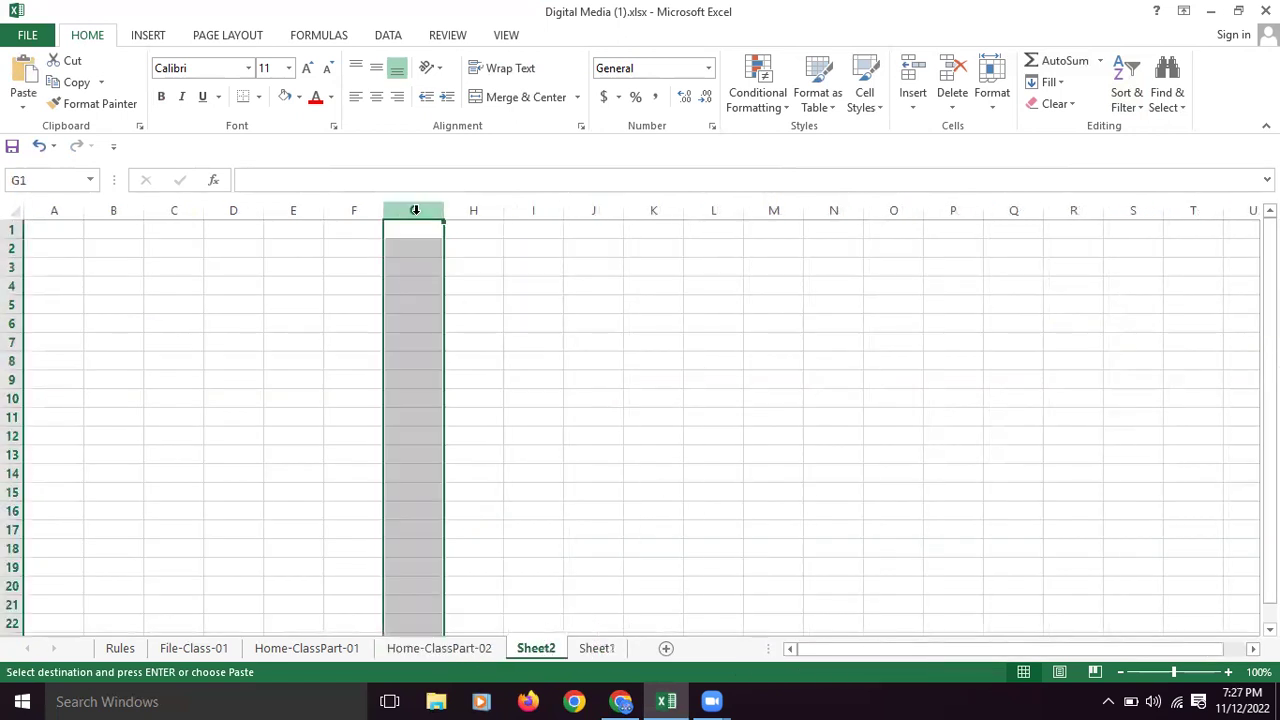
{"action": "key", "text": "ctrl+v"}
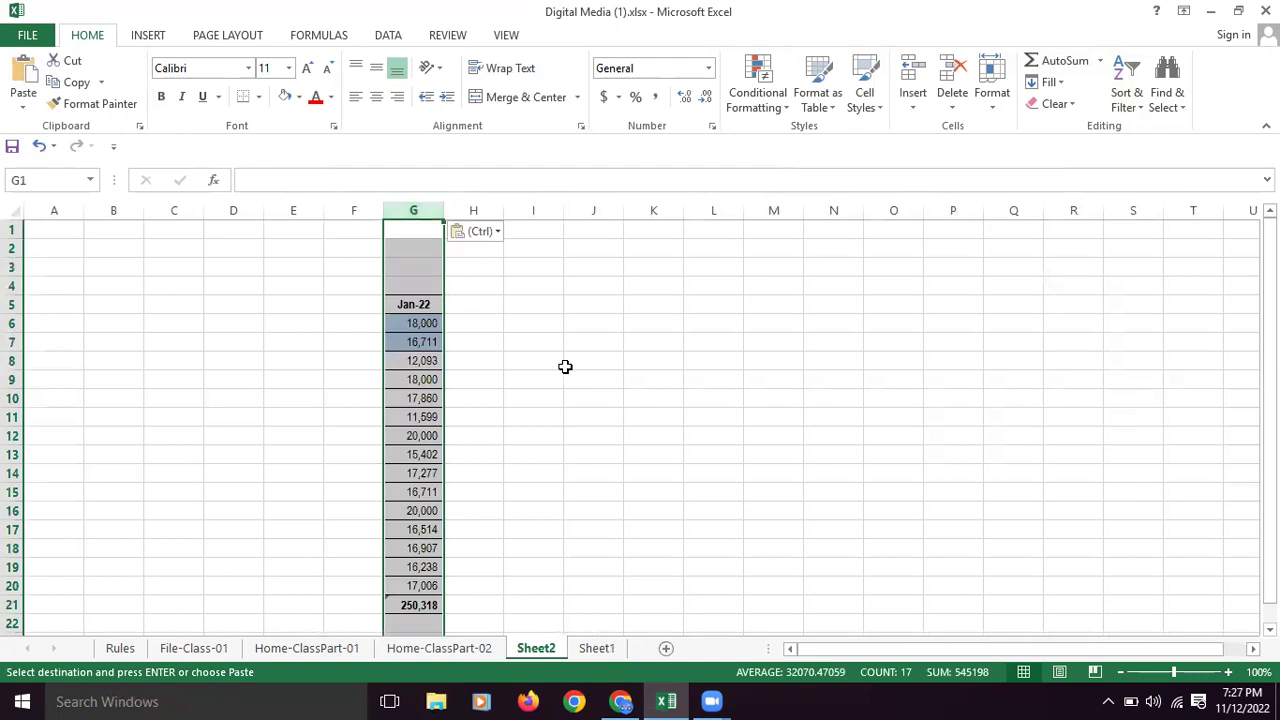
Step: Add a filter at G5 and sort Jan-22 largest to smallest
{"action": "left_click", "coordinate": [418, 306]}
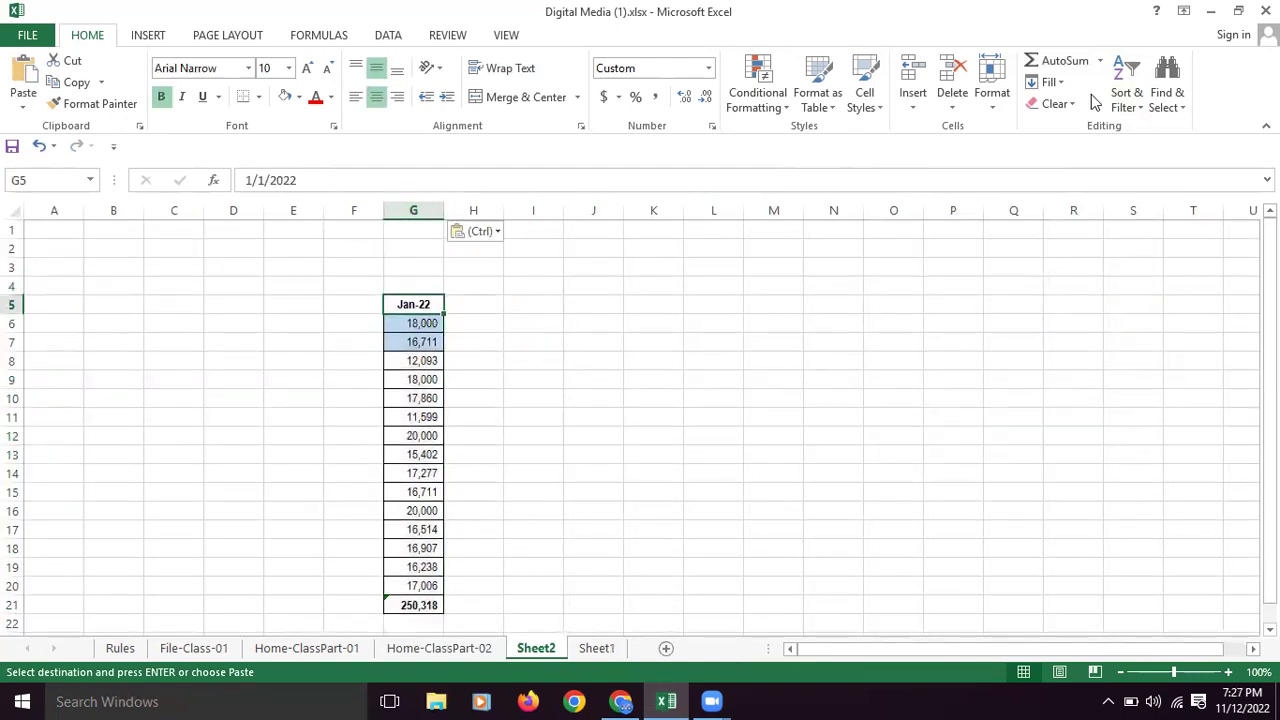
{"action": "left_click", "coordinate": [1125, 100]}
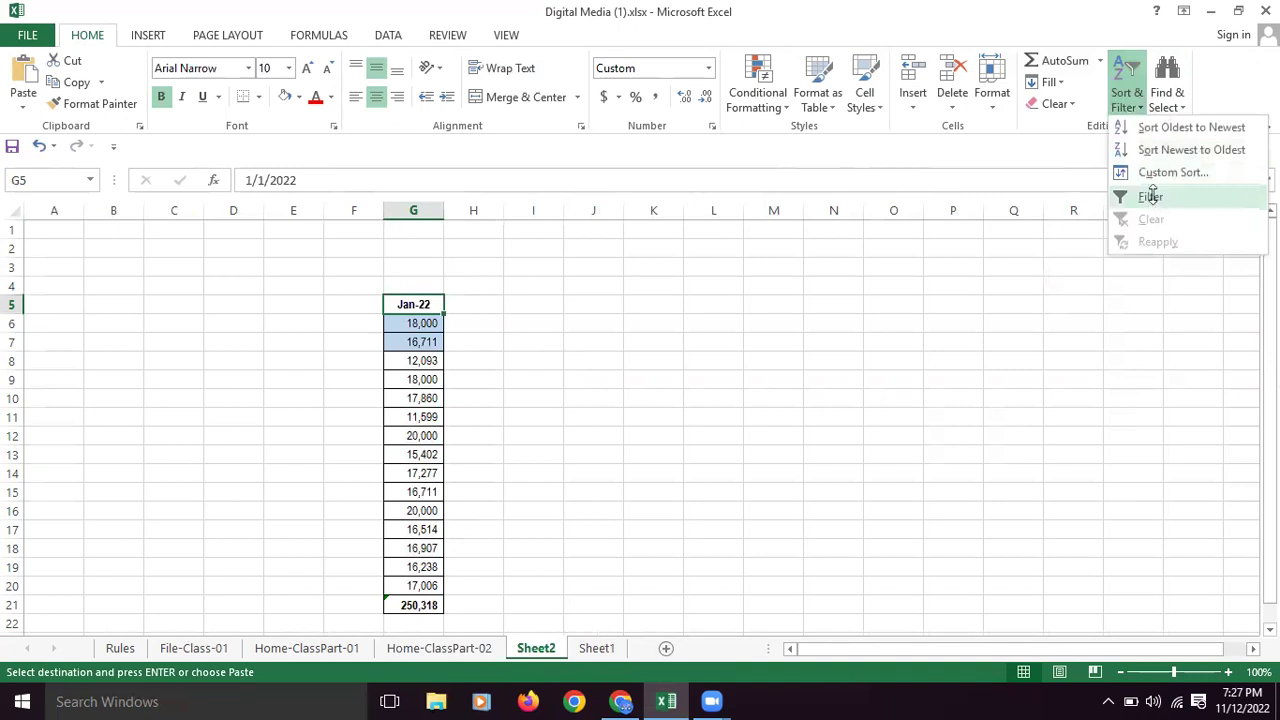
{"action": "left_click", "coordinate": [1151, 196]}
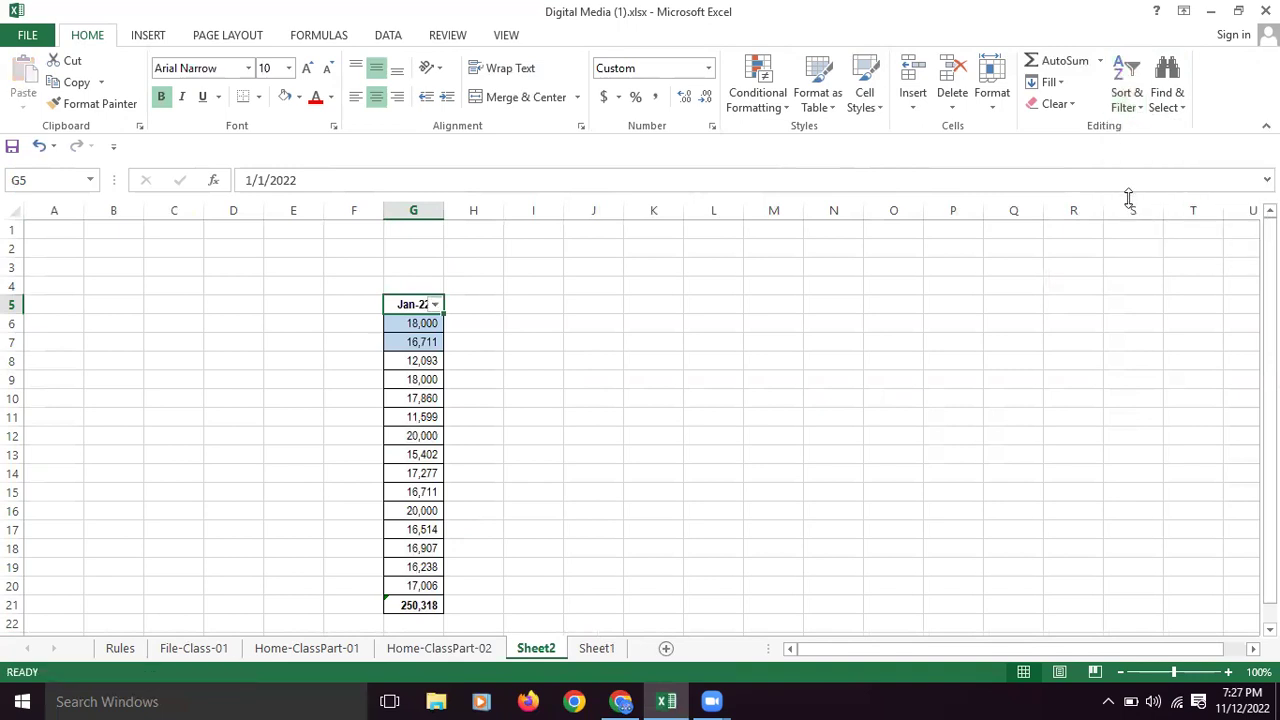
{"action": "left_click", "coordinate": [435, 308]}
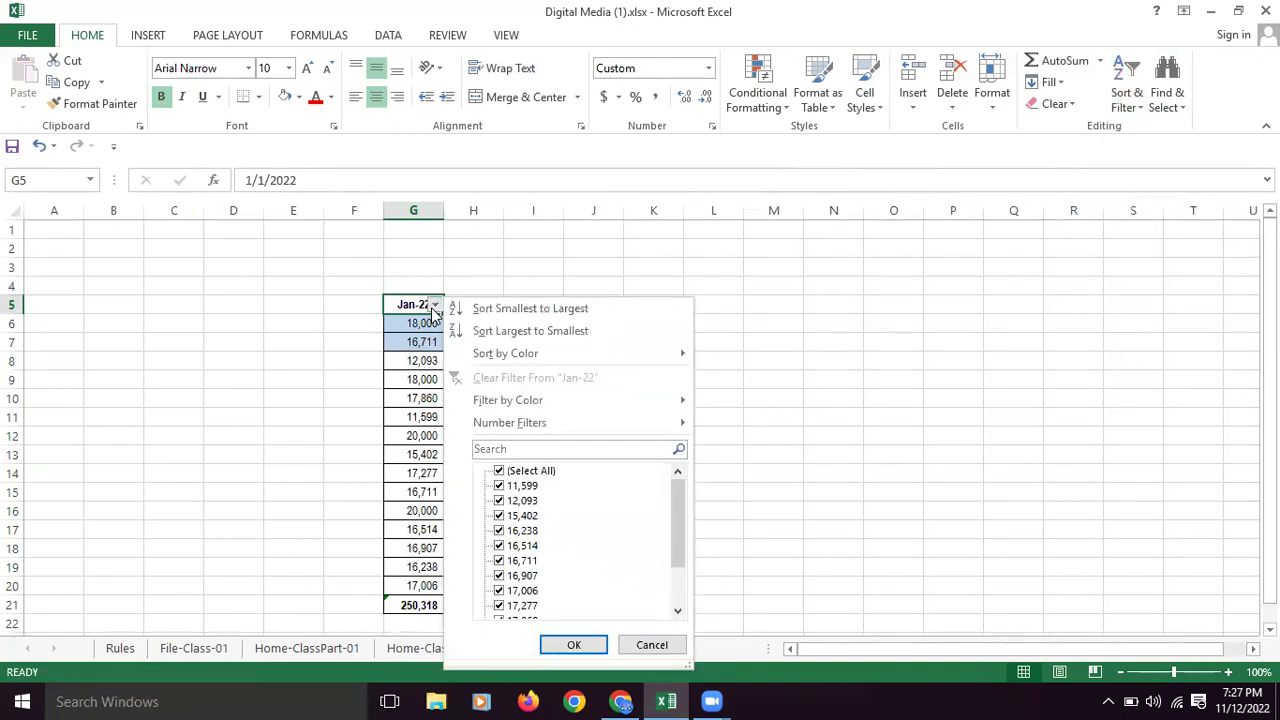
{"action": "left_click", "coordinate": [517, 310]}
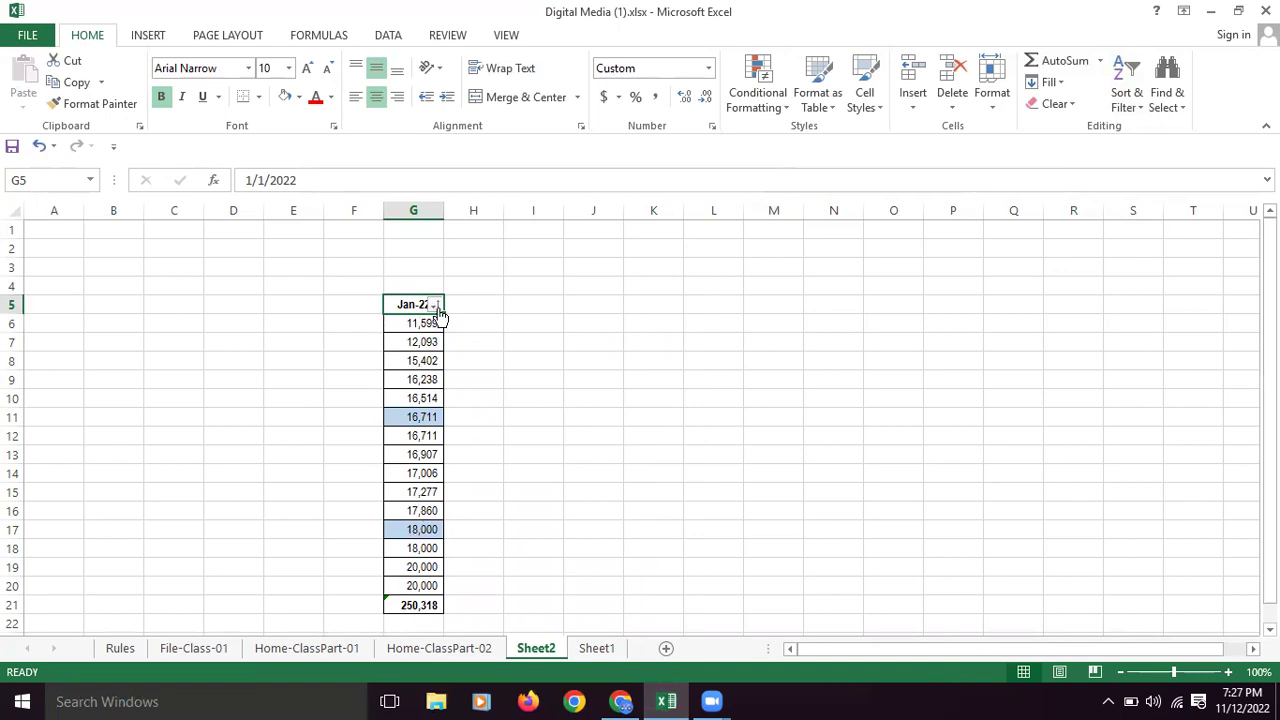
{"action": "left_click", "coordinate": [436, 304]}
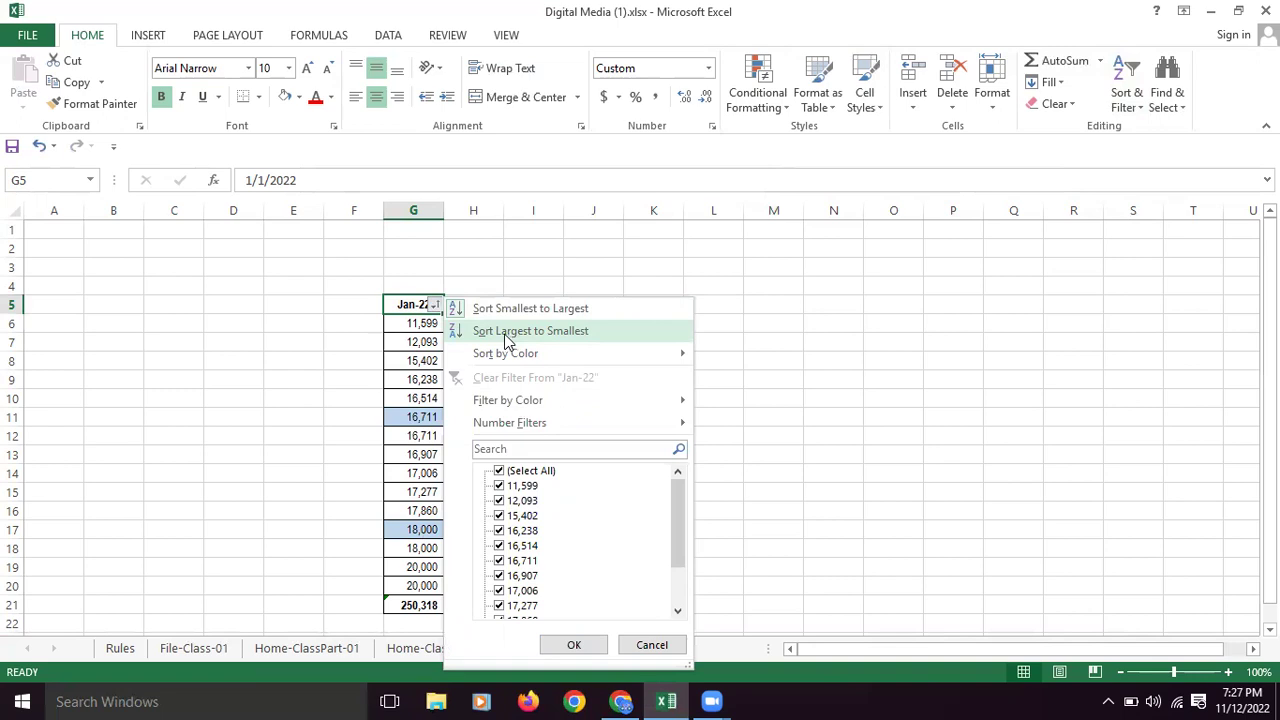
{"action": "left_click", "coordinate": [507, 333]}
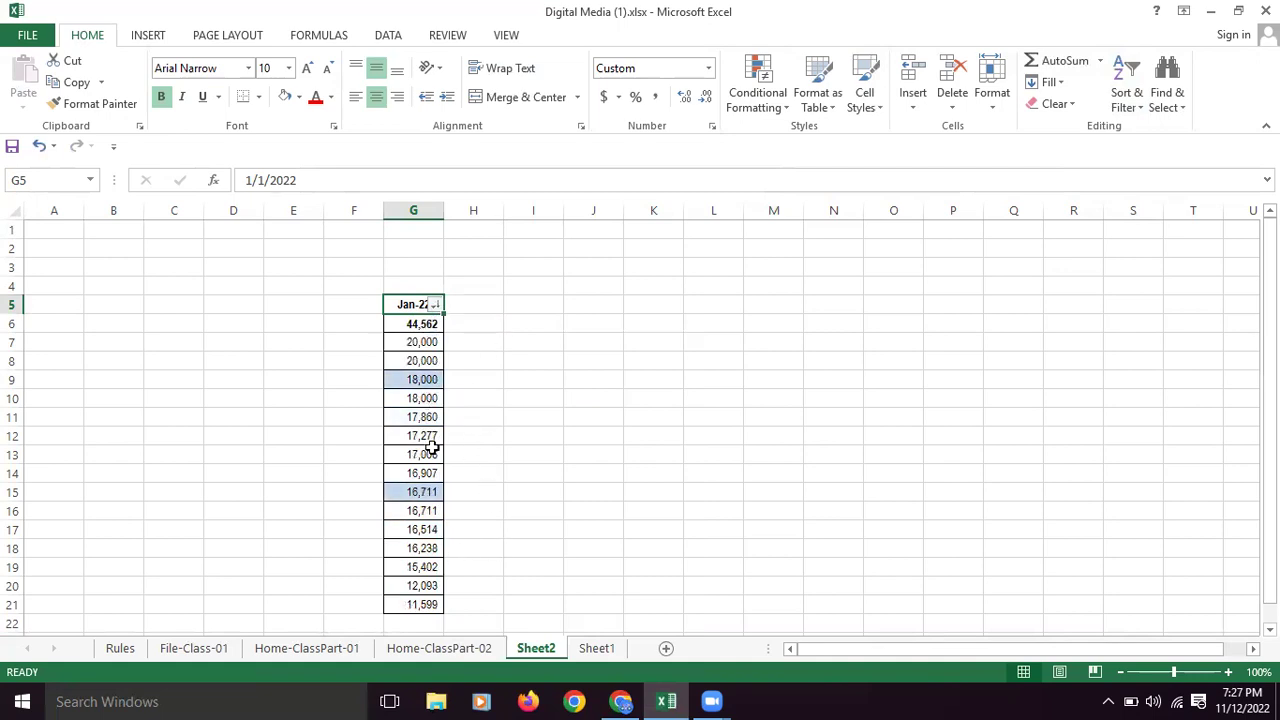
Step: Check the sorted values from 44,562 in G6 down to 18,000 in G9
{"action": "left_click", "coordinate": [427, 322]}
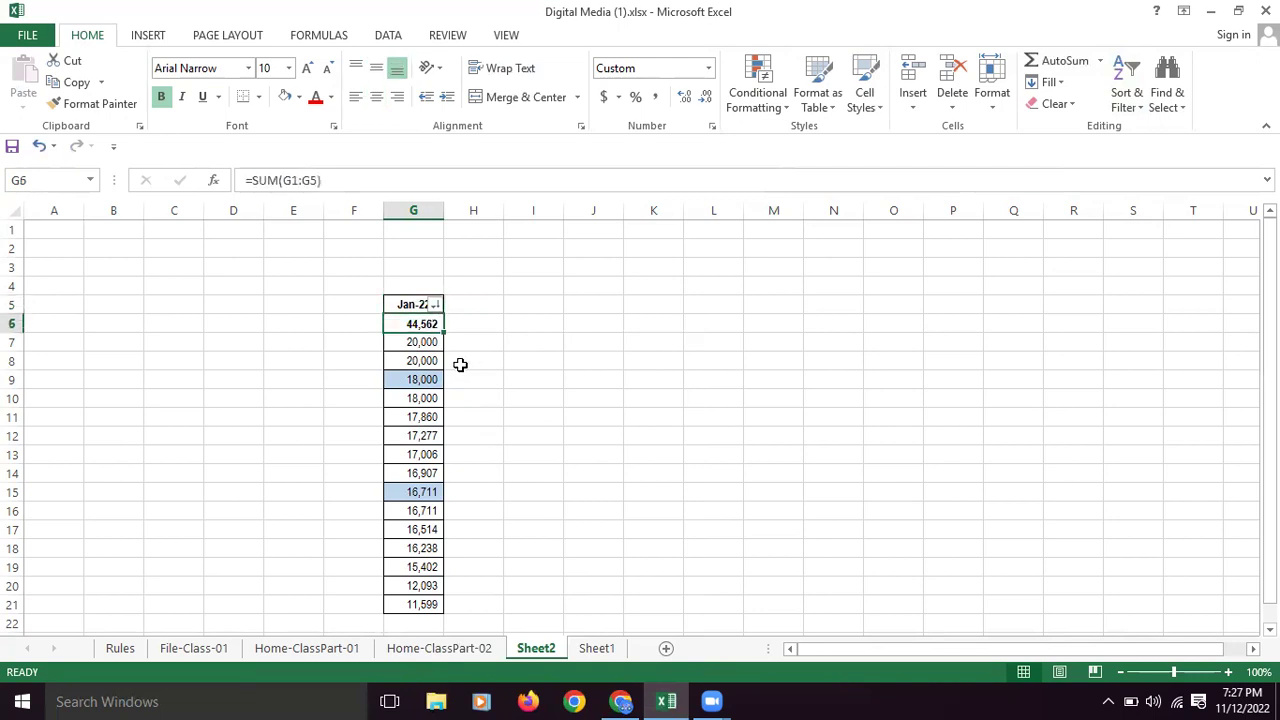
{"action": "left_click", "coordinate": [414, 343]}
{"action": "left_click", "coordinate": [420, 361]}
{"action": "left_click", "coordinate": [420, 385]}
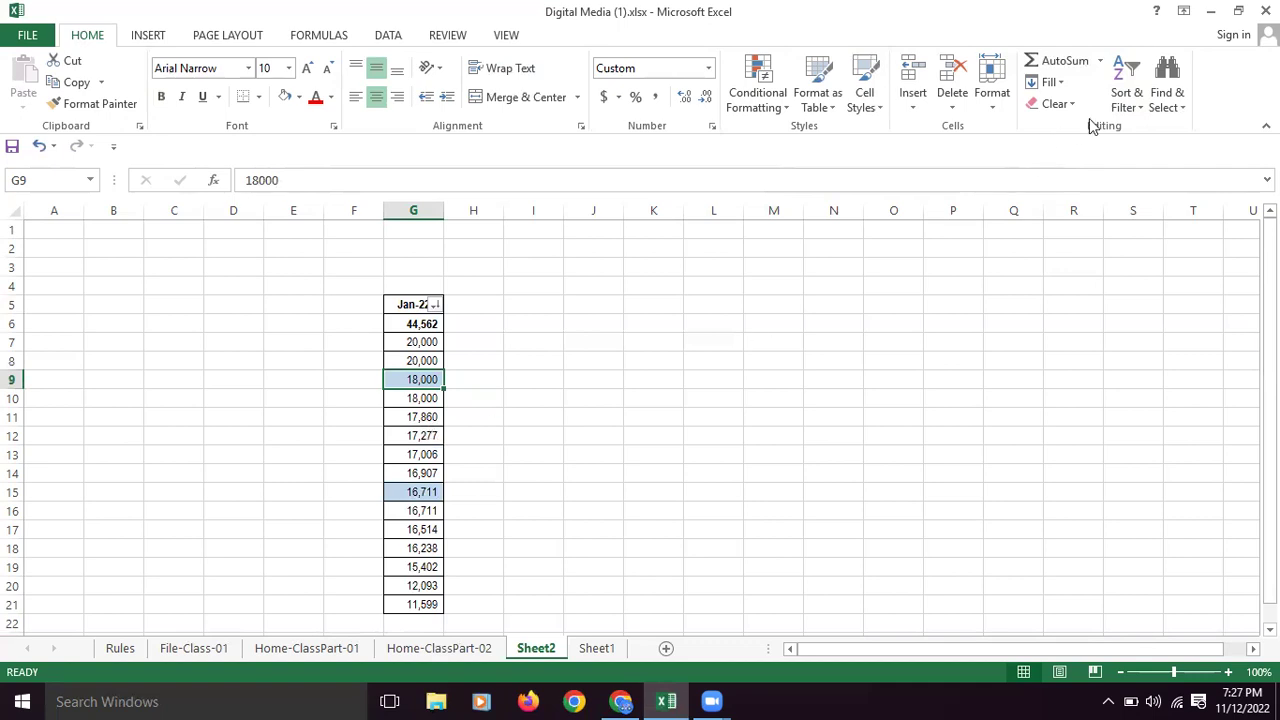
{"action": "left_click", "coordinate": [1127, 98]}
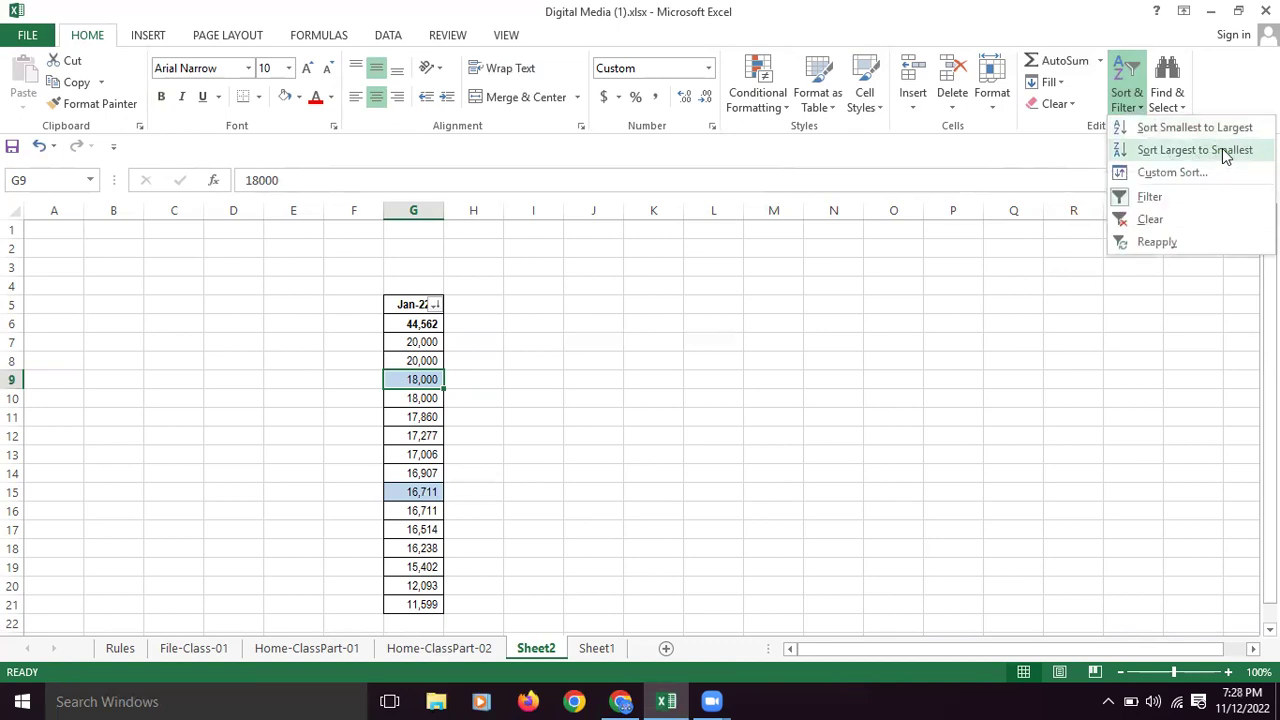
{"action": "left_click", "coordinate": [1007, 378]}
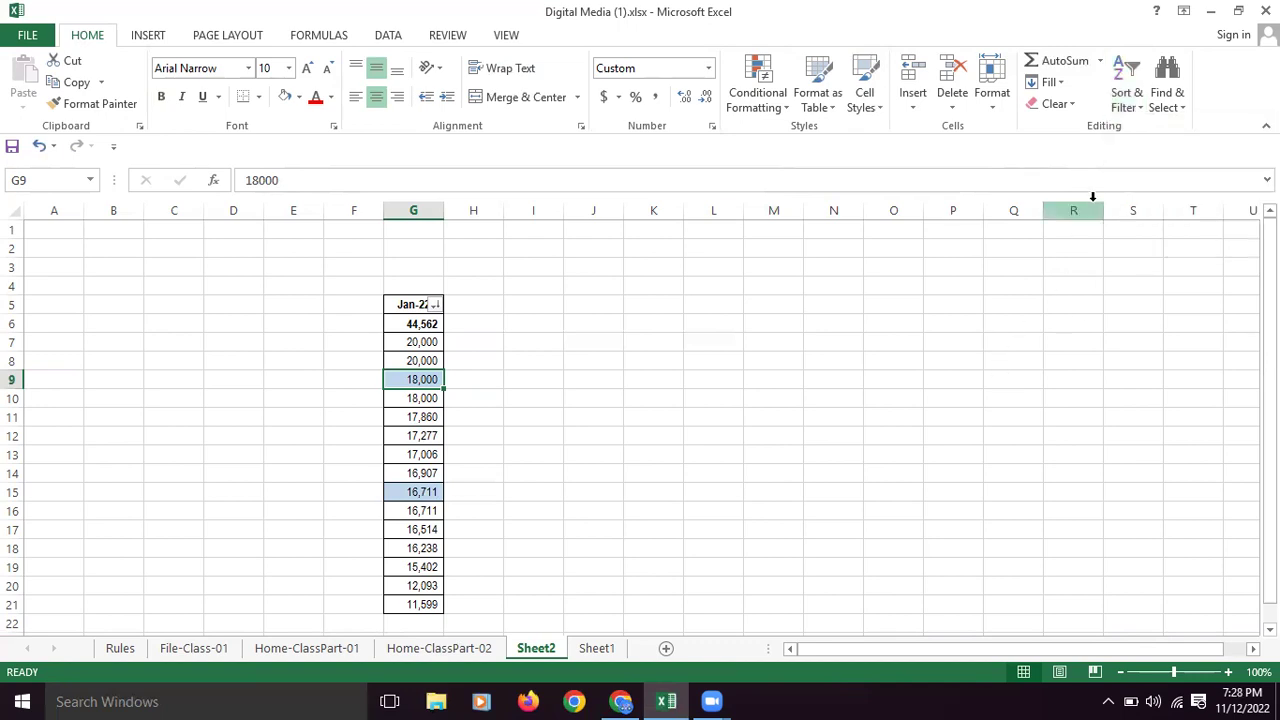
Step: Delete all values from column G on Sheet2
{"action": "left_click", "coordinate": [415, 197]}
{"action": "key", "text": "Delete"}
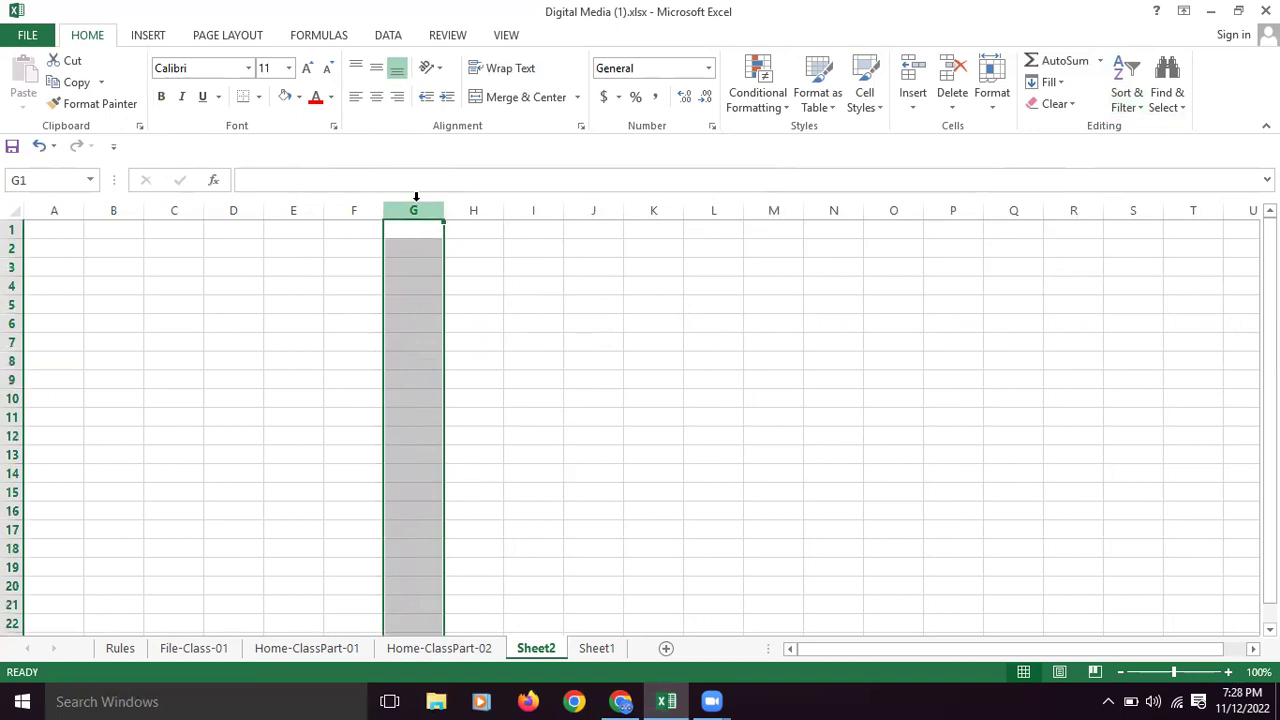
{"action": "left_click", "coordinate": [565, 321]}
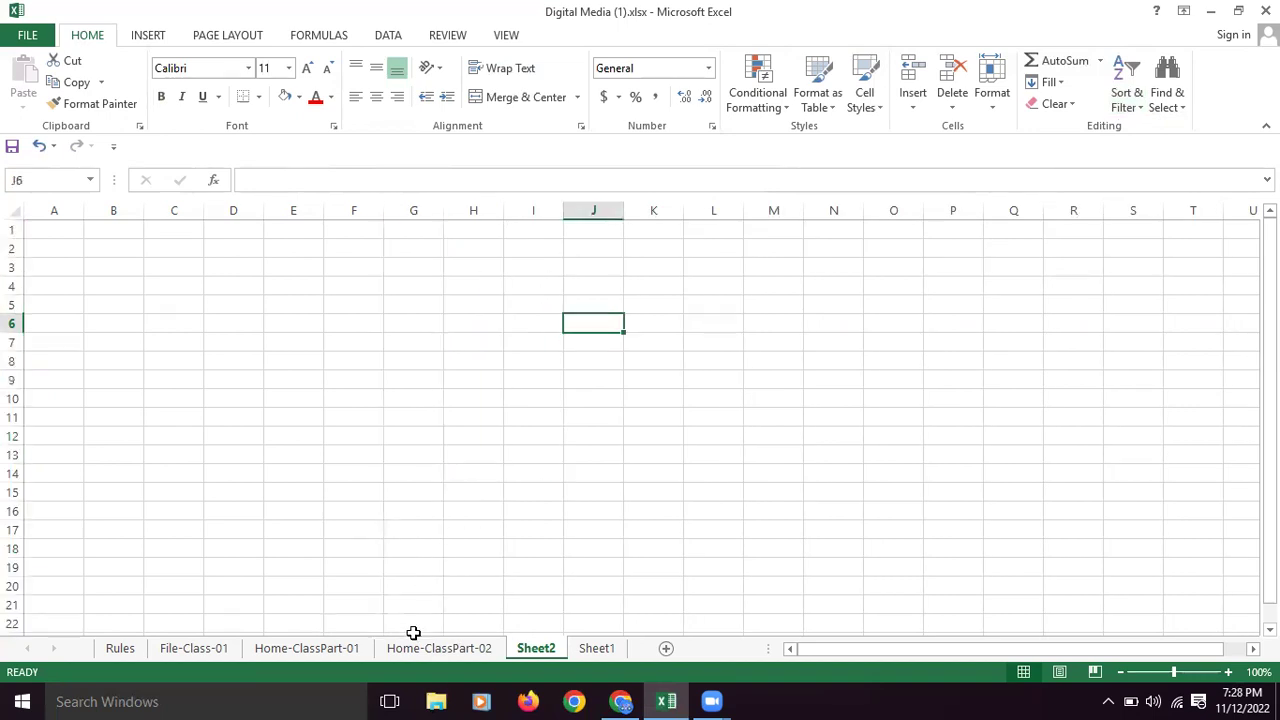
Step: Enter B, U, C, A, K, D in I5:I10 and start the Description header in I4
{"action": "left_click", "coordinate": [548, 303]}
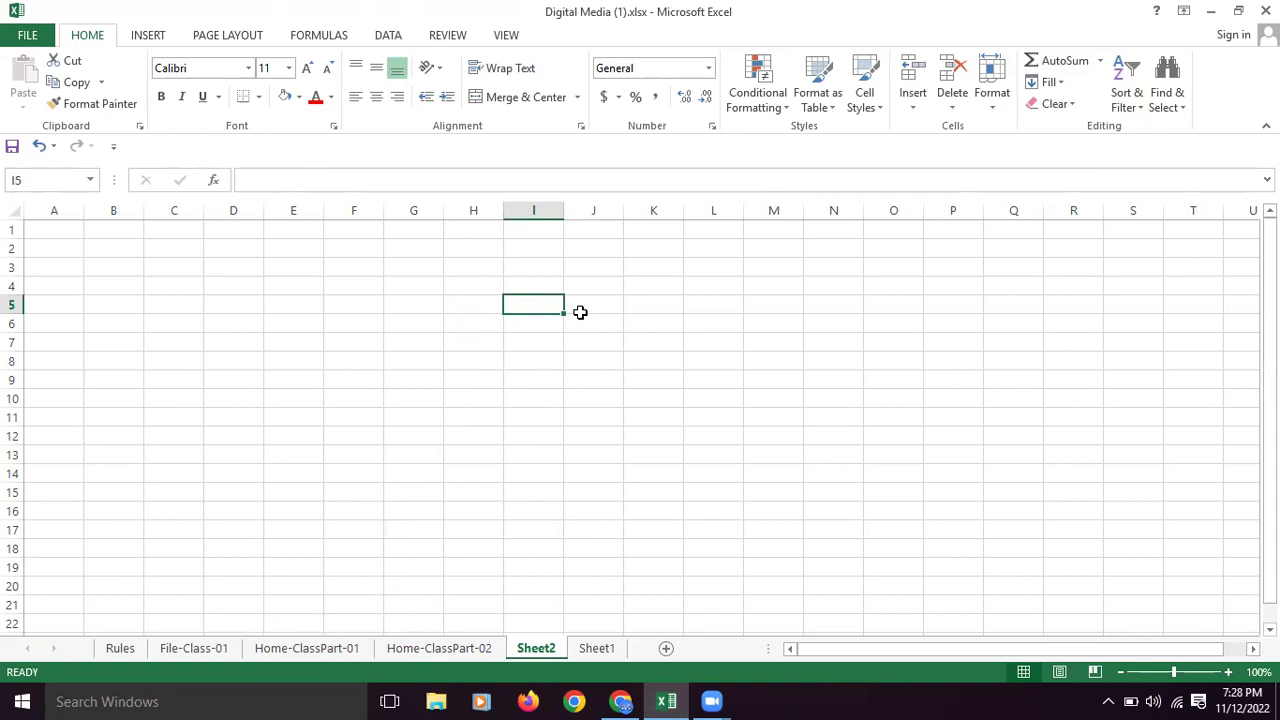
{"action": "type", "text": "B"}
{"action": "key", "text": "Return"}
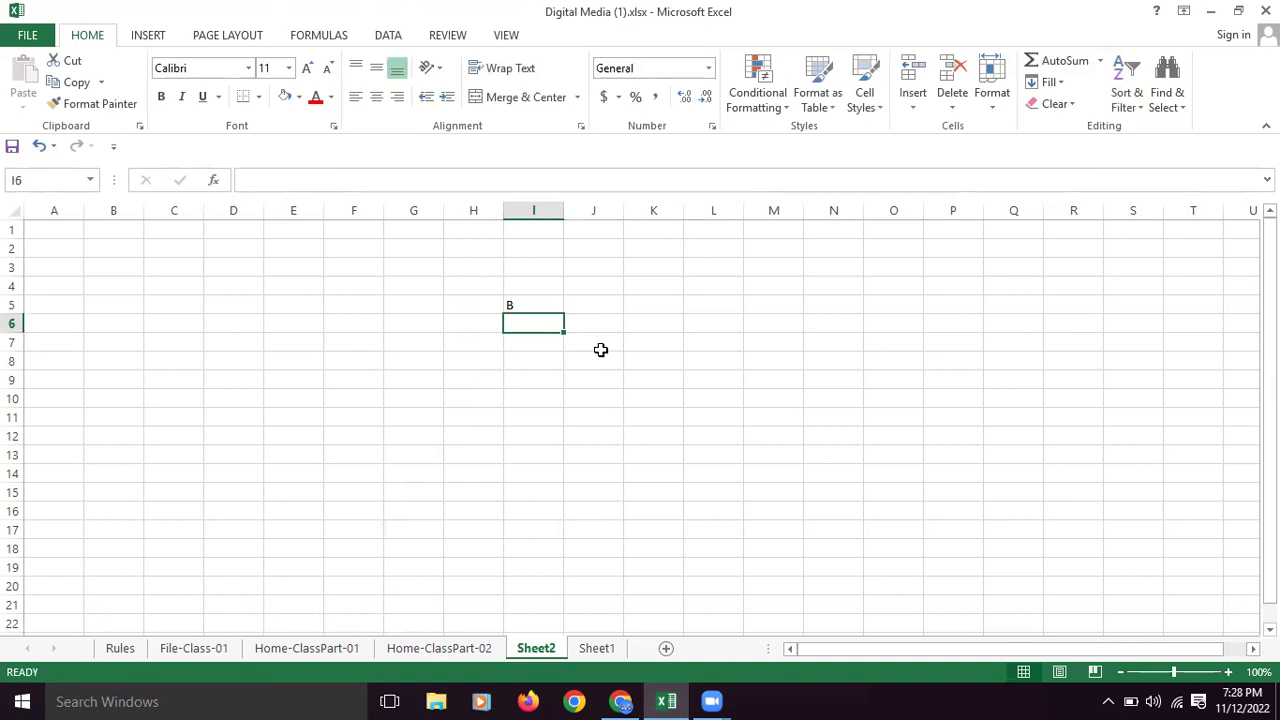
{"action": "type", "text": "U"}
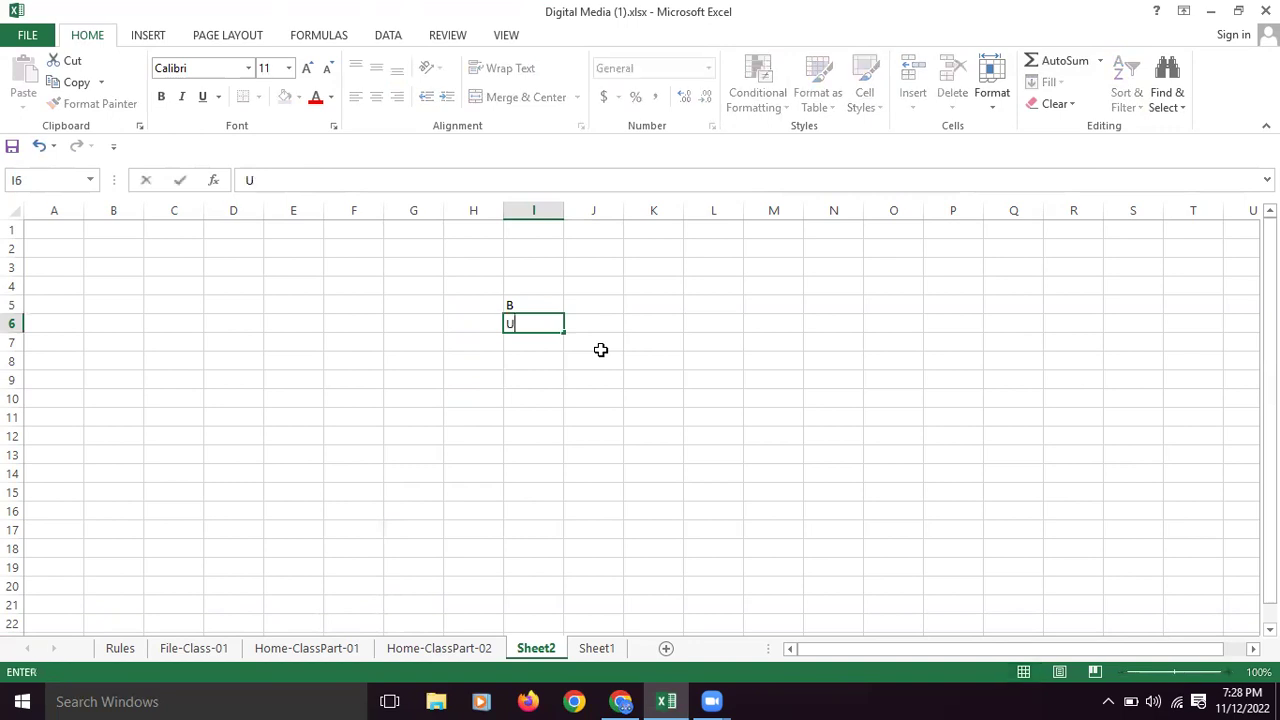
{"action": "key", "text": "Return"}
{"action": "type", "text": "C"}
{"action": "key", "text": "Return"}
{"action": "type", "text": "A"}
{"action": "key", "text": "Return"}
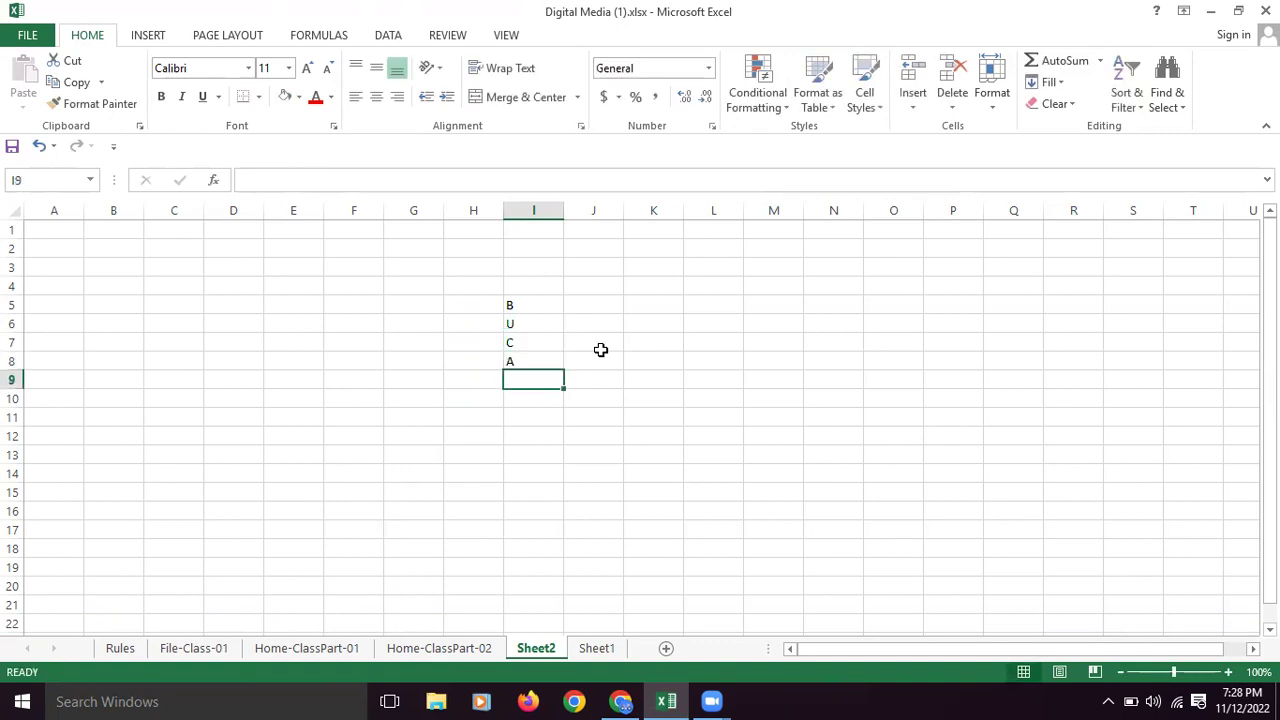
{"action": "type", "text": "K"}
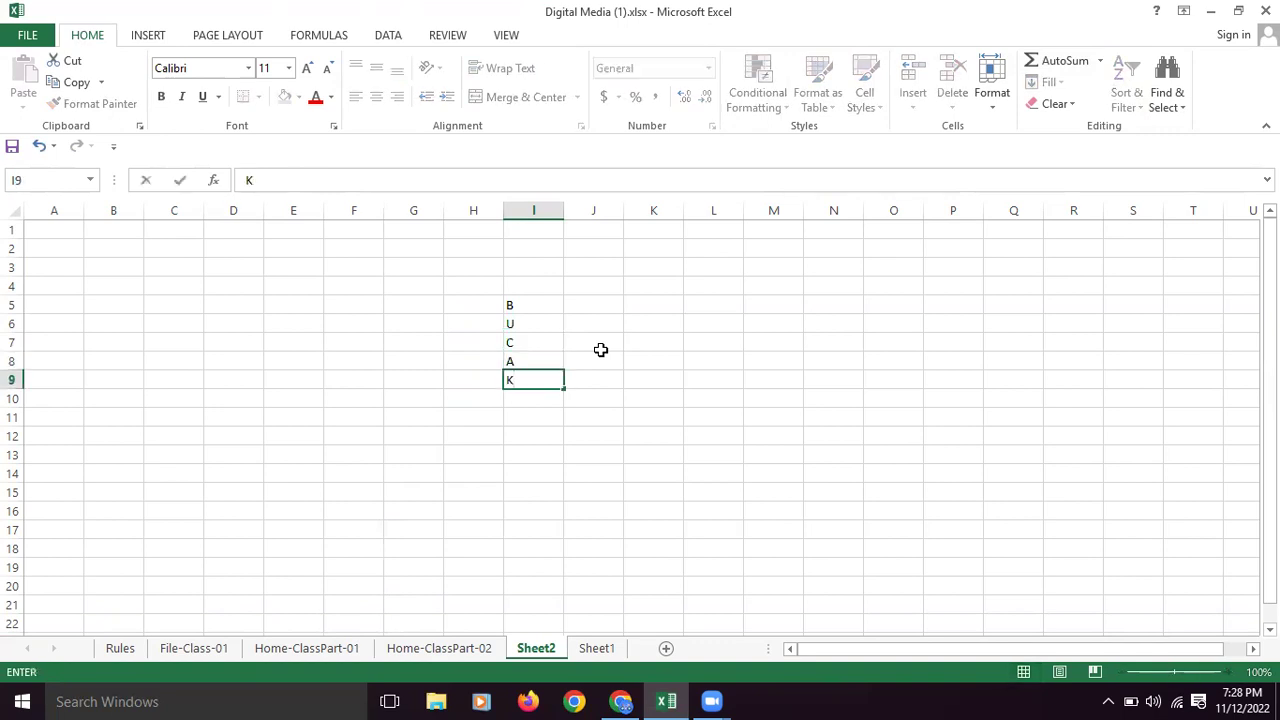
{"action": "key", "text": "Return"}
{"action": "type", "text": "D"}
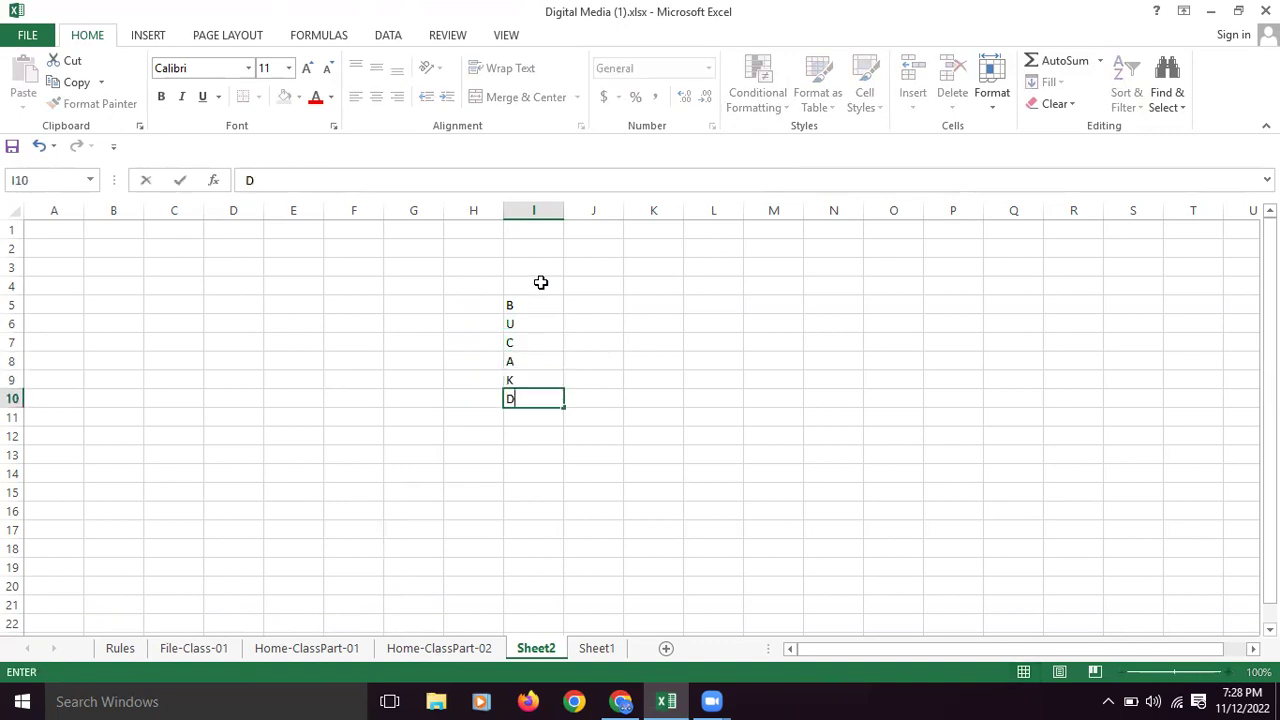
{"action": "left_click", "coordinate": [540, 282]}
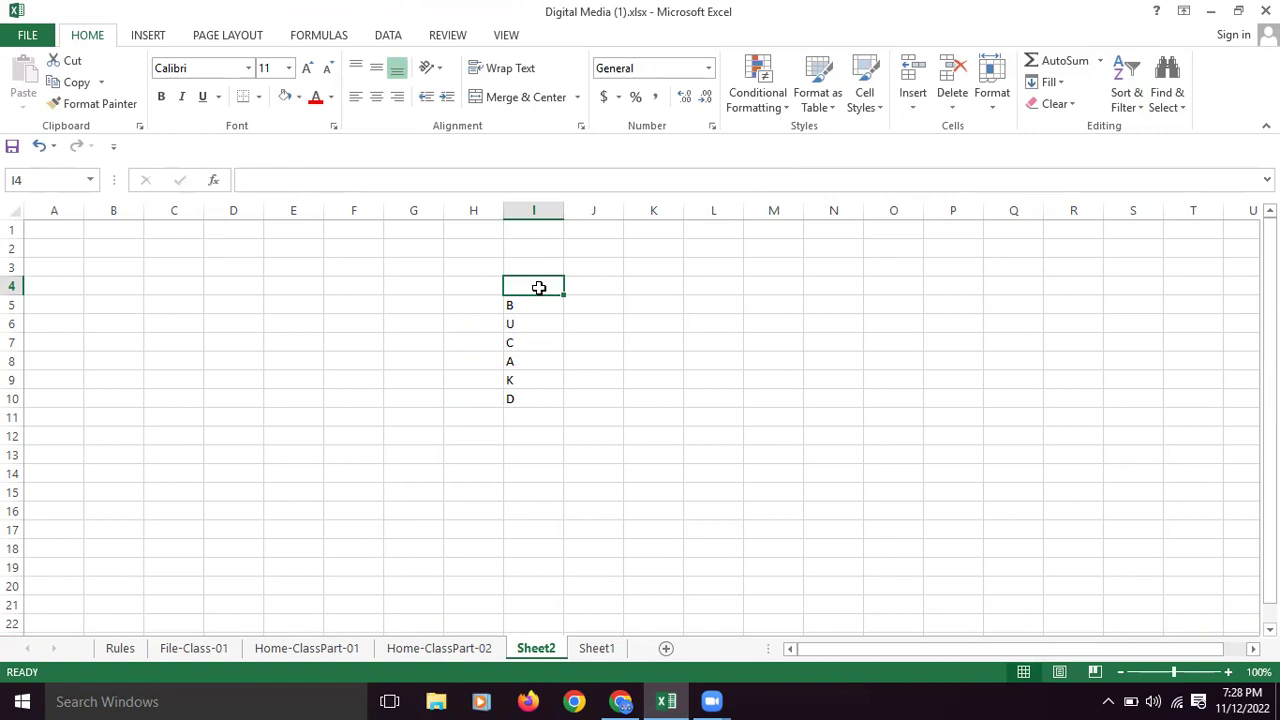
{"action": "type", "text": "Description"}
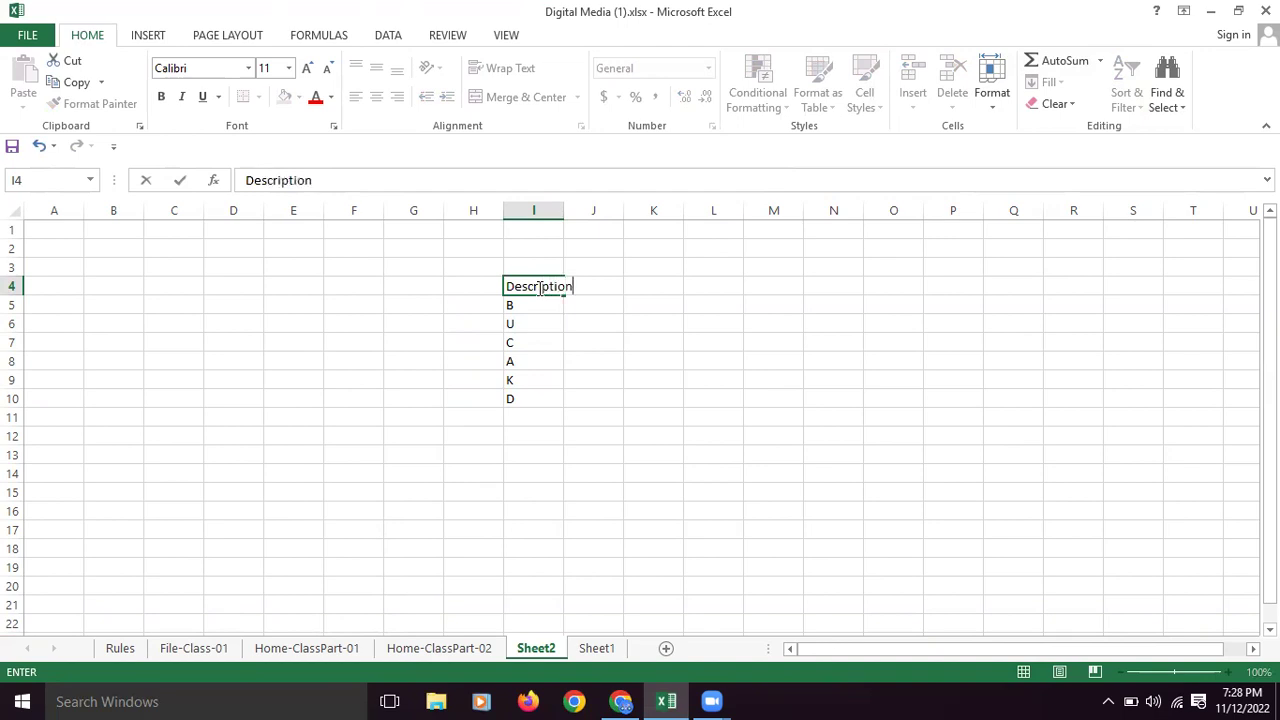
Step: Finish the Description header, widen column I, and turn on its filter
{"action": "left_click", "coordinate": [628, 343]}
{"action": "left_click_drag", "start_coordinate": [563, 210], "coordinate": [575, 210]}
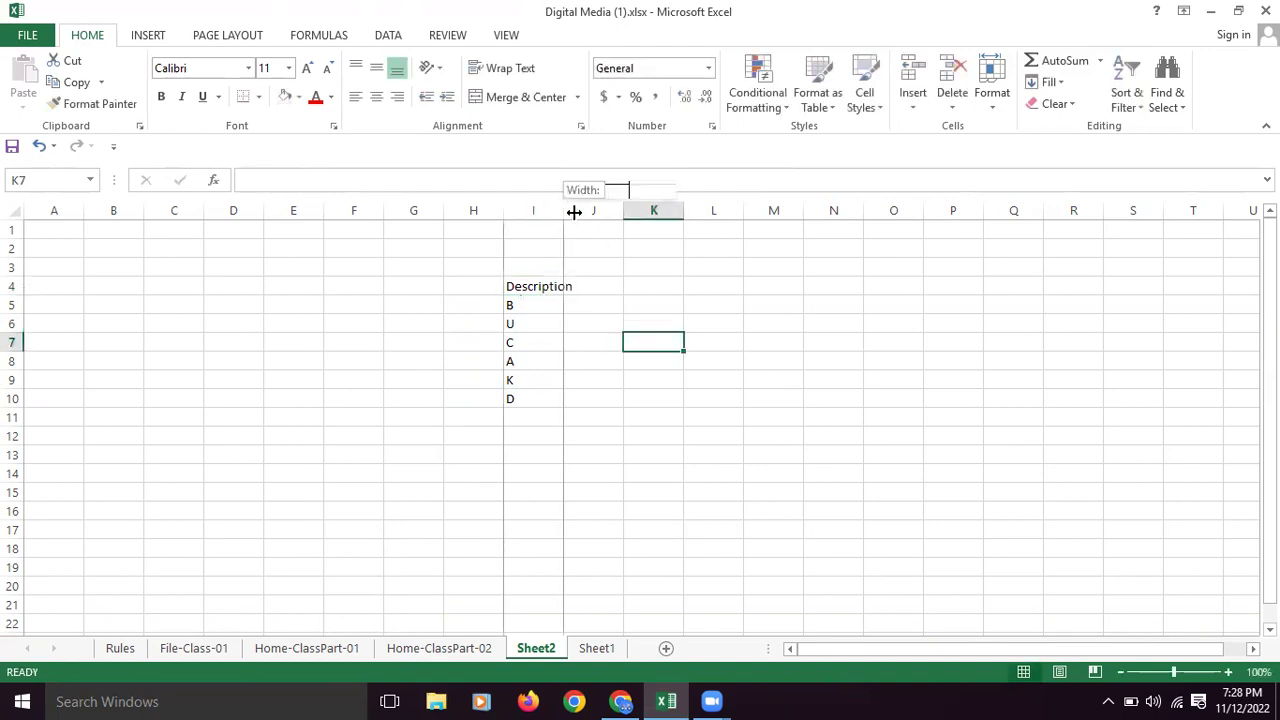
{"action": "left_click", "coordinate": [560, 287]}
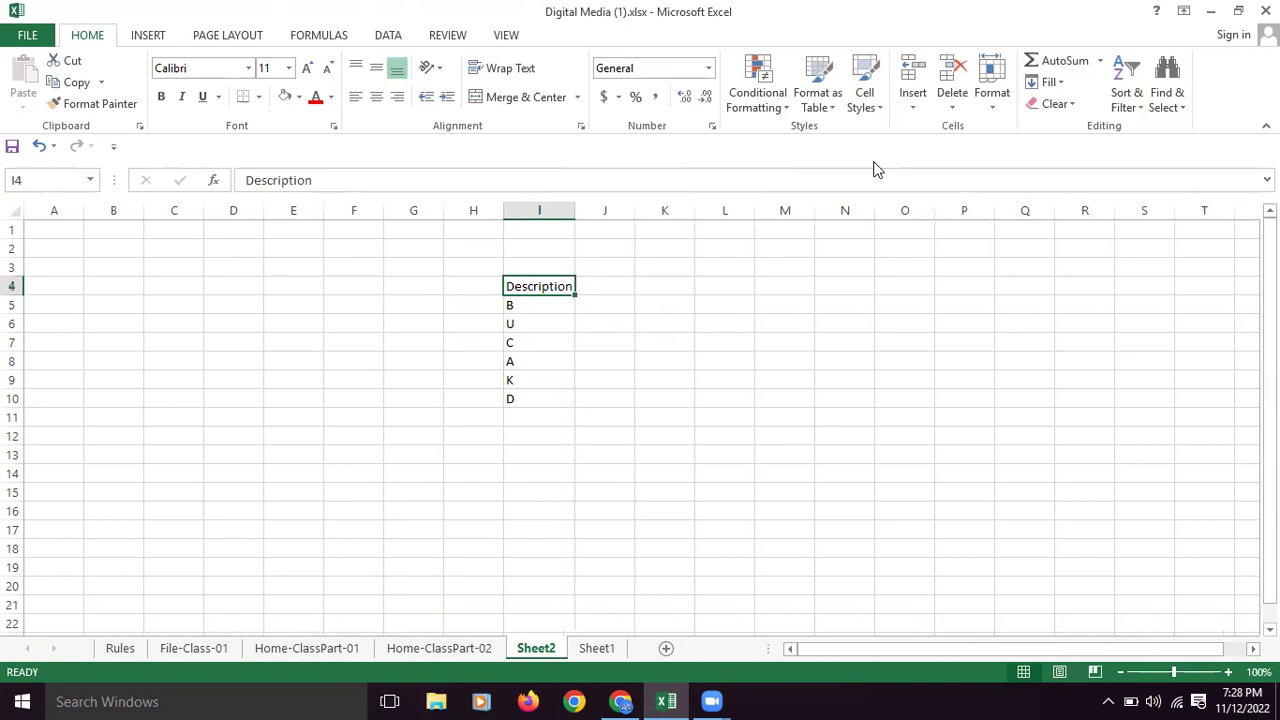
{"action": "left_click", "coordinate": [1140, 108]}
{"action": "left_click", "coordinate": [1146, 196]}
{"action": "left_click", "coordinate": [621, 419]}
Step: Sort Description A to Z, then Z to A, and check the order U, K, D, C, B, A
{"action": "left_click", "coordinate": [566, 287]}
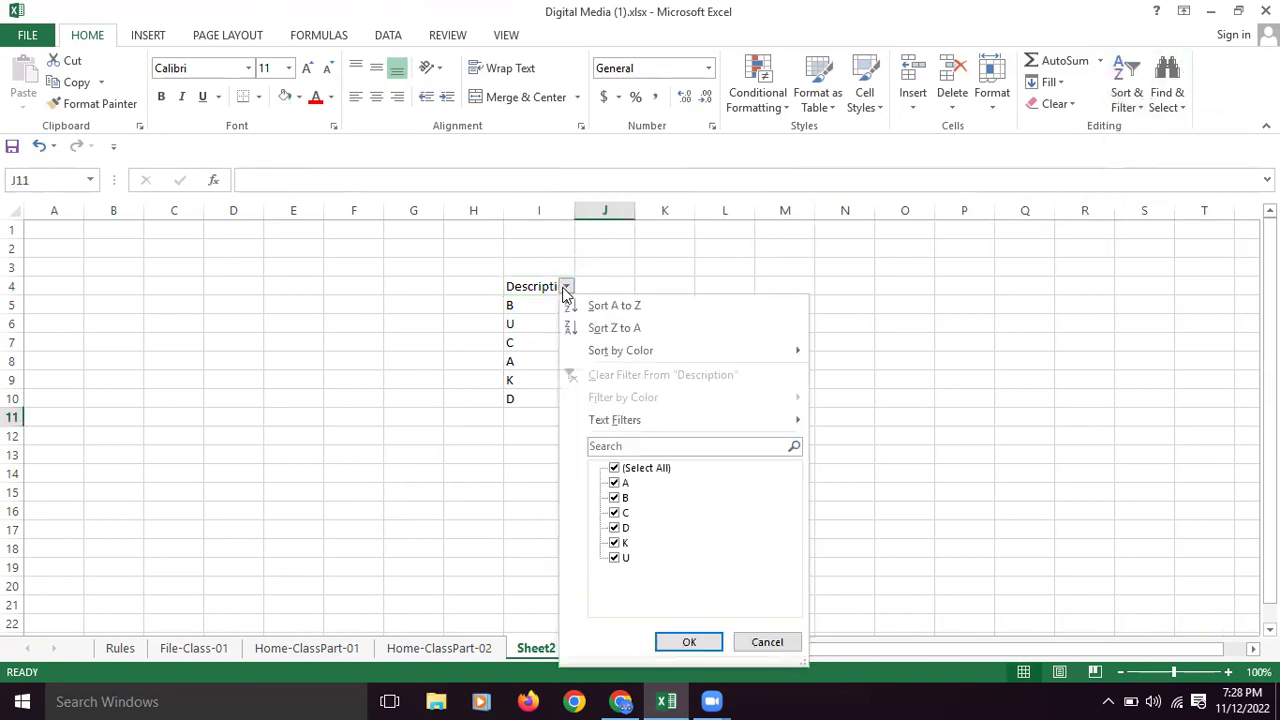
{"action": "left_click", "coordinate": [613, 314]}
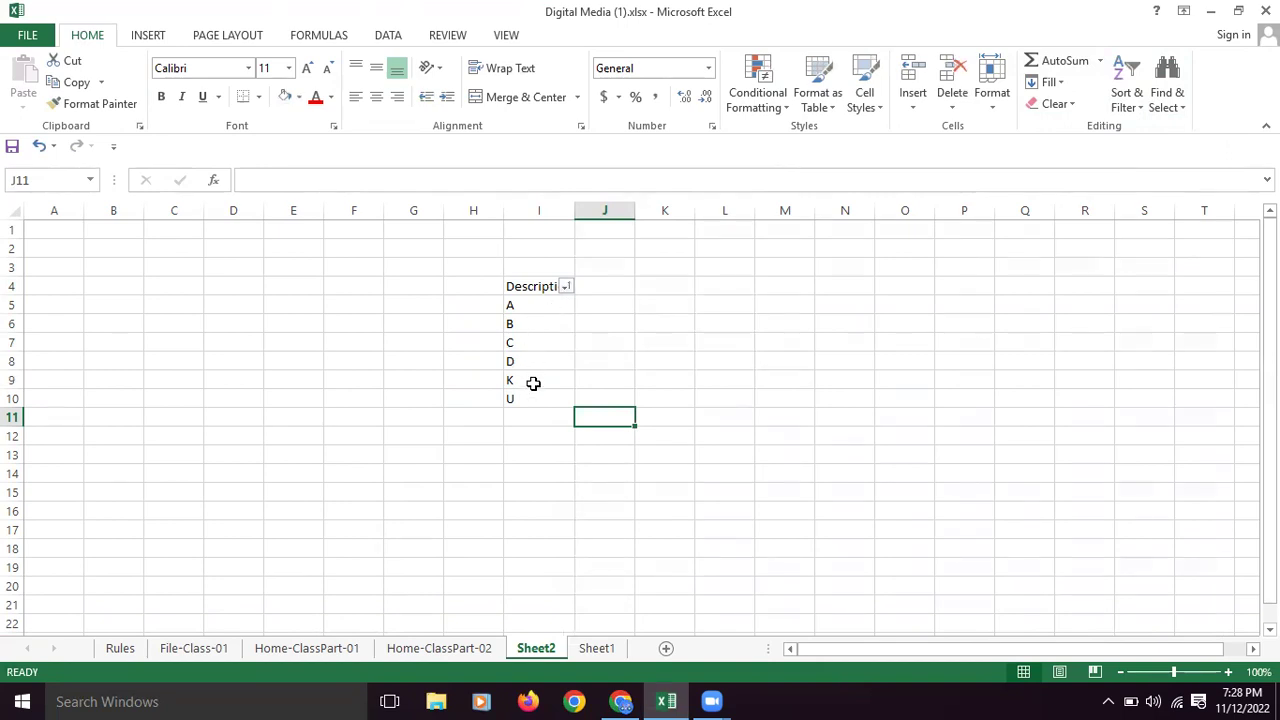
{"action": "left_click", "coordinate": [566, 287]}
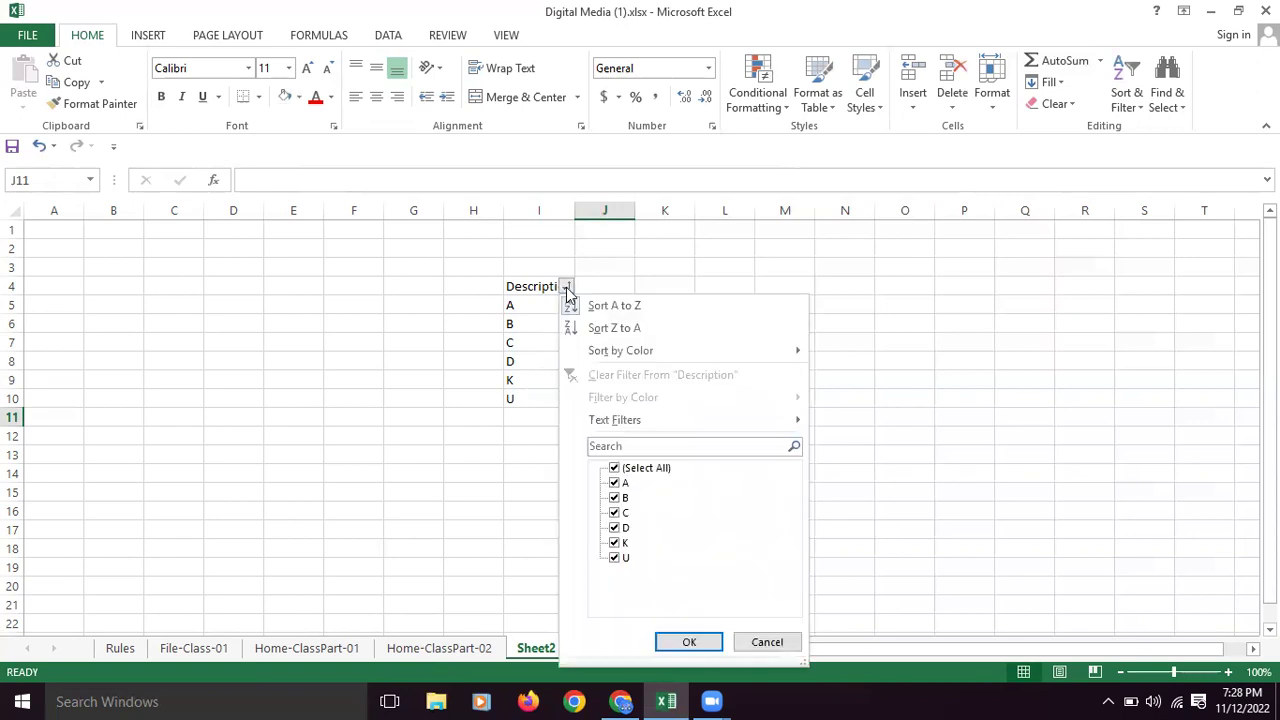
{"action": "left_click", "coordinate": [600, 329]}
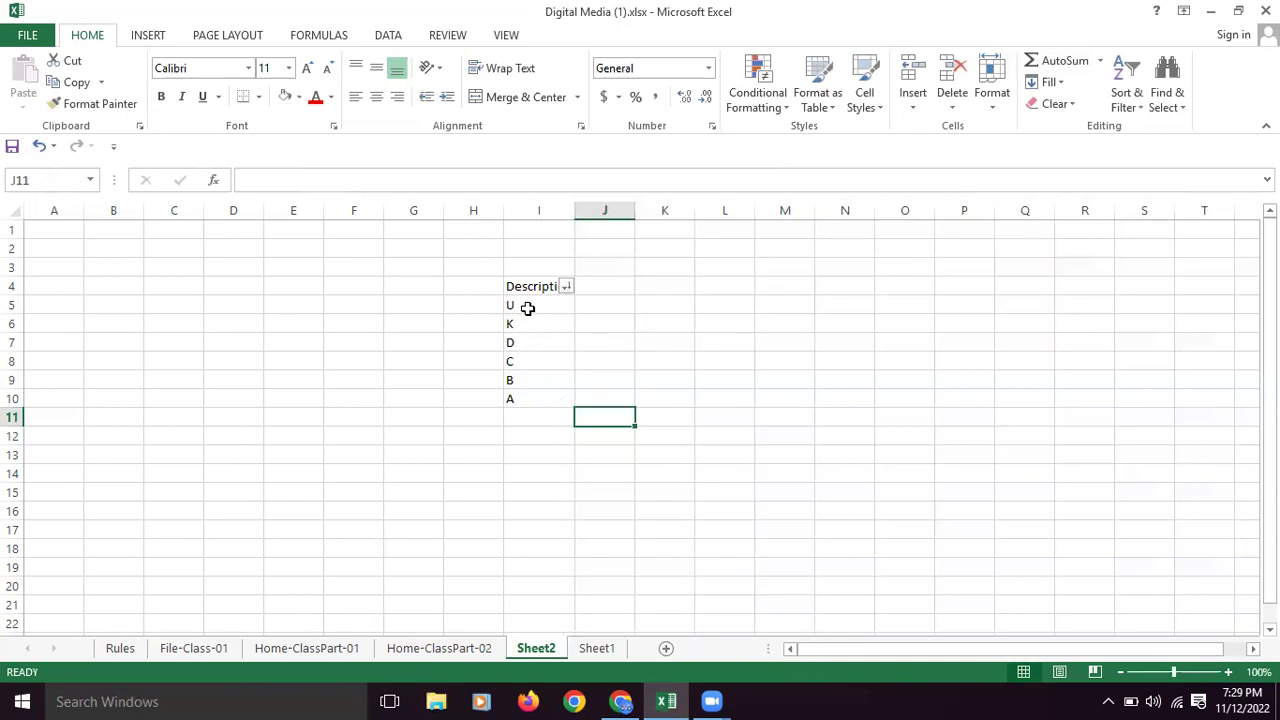
{"action": "left_click", "coordinate": [527, 307]}
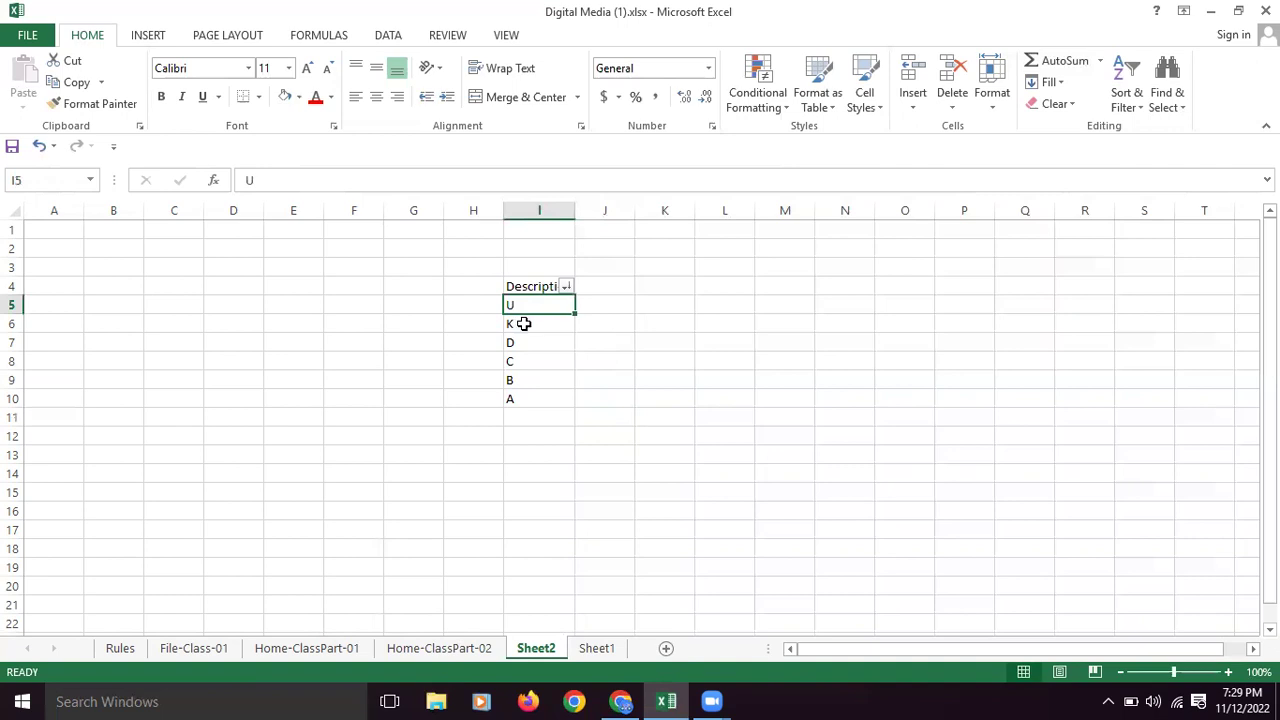
{"action": "left_click", "coordinate": [524, 324]}
{"action": "left_click", "coordinate": [525, 345]}
{"action": "left_click", "coordinate": [521, 358]}
{"action": "left_click", "coordinate": [519, 380]}
{"action": "left_click", "coordinate": [517, 398]}
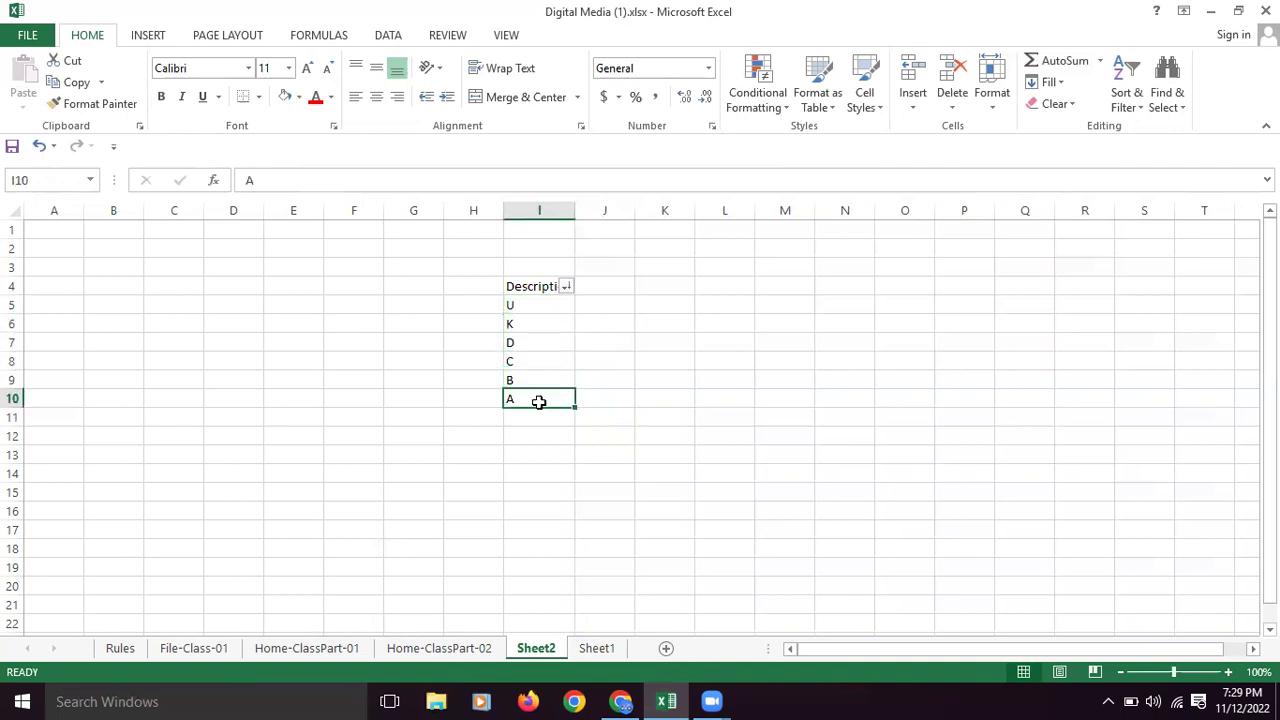
Step: Reopen the Description filter and Sort & Filter menus, closing them without changes
{"action": "left_click", "coordinate": [566, 287]}
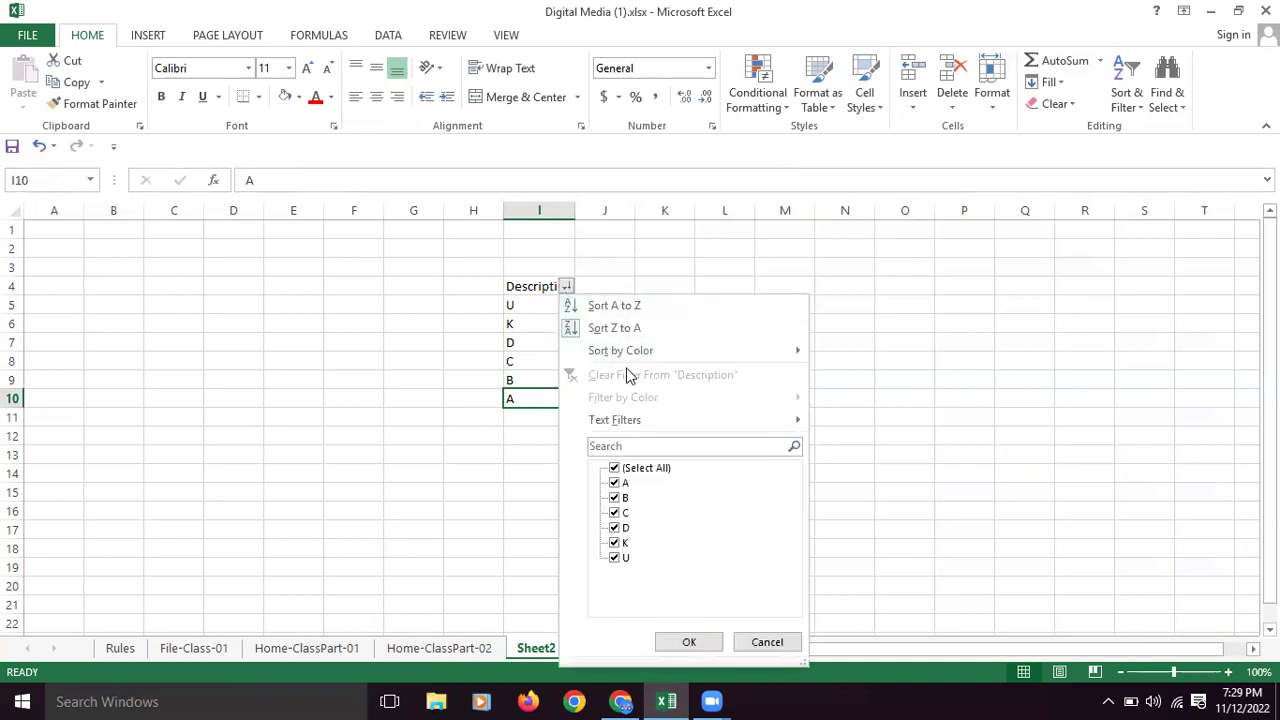
{"action": "mouse_move", "coordinate": [600, 352]}
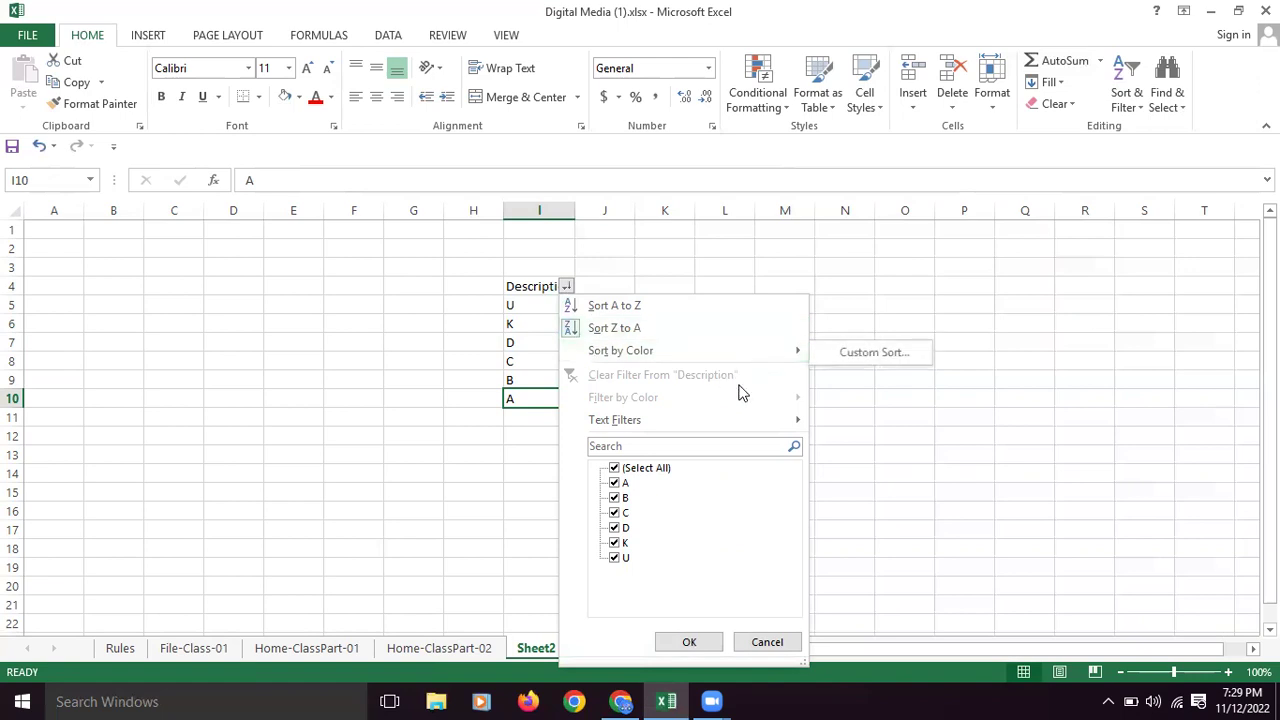
{"action": "left_click", "coordinate": [846, 367]}
{"action": "left_click", "coordinate": [1122, 104]}
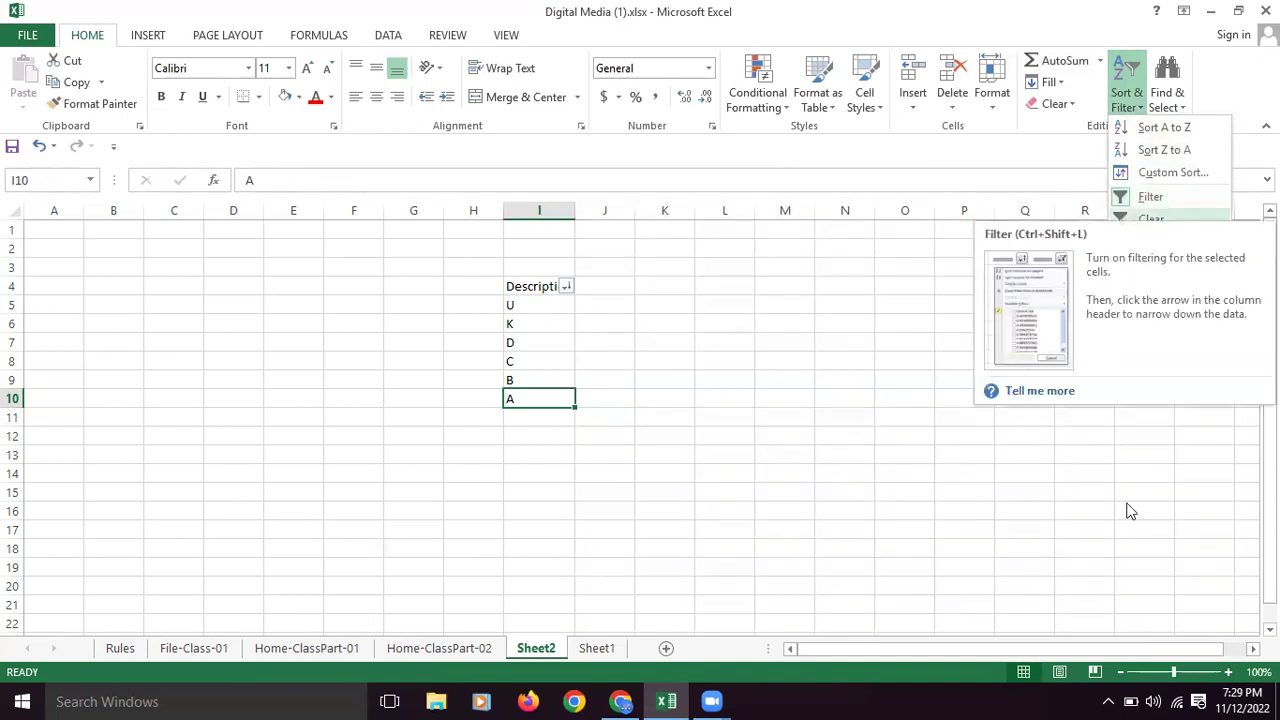
{"action": "left_click", "coordinate": [562, 295]}
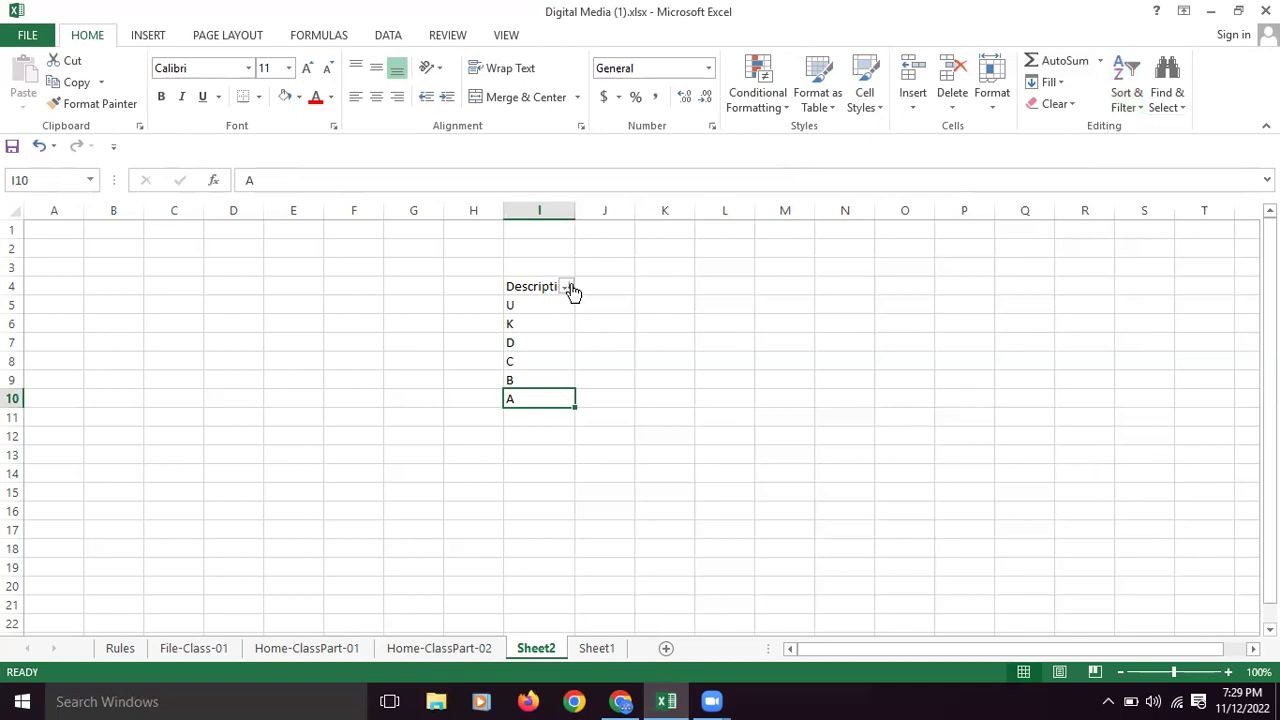
{"action": "left_click", "coordinate": [567, 287]}
{"action": "left_click", "coordinate": [642, 279]}
{"action": "left_click", "coordinate": [556, 286]}
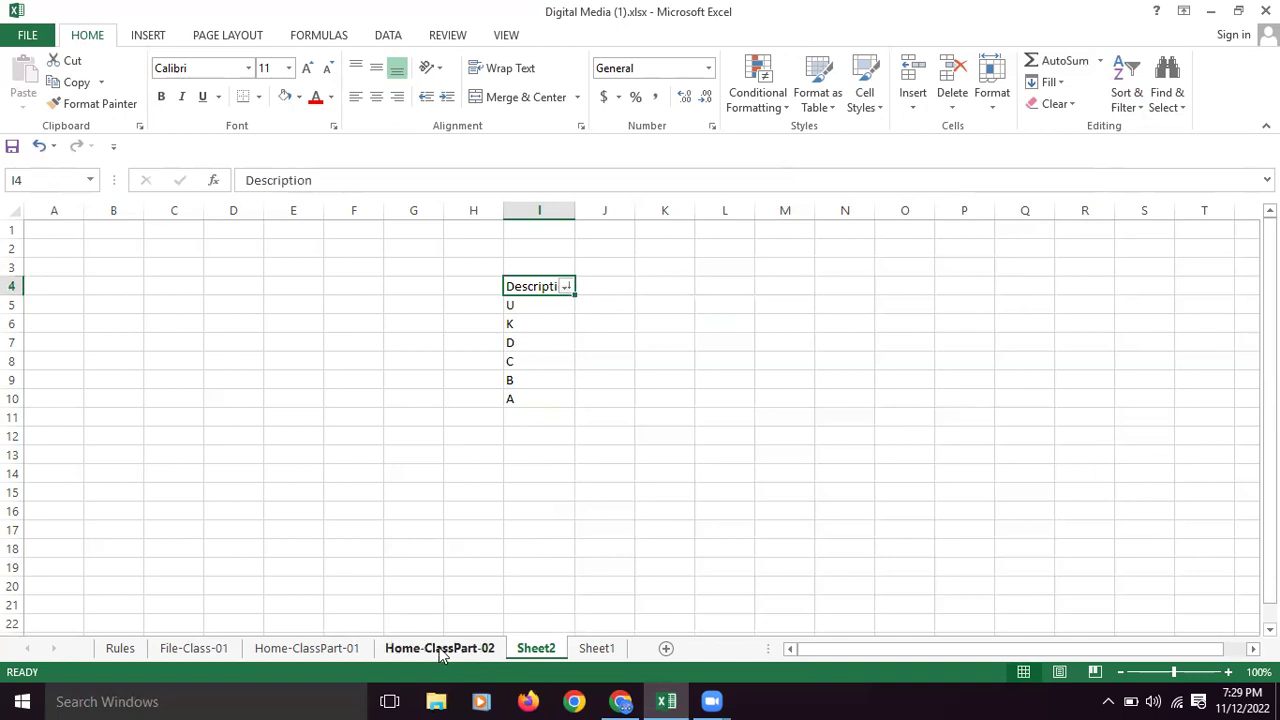
Step: Return to the Home-ClassPart-02 sheet and browse the Sort & Filter and Find & Select menus
{"action": "left_click", "coordinate": [441, 650]}
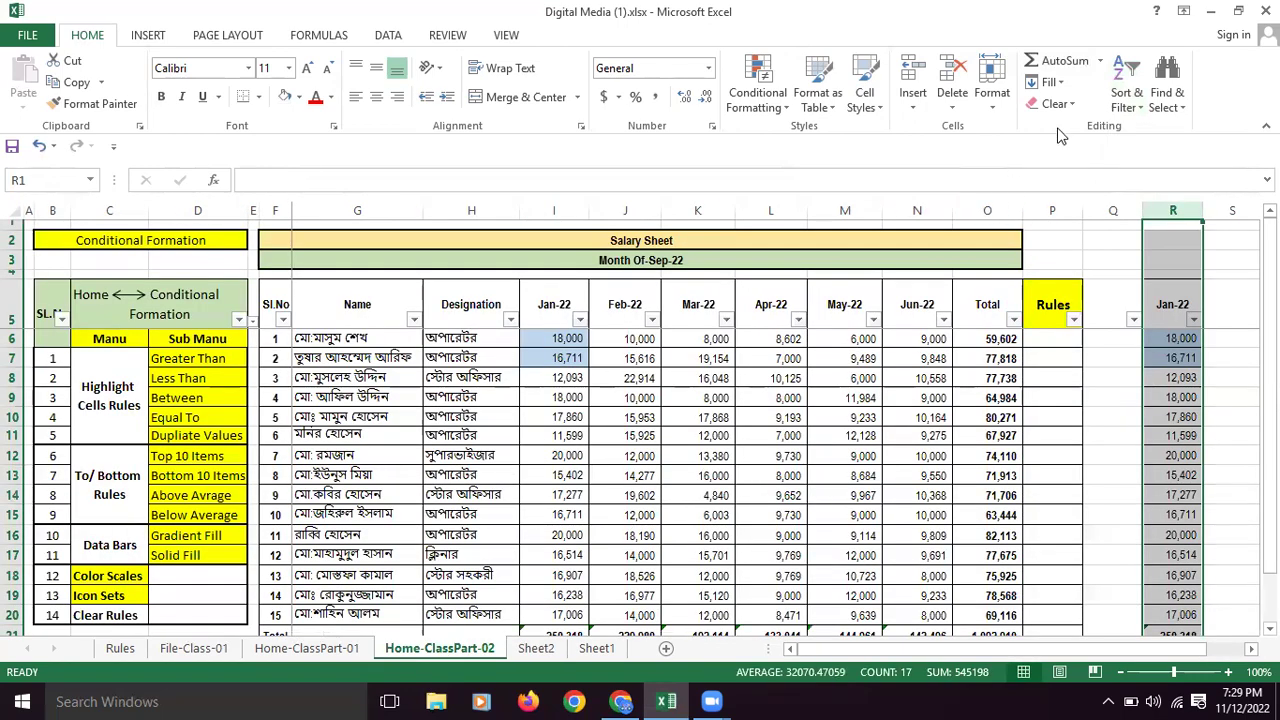
{"action": "left_click", "coordinate": [1130, 102]}
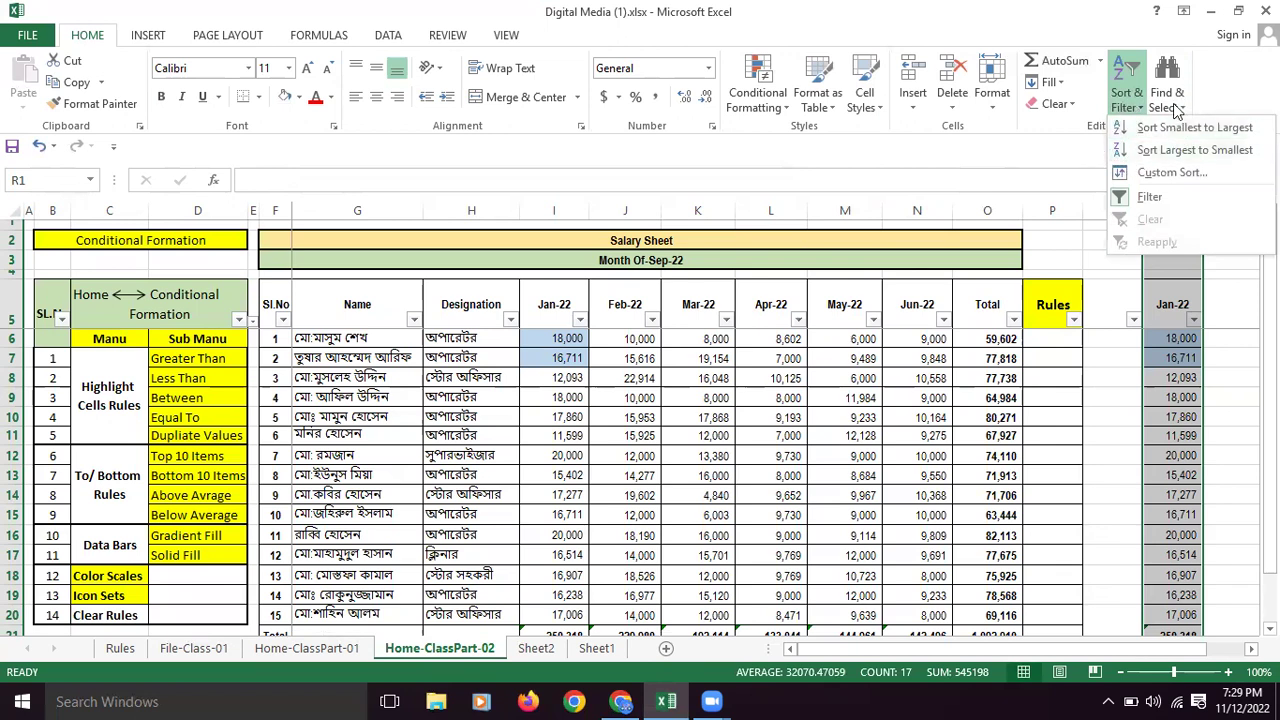
{"action": "left_click", "coordinate": [1173, 103]}
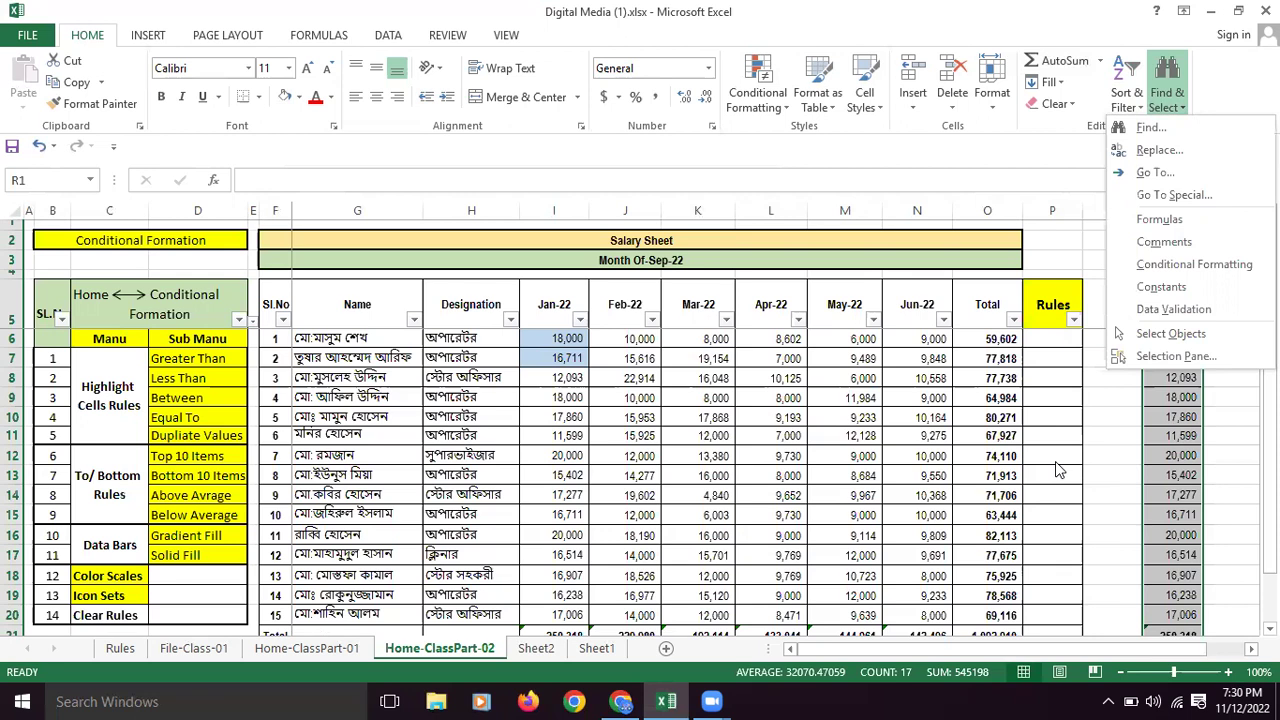
{"action": "key", "text": "Escape"}
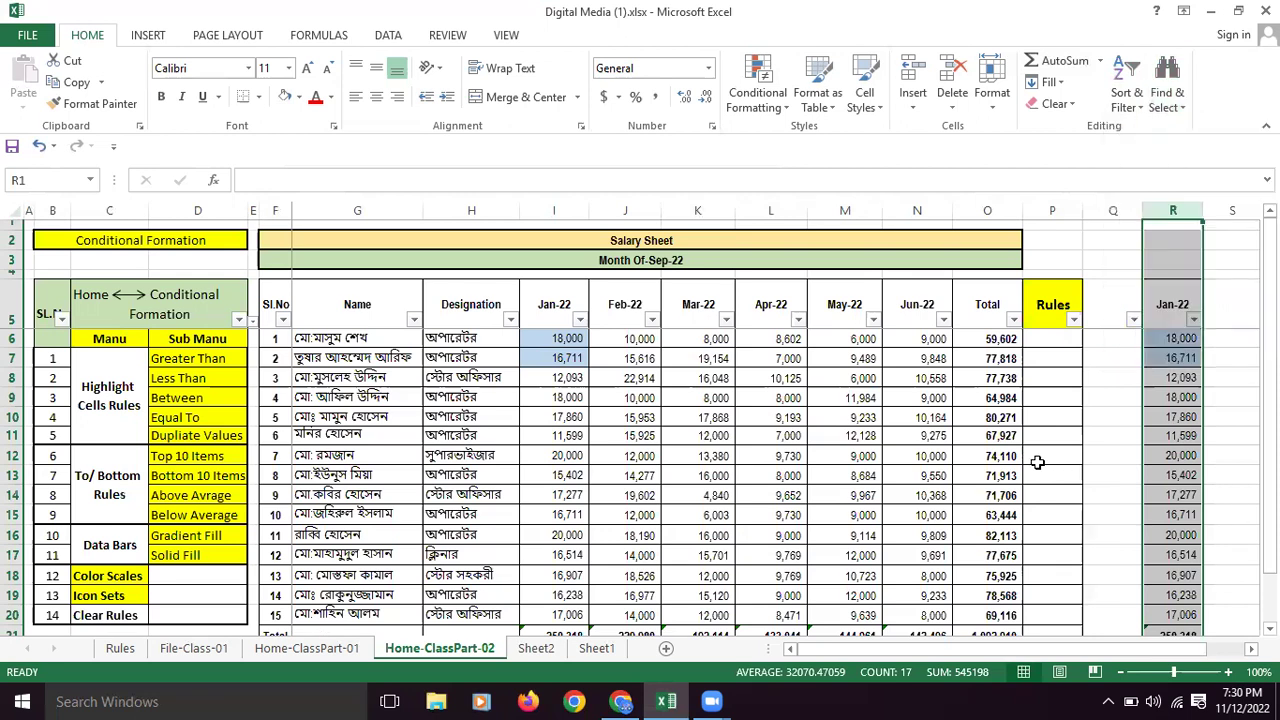